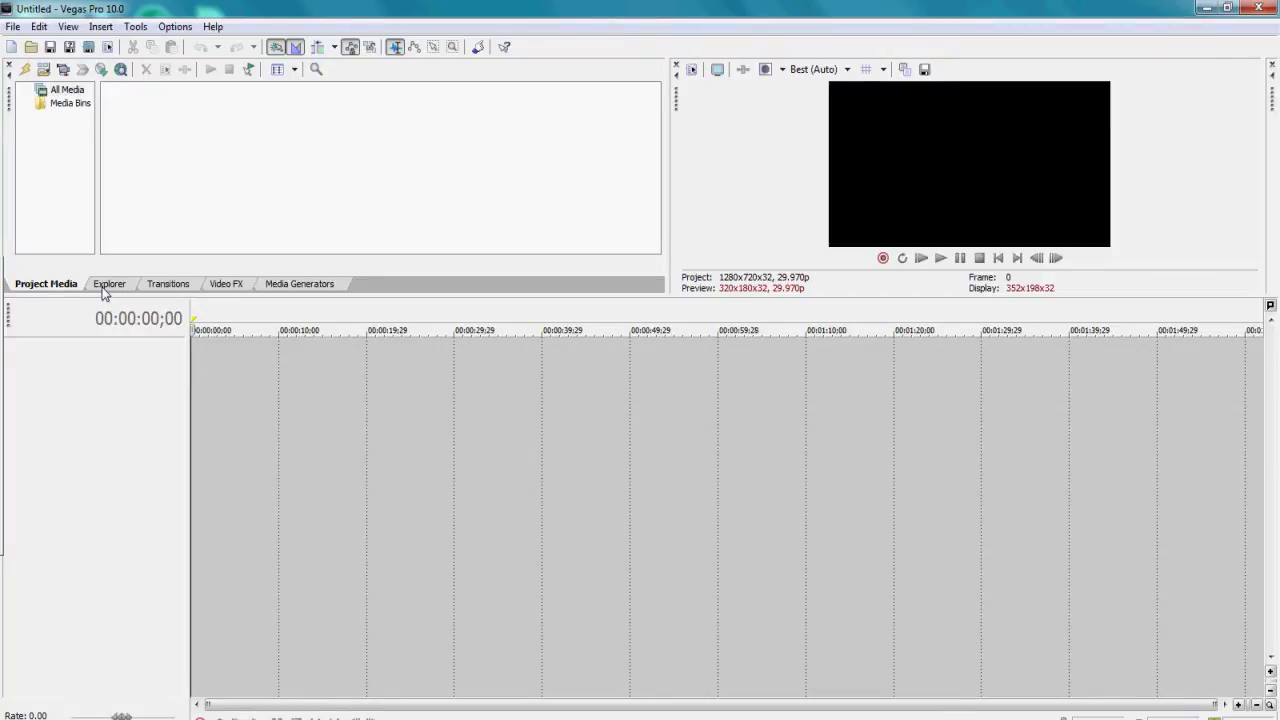
key("space")
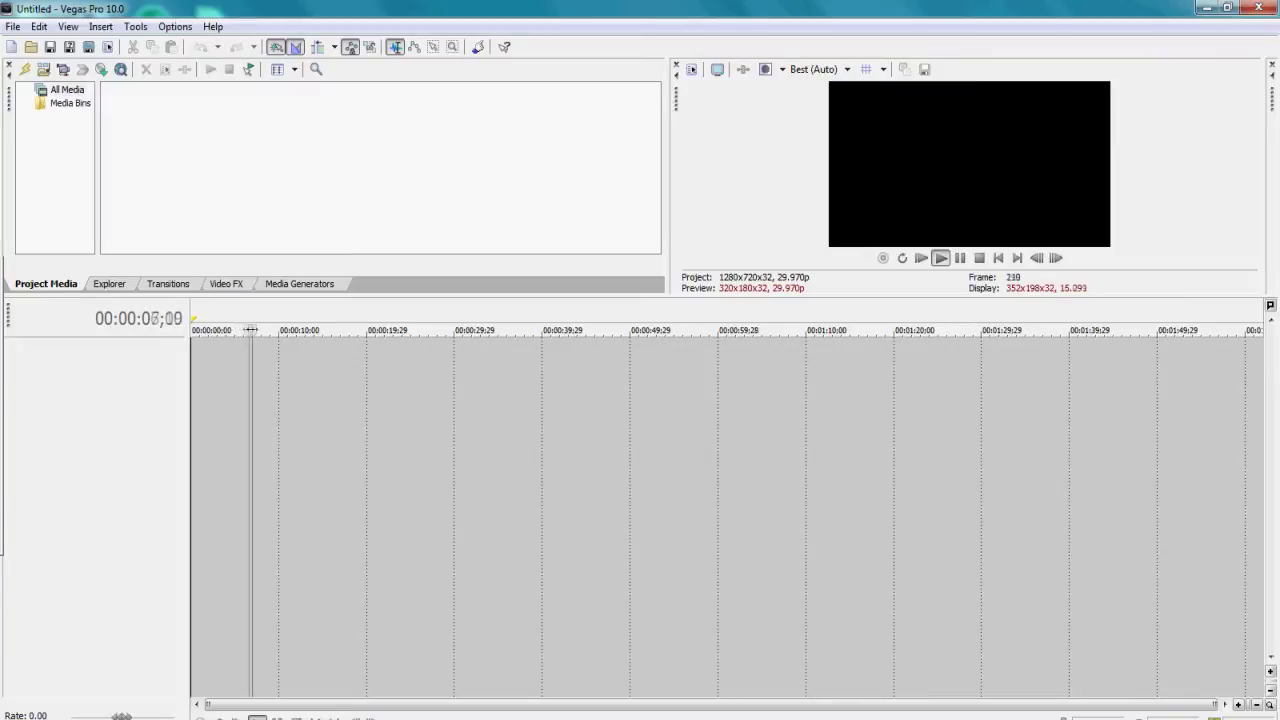
left_click_drag(266, 330, 220, 330)
left_click(193, 318)
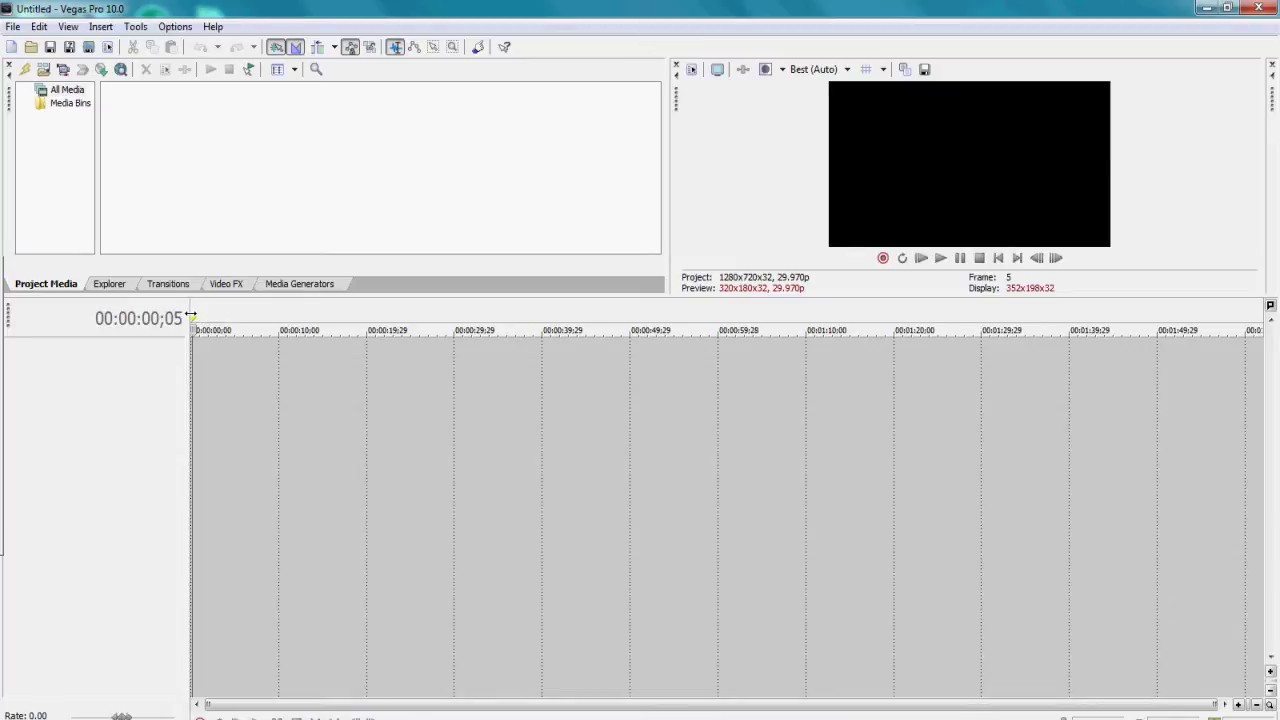
left_click(193, 314)
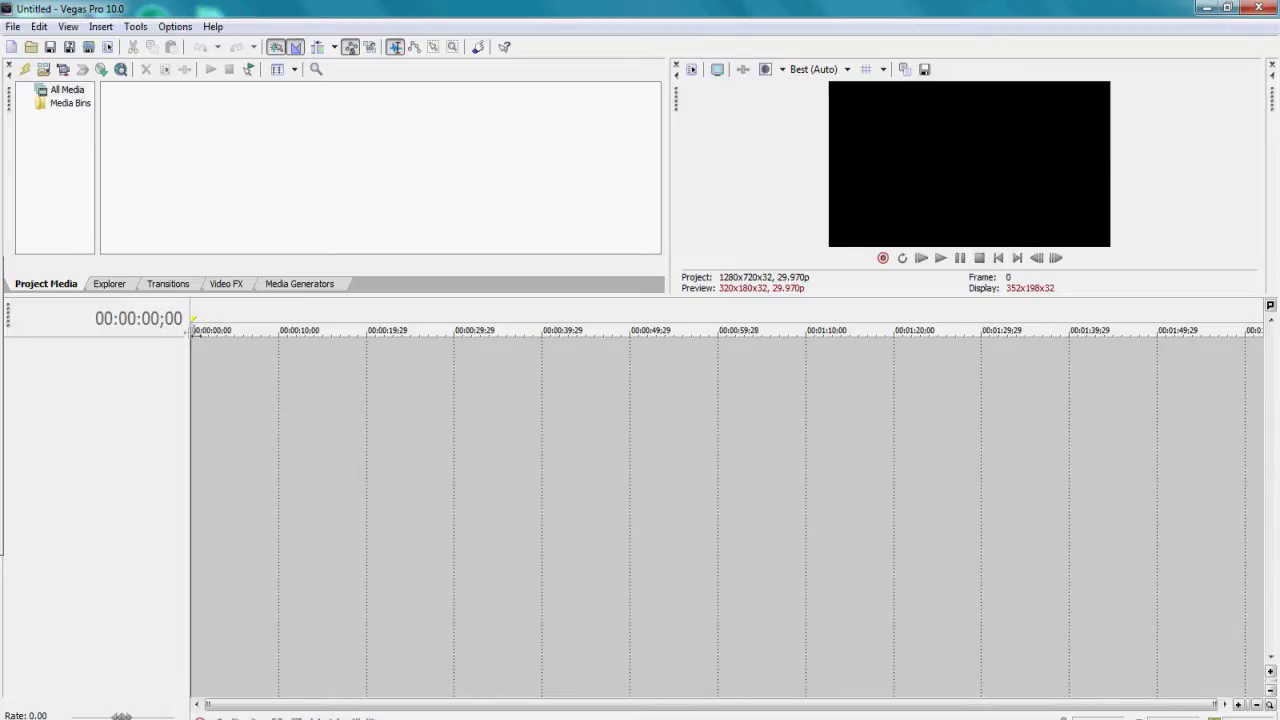
left_click_drag(193, 330, 2, 310)
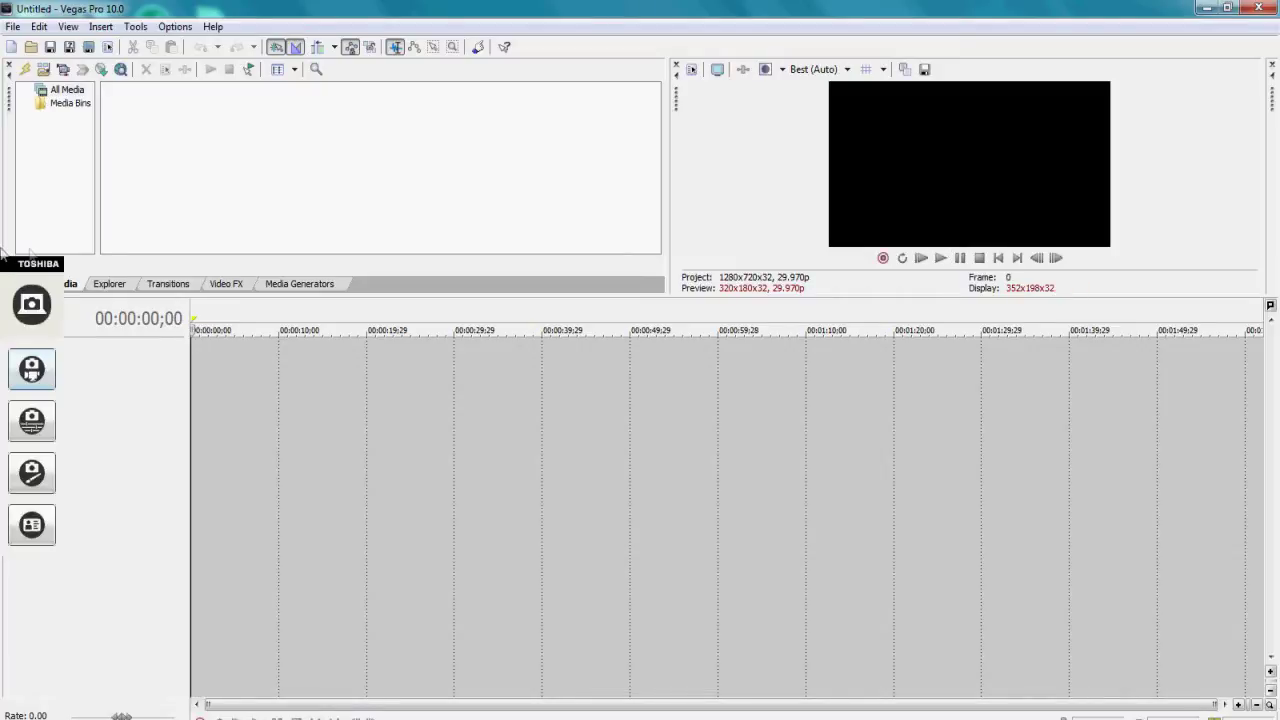
left_click_drag(194, 325, 659, 322)
left_click(331, 320)
left_click(205, 318)
left_click(192, 318)
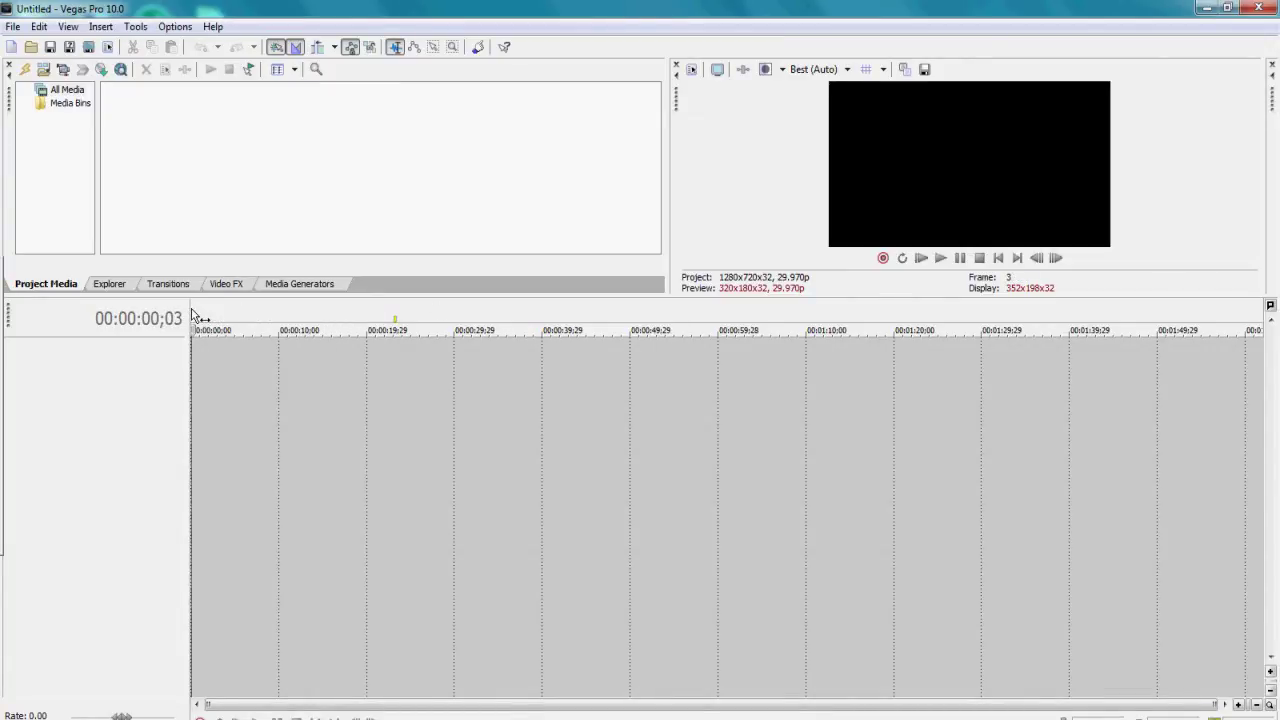
left_click(331, 319)
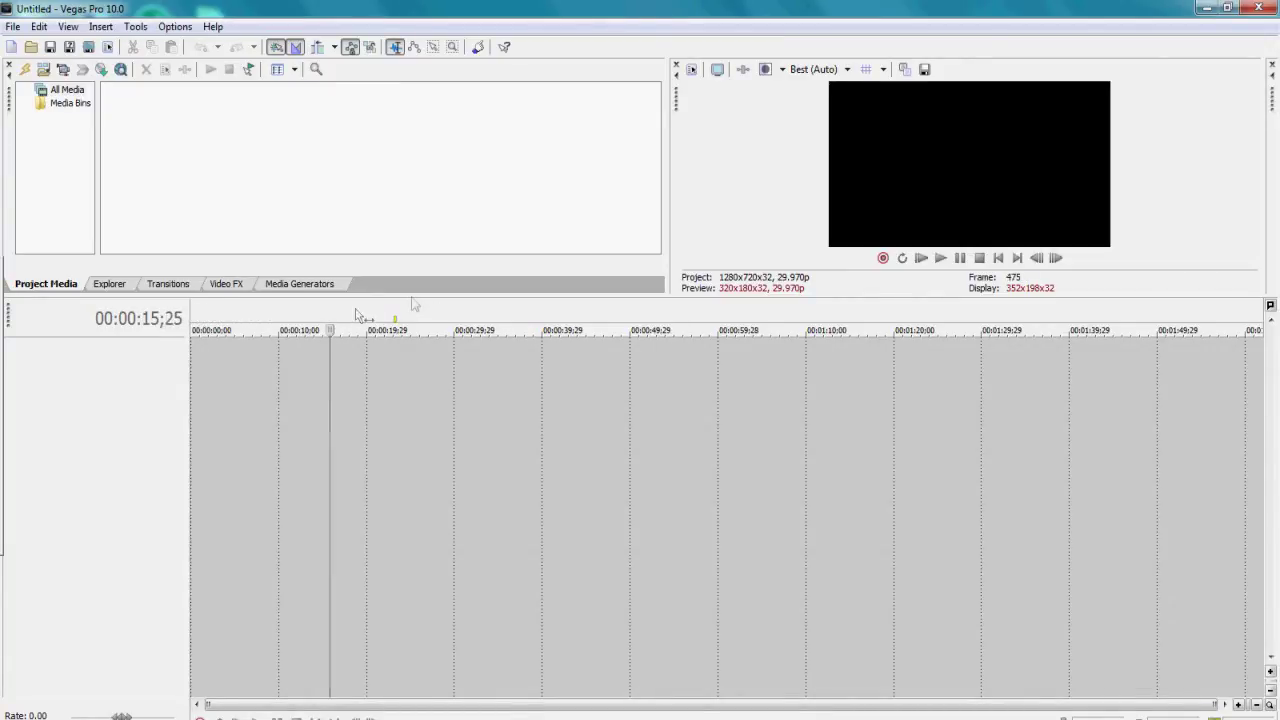
left_click(268, 316)
left_click(212, 316)
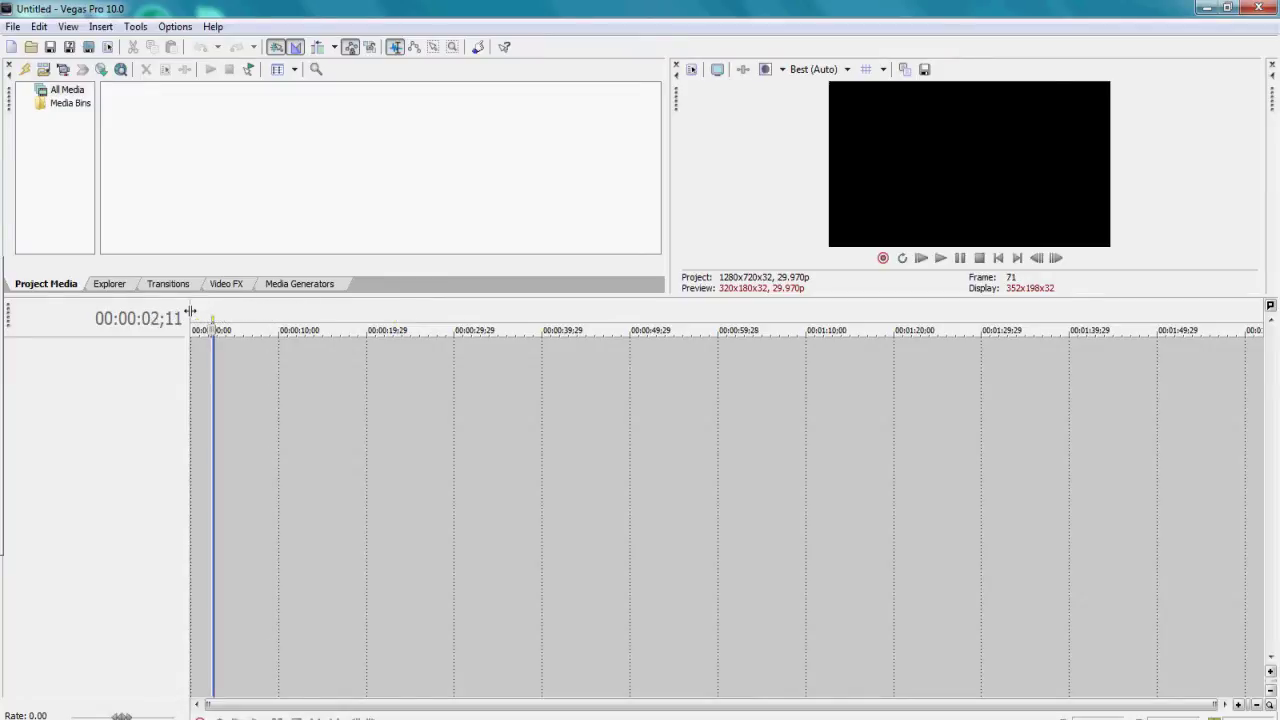
Step: Collapse and restore the track header area, and return the playhead to the start of the project
double_click(188, 311)
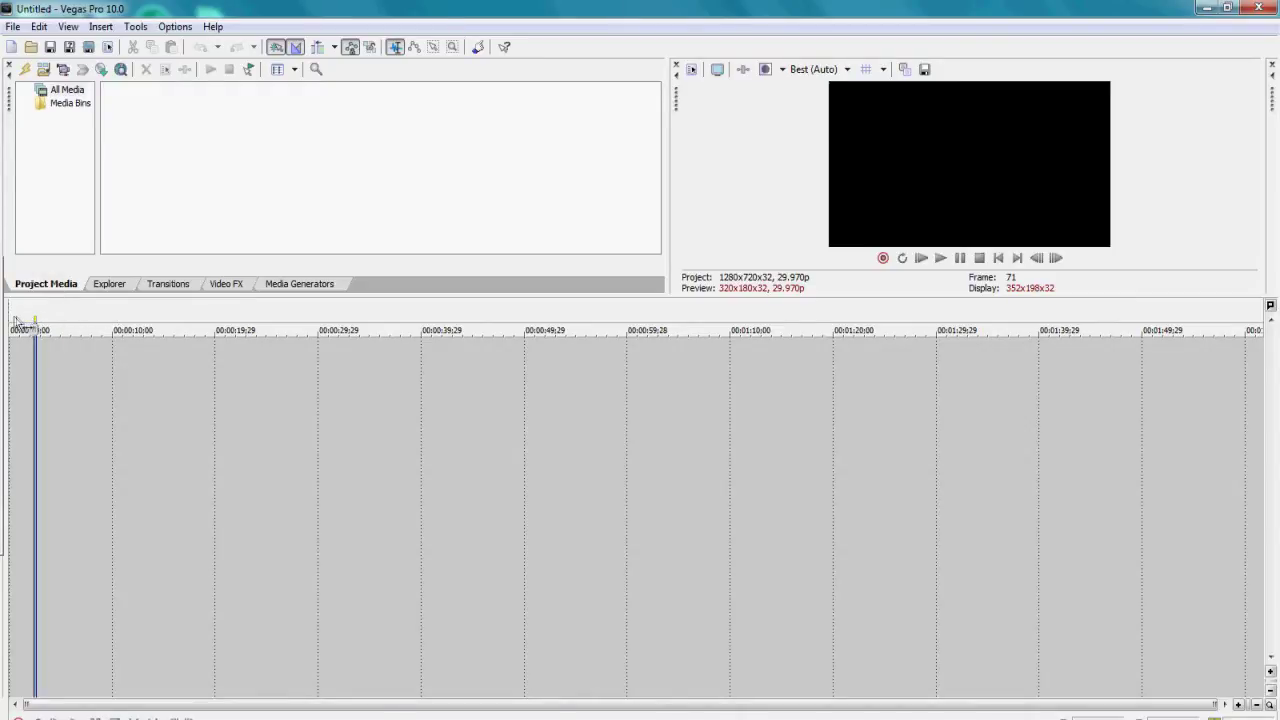
double_click(12, 320)
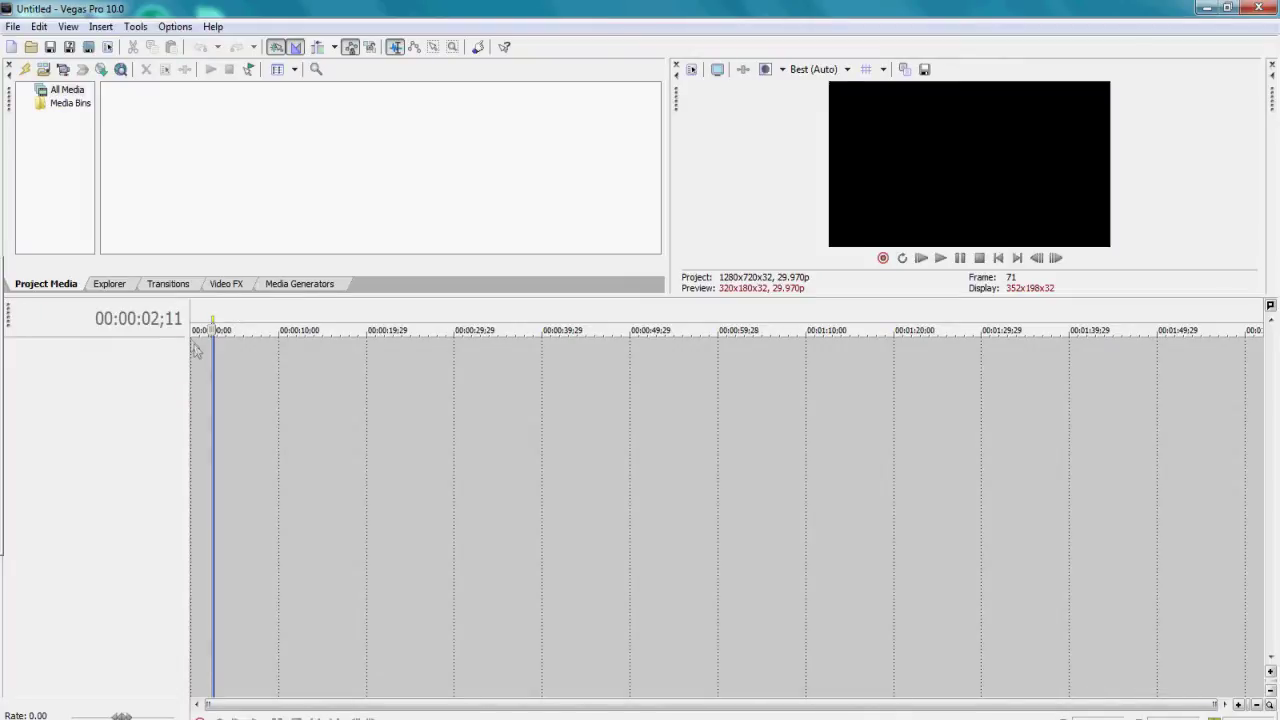
left_click_drag(205, 323, 192, 325)
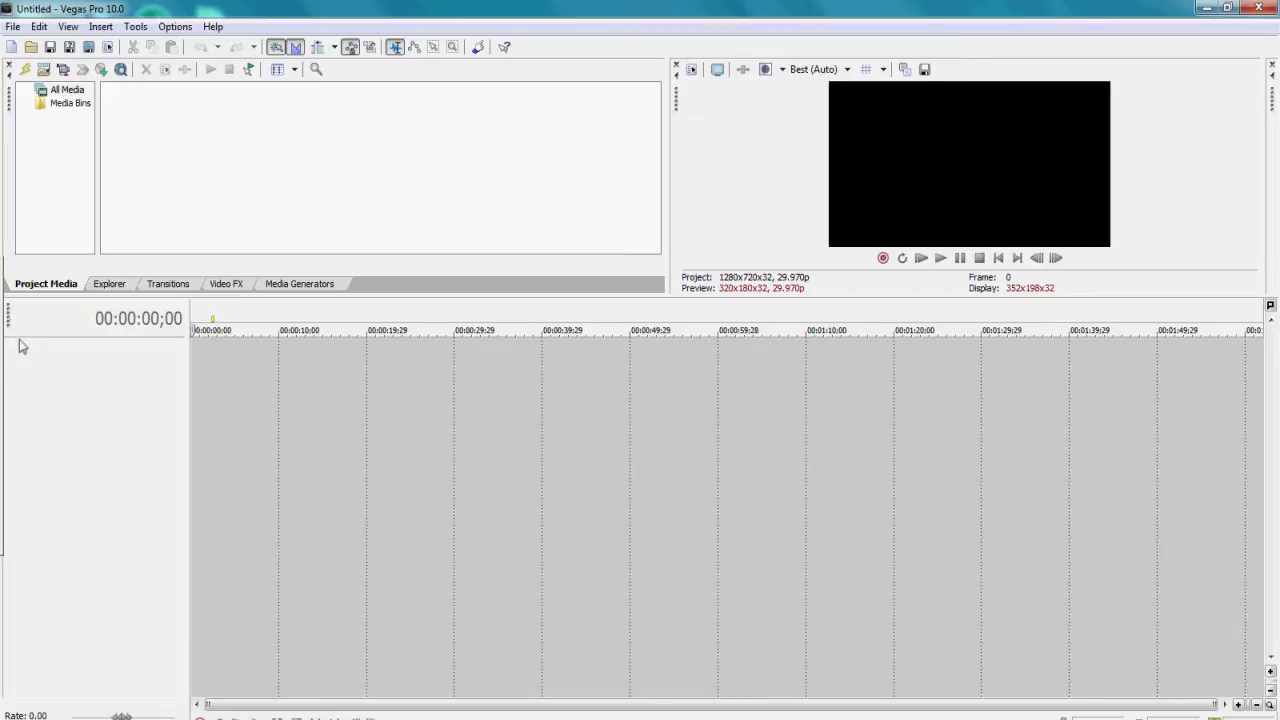
right_click(192, 375)
left_click(217, 380)
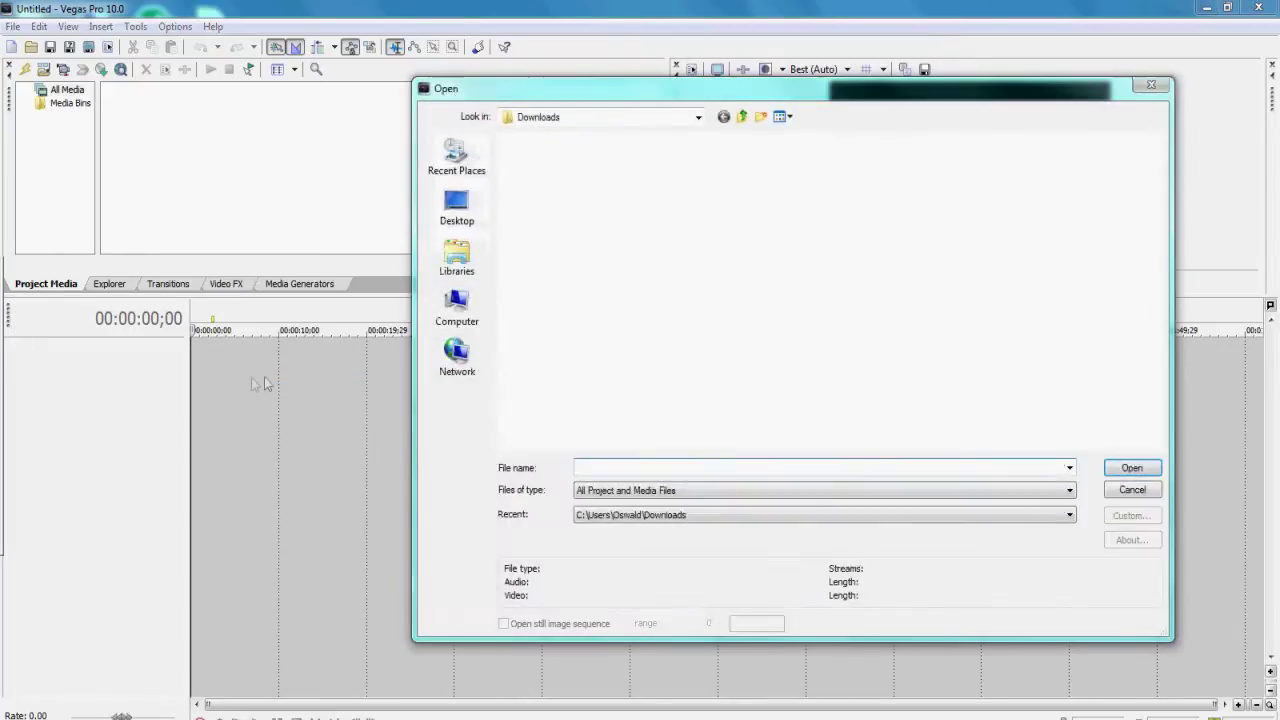
key("Escape")
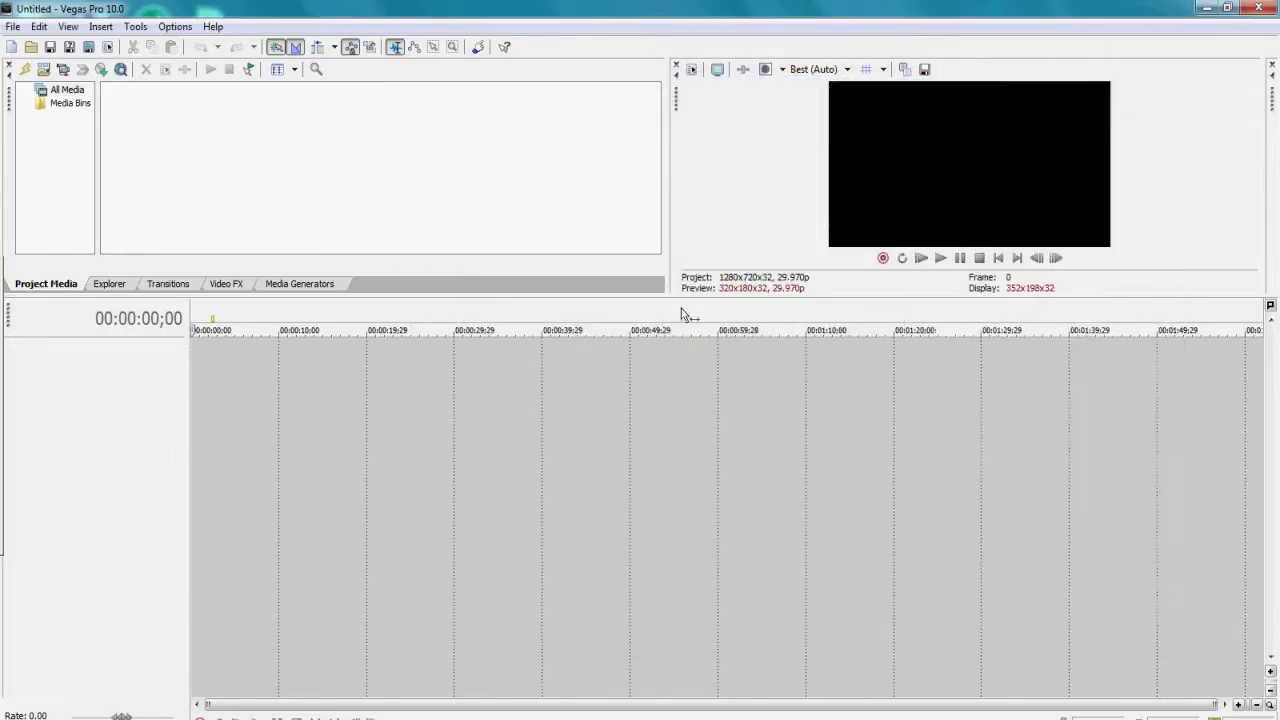
Step: Insert an audio track and a video track into the empty timeline
right_click(399, 430)
left_click(410, 455)
right_click(382, 453)
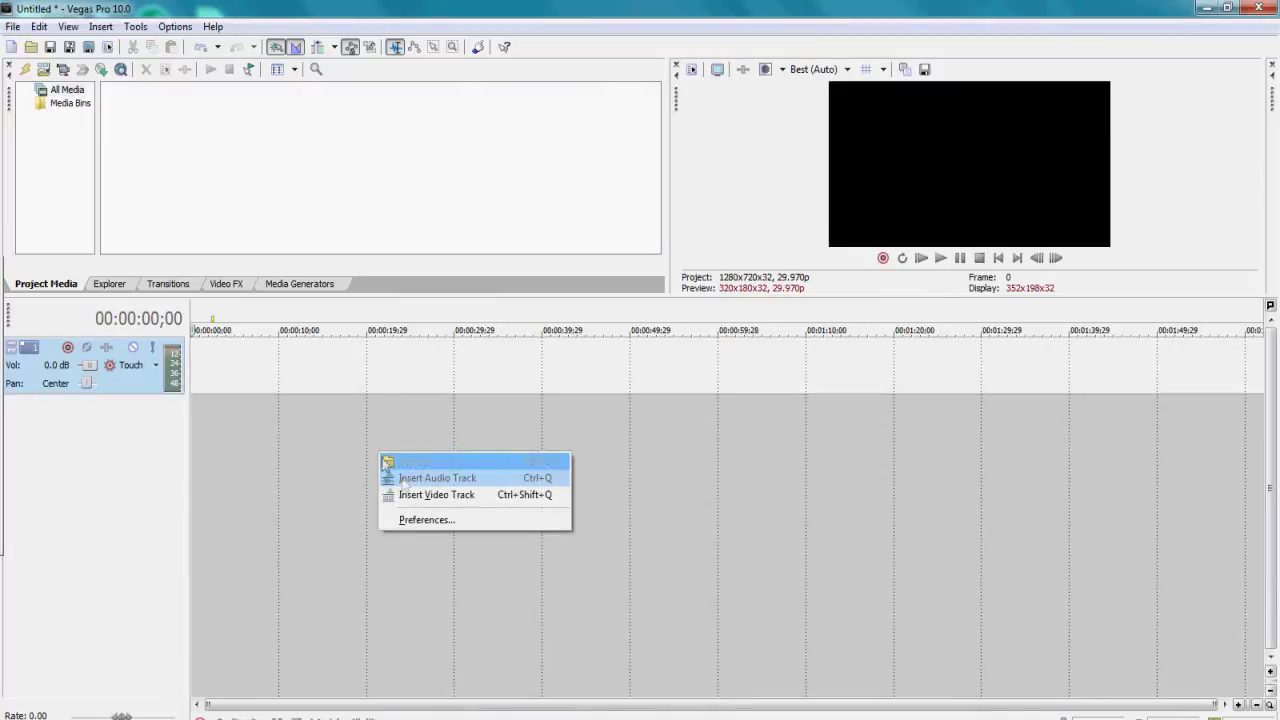
left_click(420, 494)
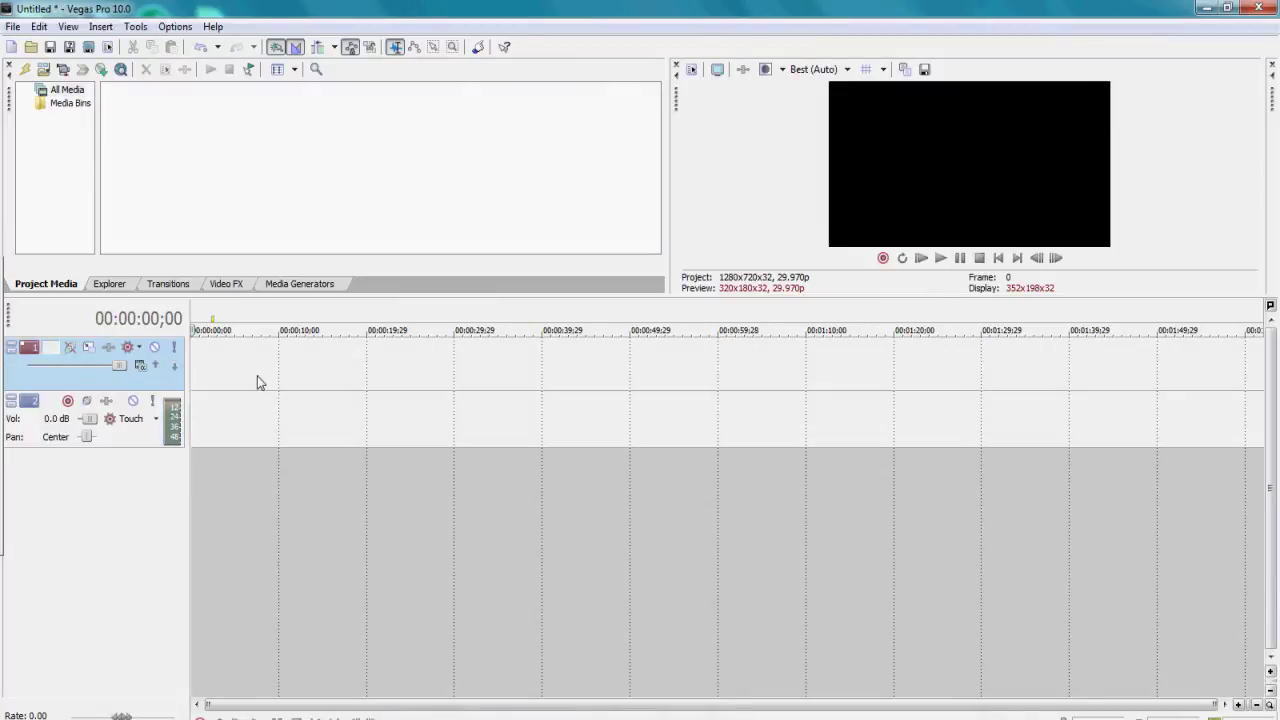
Step: Import "14 Terminal All Pro then Collat" from the Videos library's "Esteems TOP 40 MW2 Editing Clips" folder and place it on new tracks at about 39 seconds
left_click(45, 75)
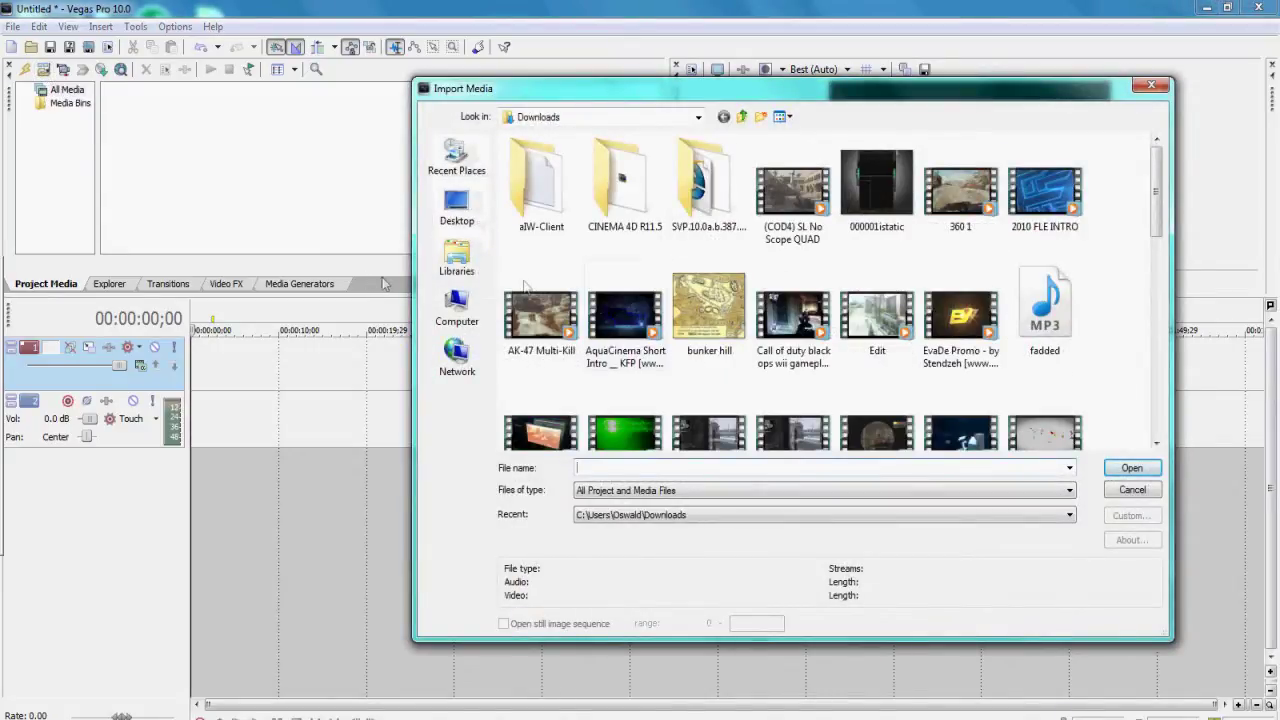
left_click(530, 322)
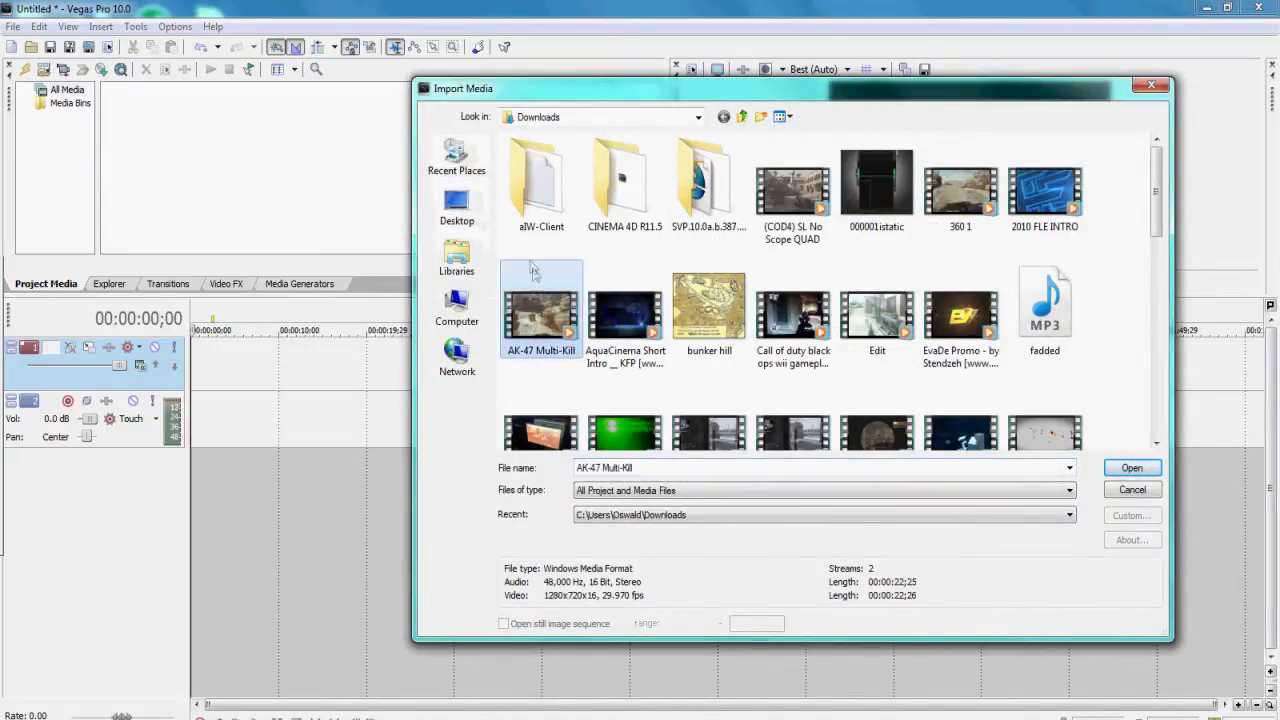
left_click(457, 258)
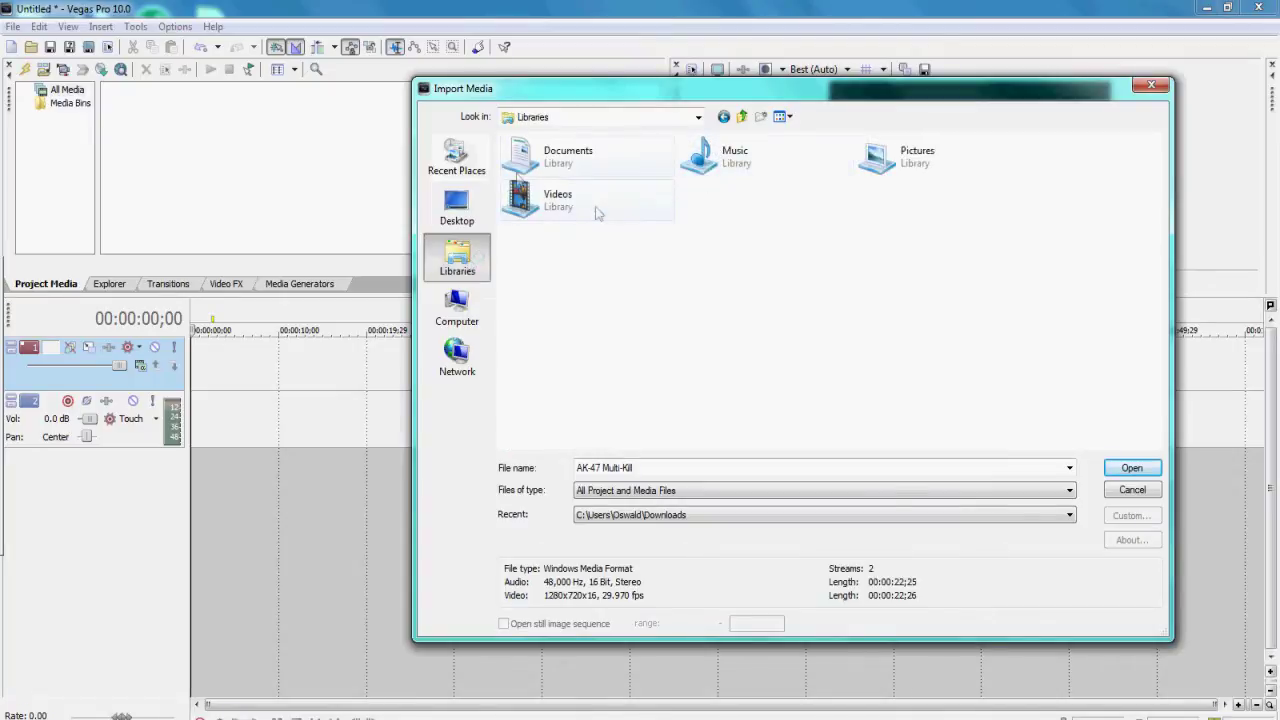
double_click(860, 157)
left_click(457, 258)
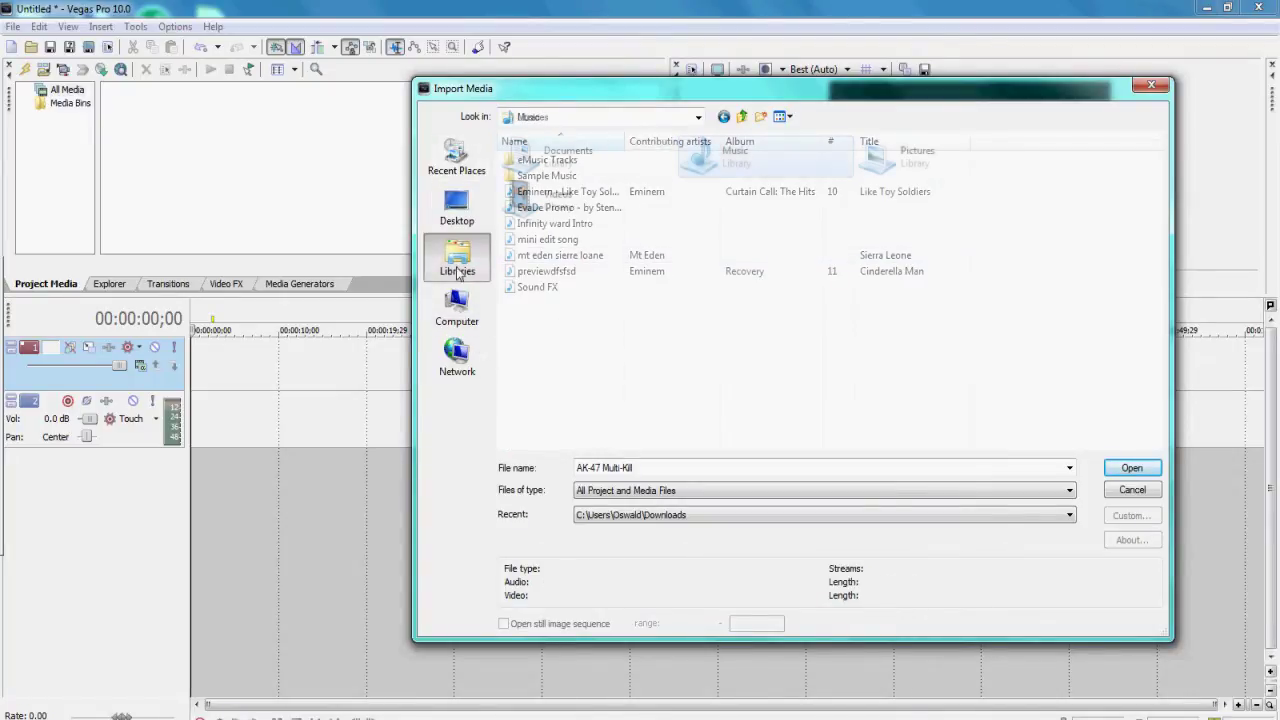
double_click(572, 201)
double_click(678, 198)
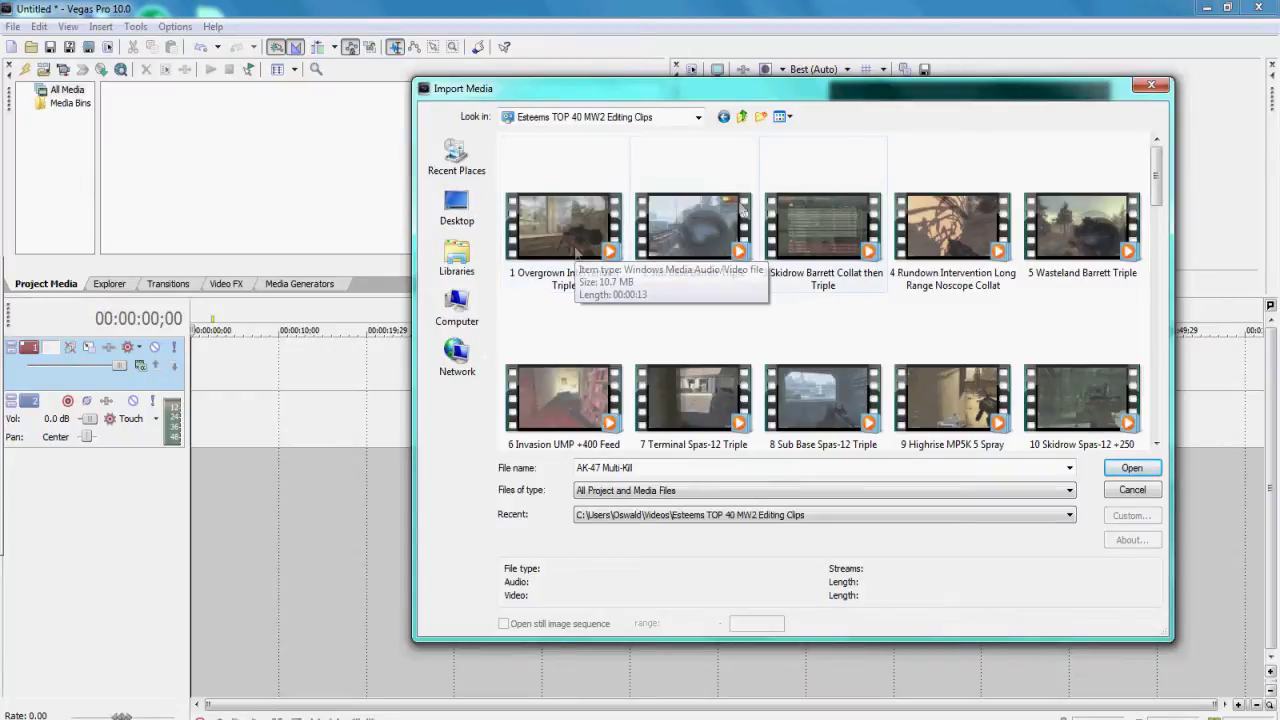
left_click_drag(1157, 181, 1160, 253)
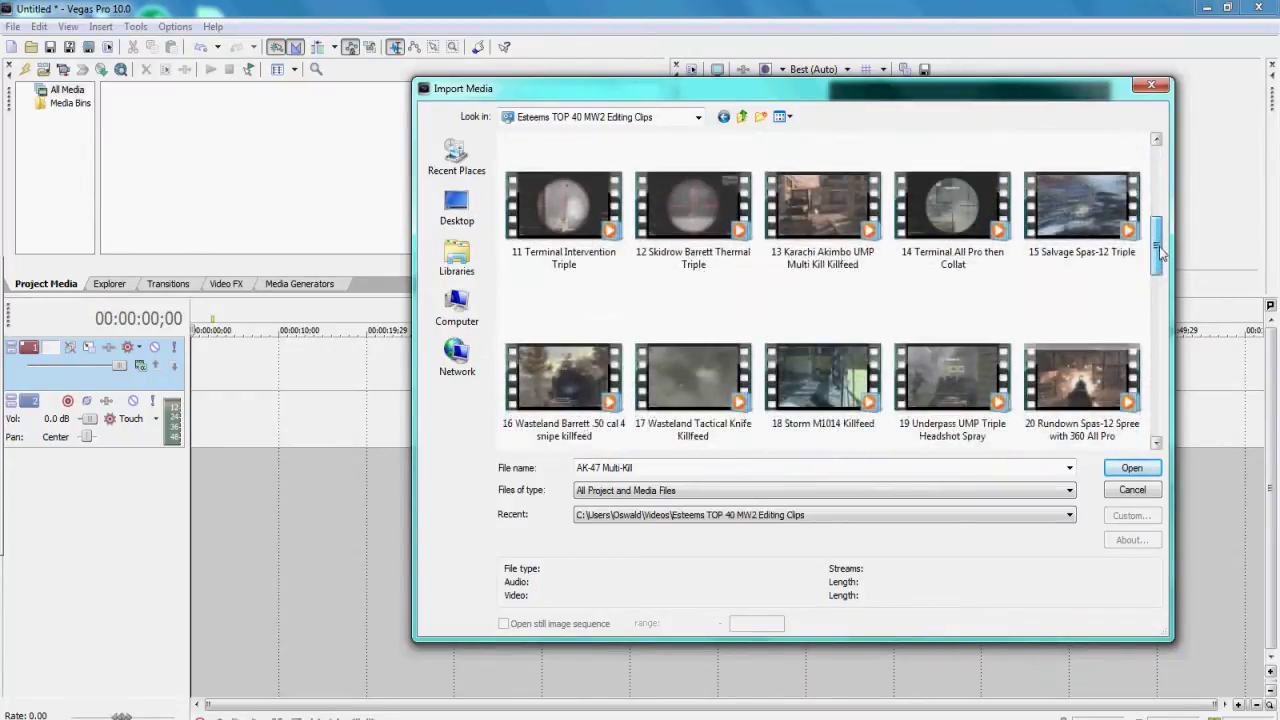
double_click(952, 210)
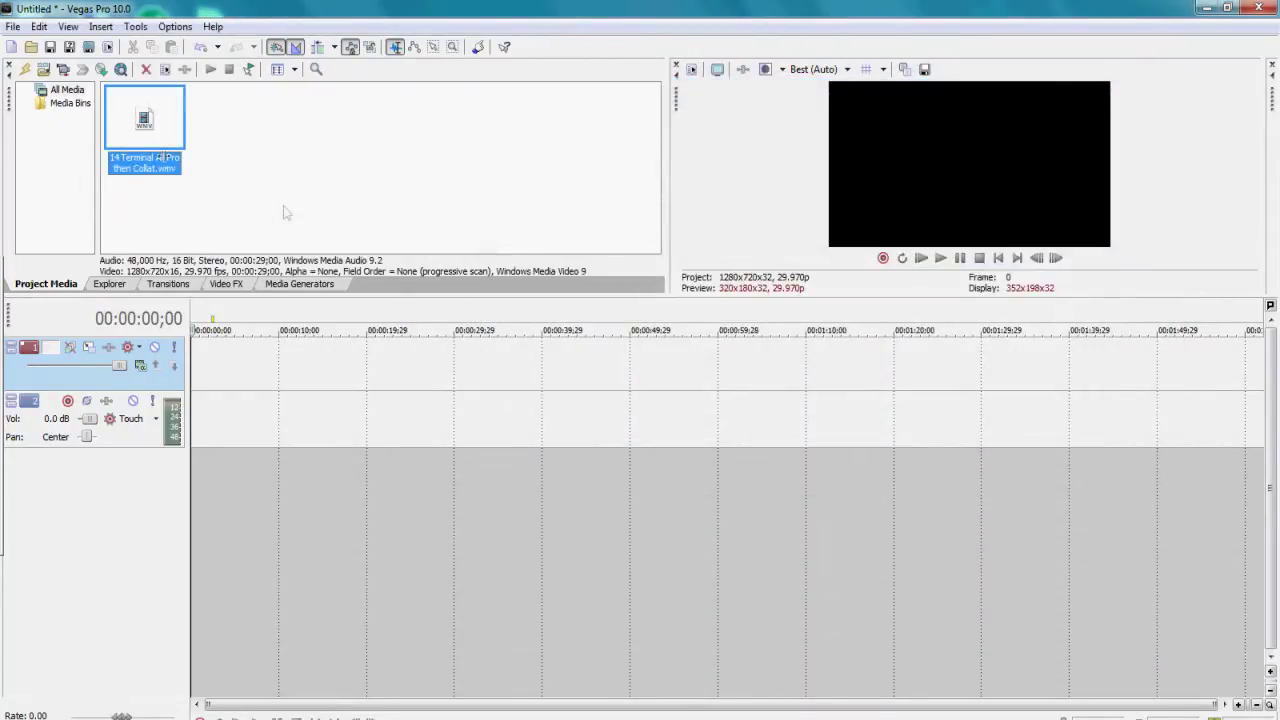
left_click_drag(123, 125, 541, 551)
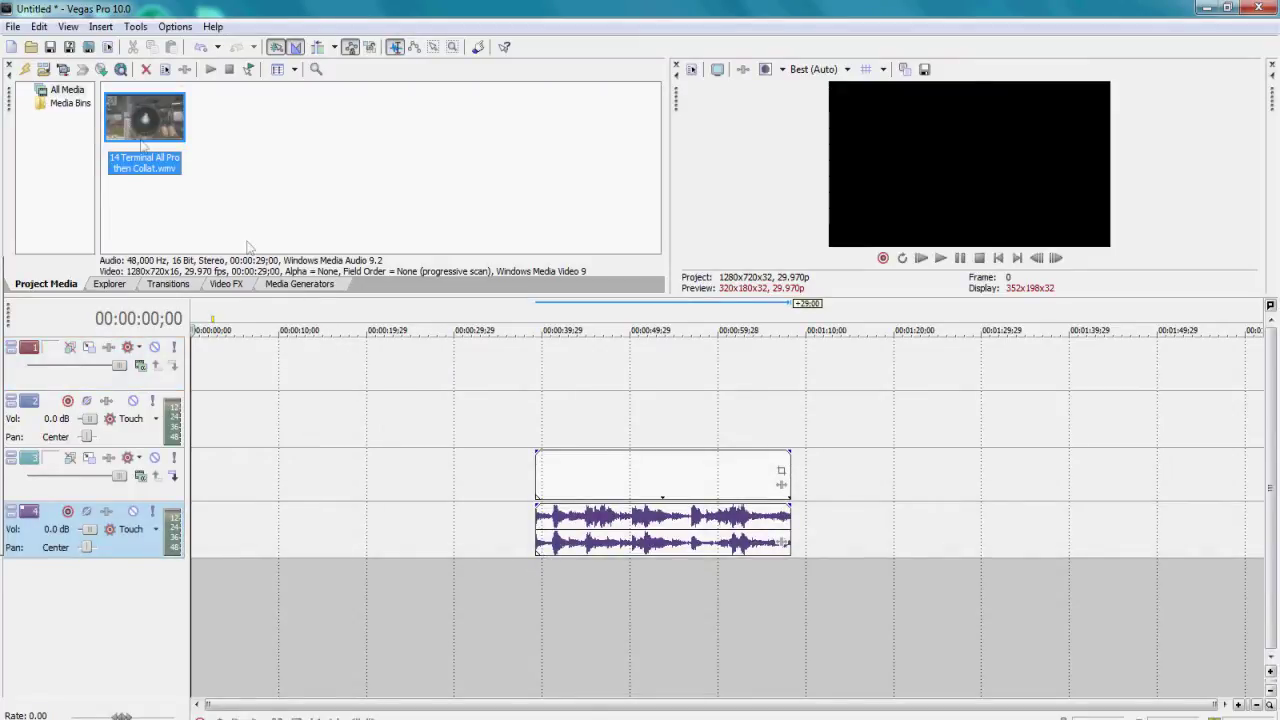
Step: Import "20 Rundown Spas-12 Spree with 360 All Pro.wmv" and place it at the timeline start on the same tracks as the first clip
left_click(44, 70)
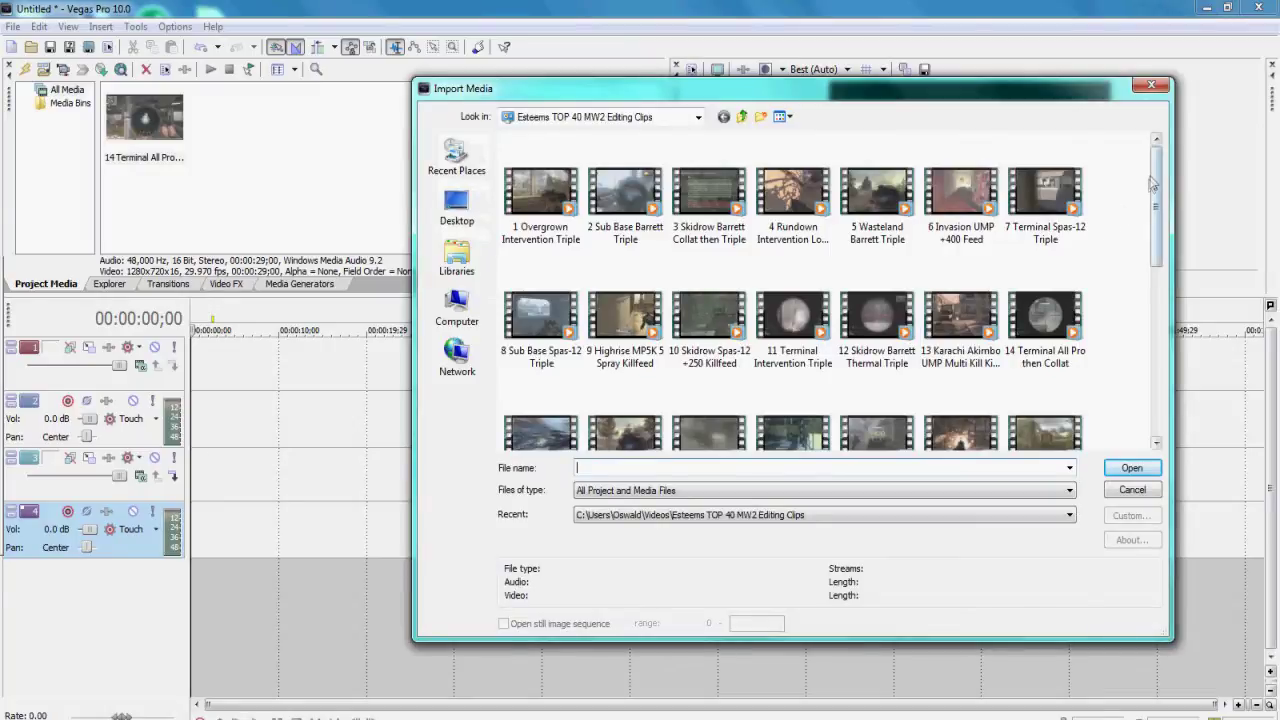
scroll(1148, 185, "down", 6)
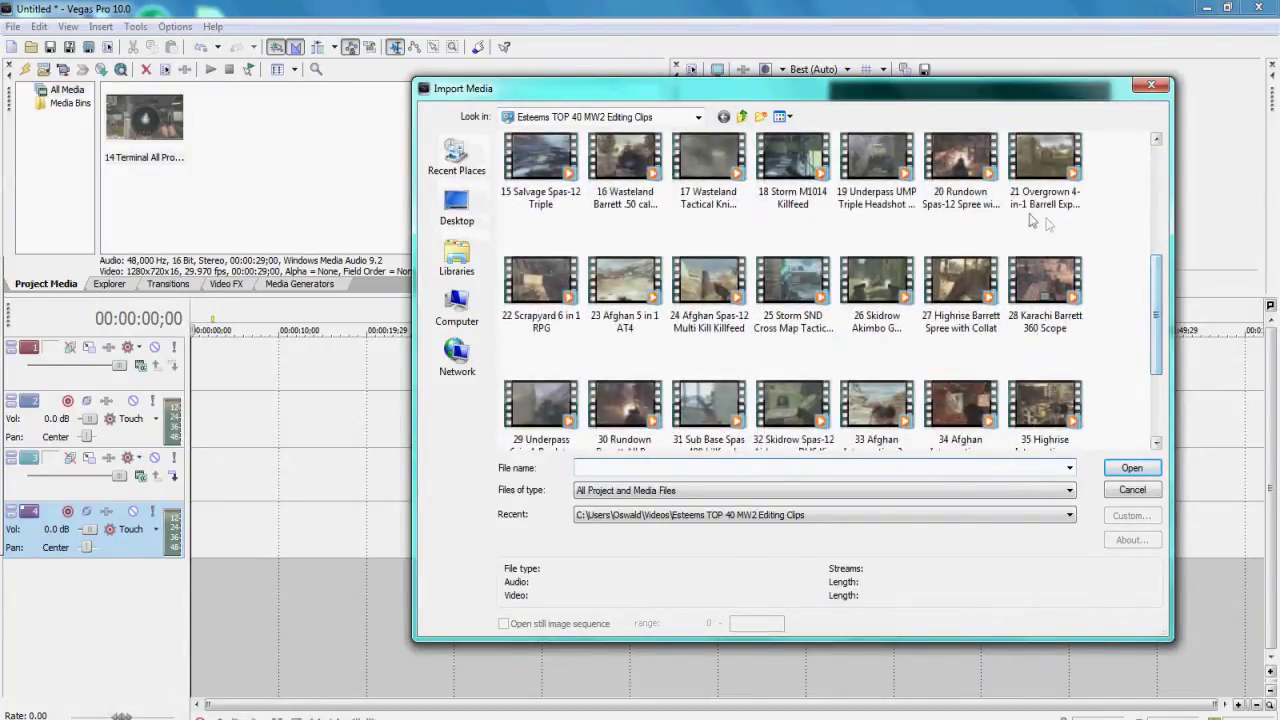
double_click(960, 160)
left_click_drag(231, 118, 198, 515)
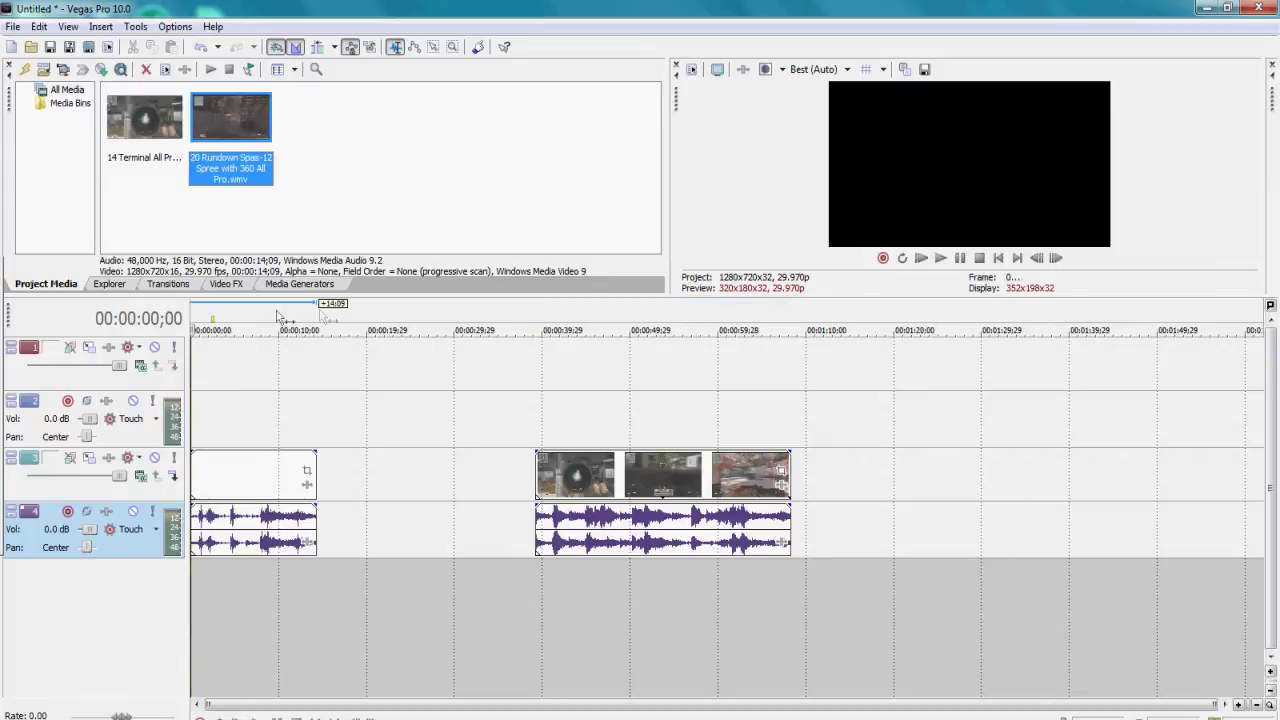
Step: Play the Rundown clip through to just past its end, pause, and step the playhead back frame by frame to 00:00:13;06
left_click(940, 258)
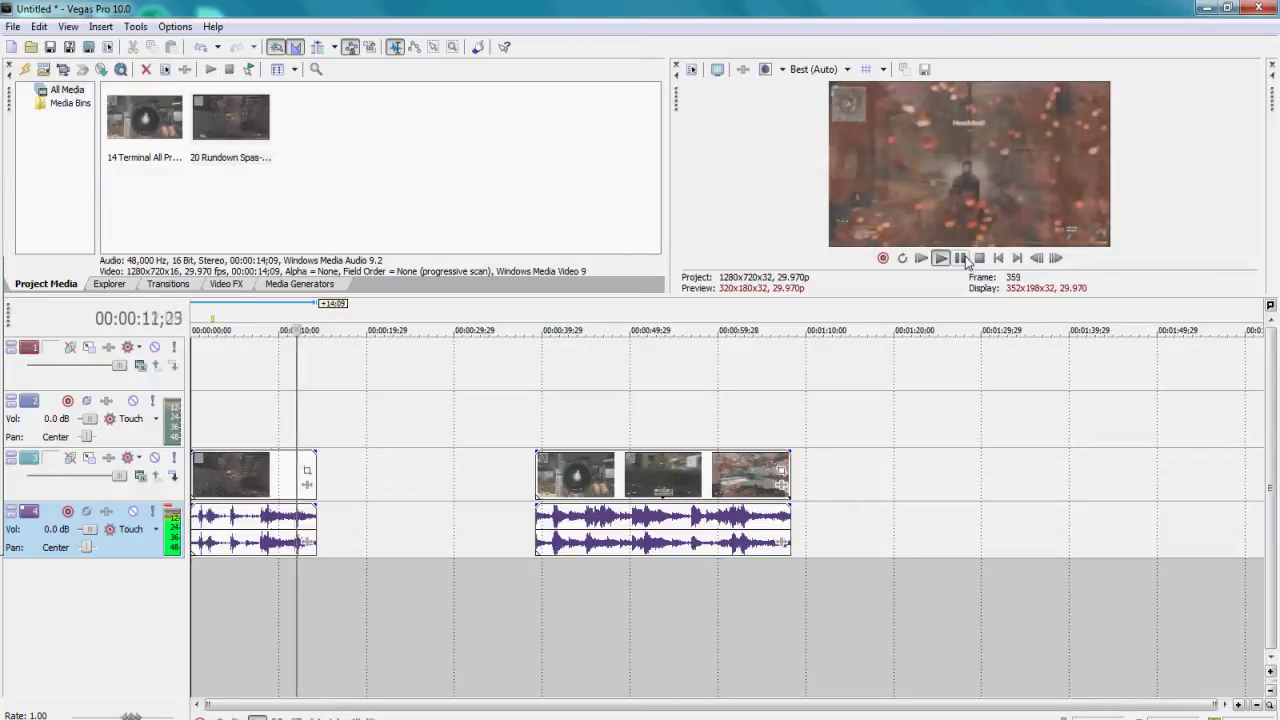
left_click(966, 261)
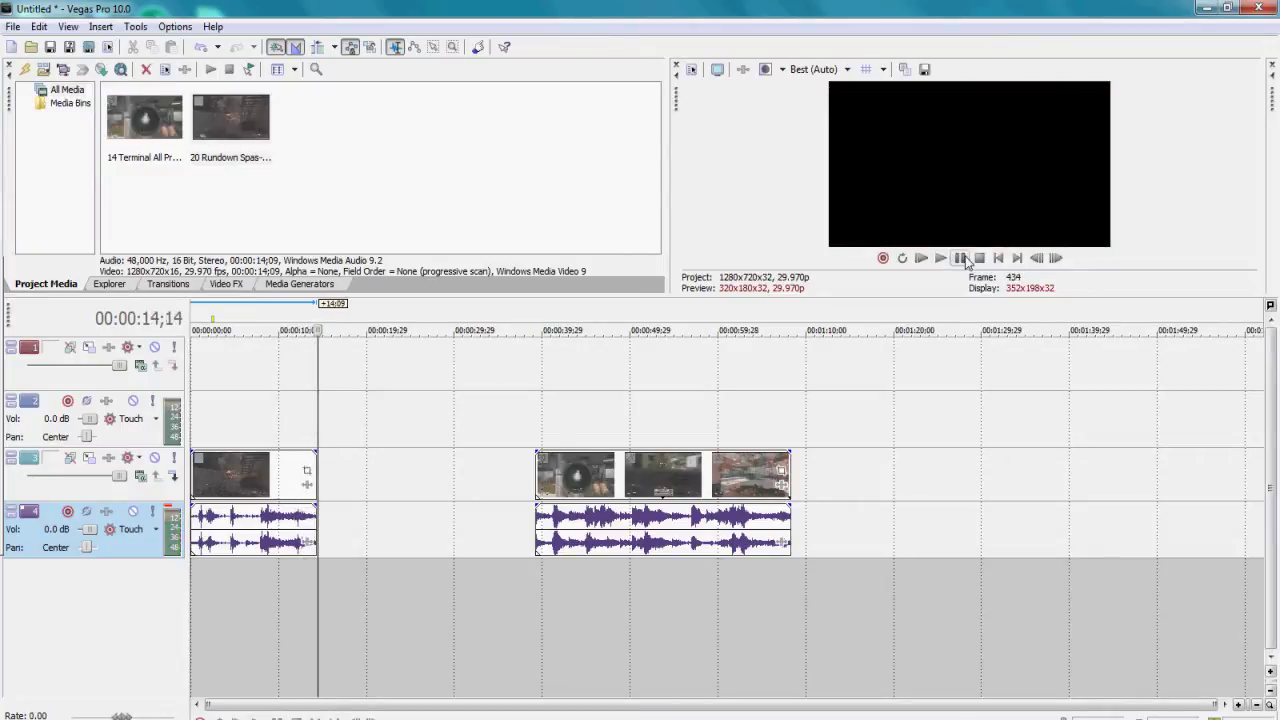
key("Left")
key("Left")
key("Left")
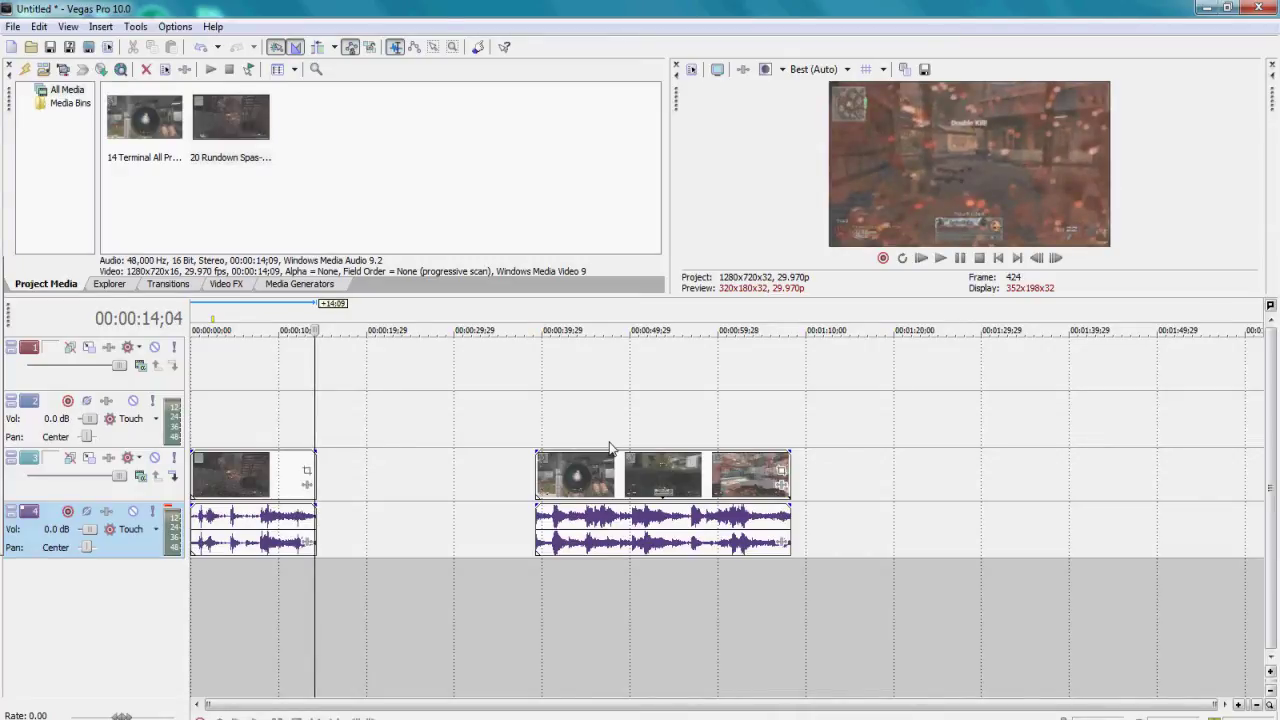
key("Left")
key("Left")
key("Left")
key("Left")
key("Left")
key("Left")
key("Left")
key("Left")
key("Left")
key("Left")
key("Left")
key("Left")
key("Left")
key("Left")
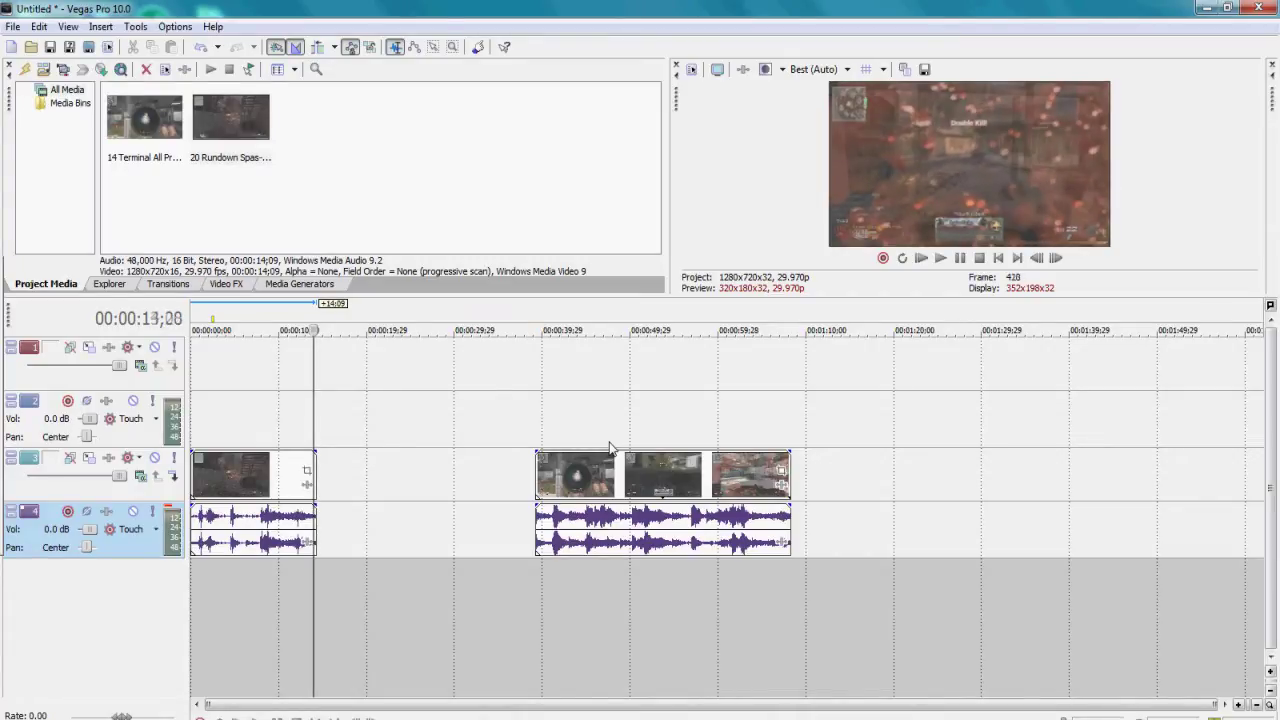
key("Left")
key("Left")
key("Left")
key("Left")
key("Left")
key("Left")
key("Left")
key("Left")
key("Left")
key("Left")
key("Left")
key("Left")
key("Left")
key("Left")
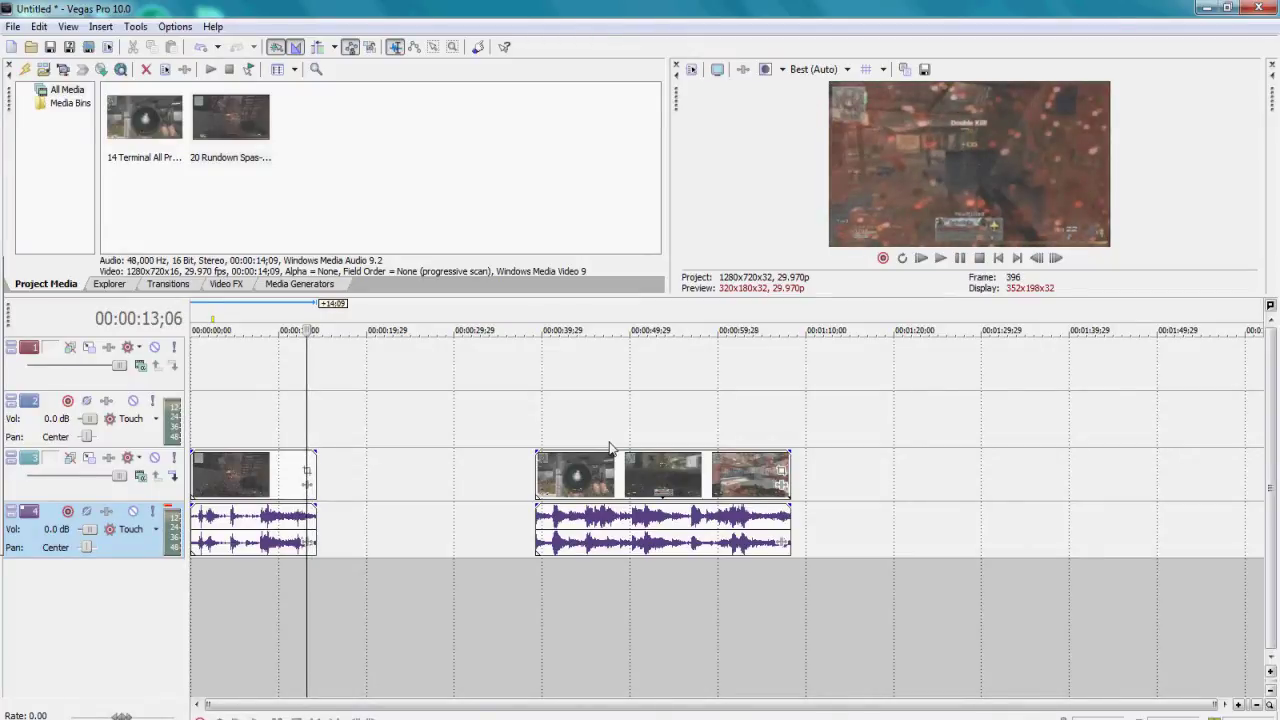
Step: Add a Blue Solid Color generated clip to the top video track, starting at the playhead near the Rundown clip's end
left_click(1238, 705)
left_click(1238, 705)
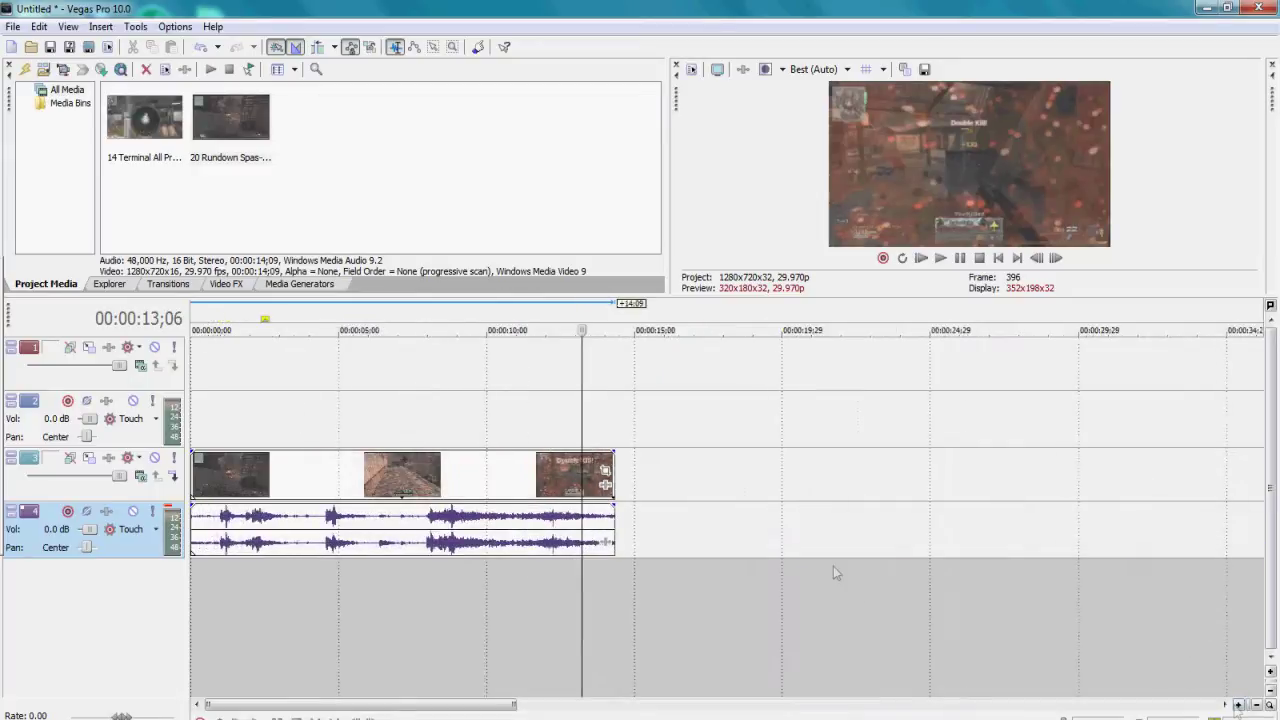
left_click(284, 285)
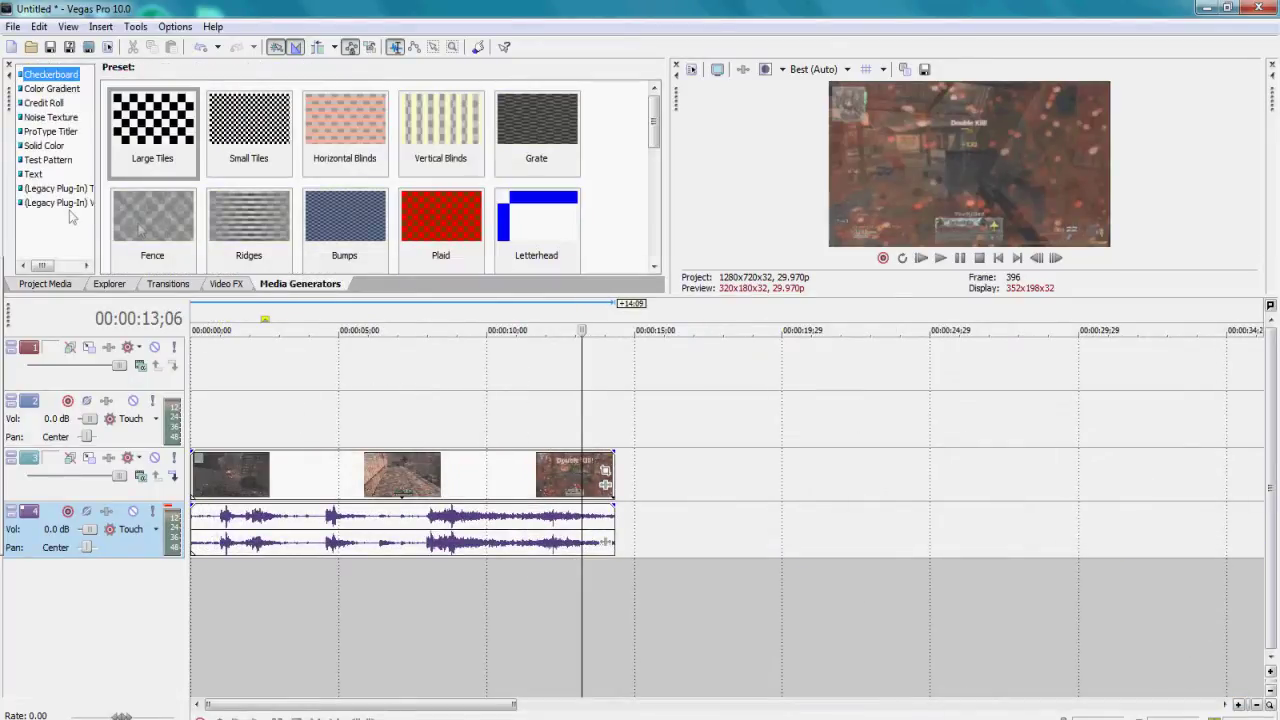
left_click(45, 146)
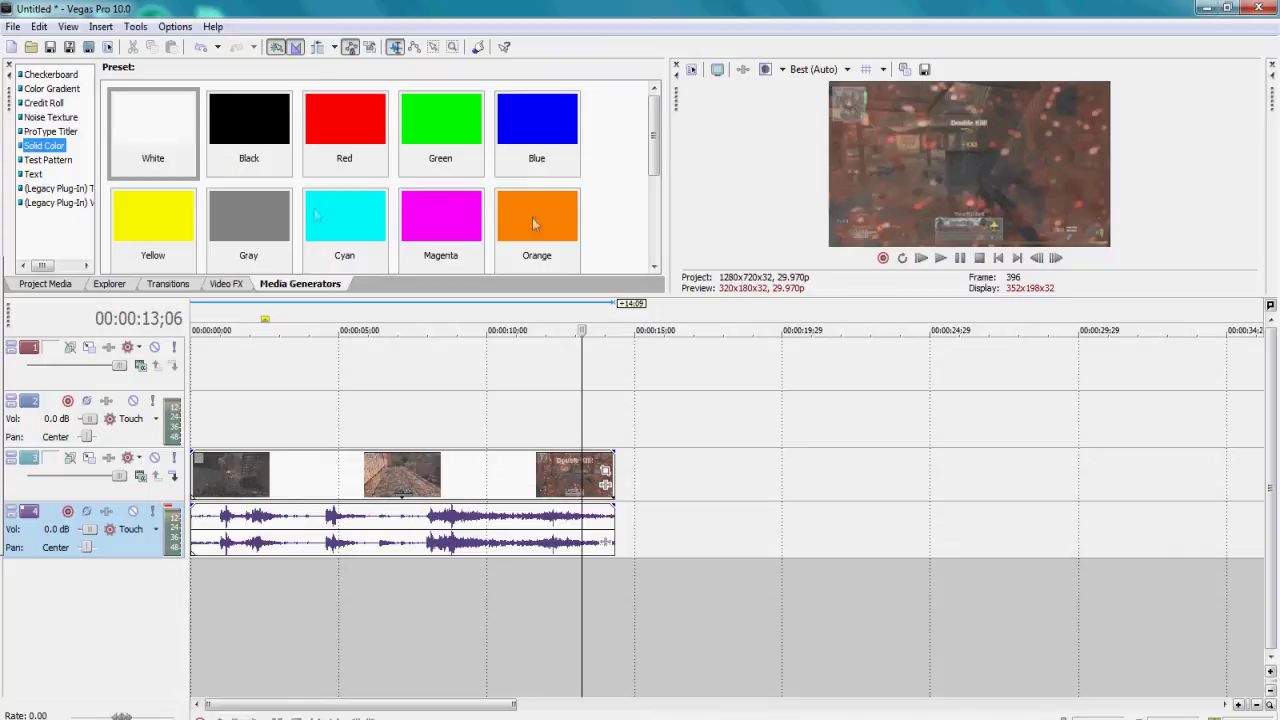
left_click_drag(652, 132, 657, 97)
left_click_drag(538, 96, 595, 425)
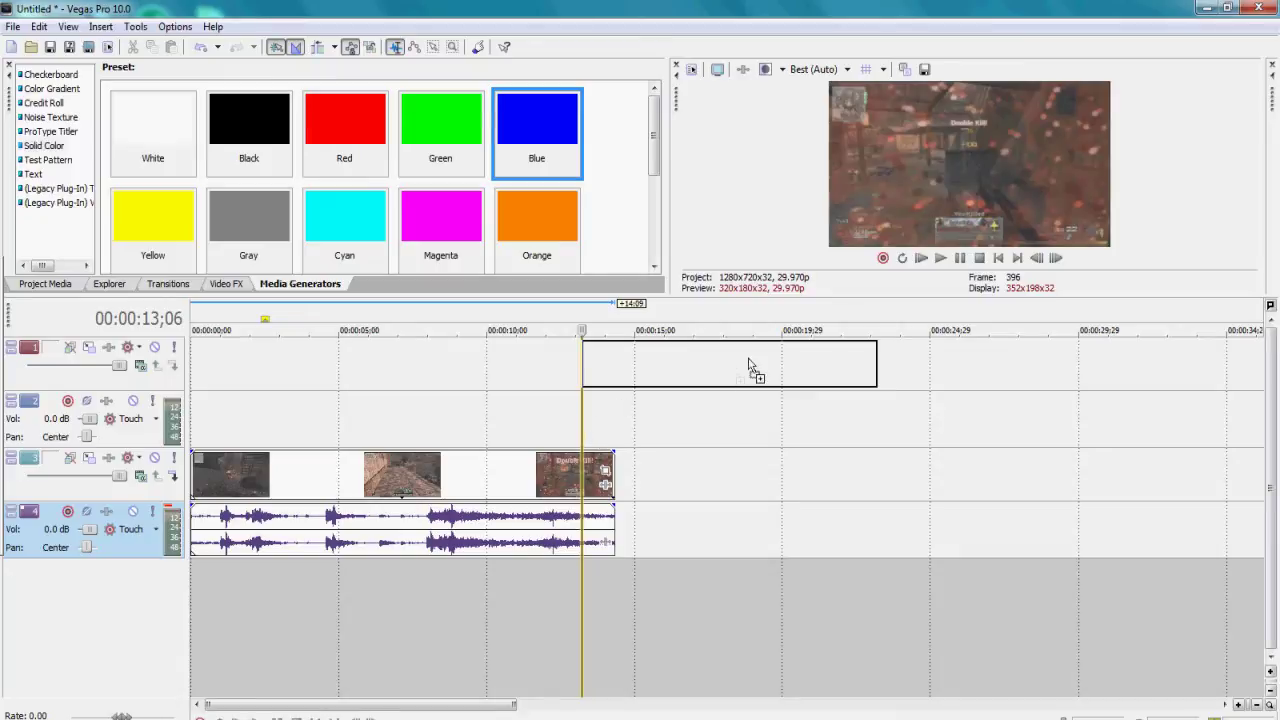
left_click_drag(869, 370, 870, 371)
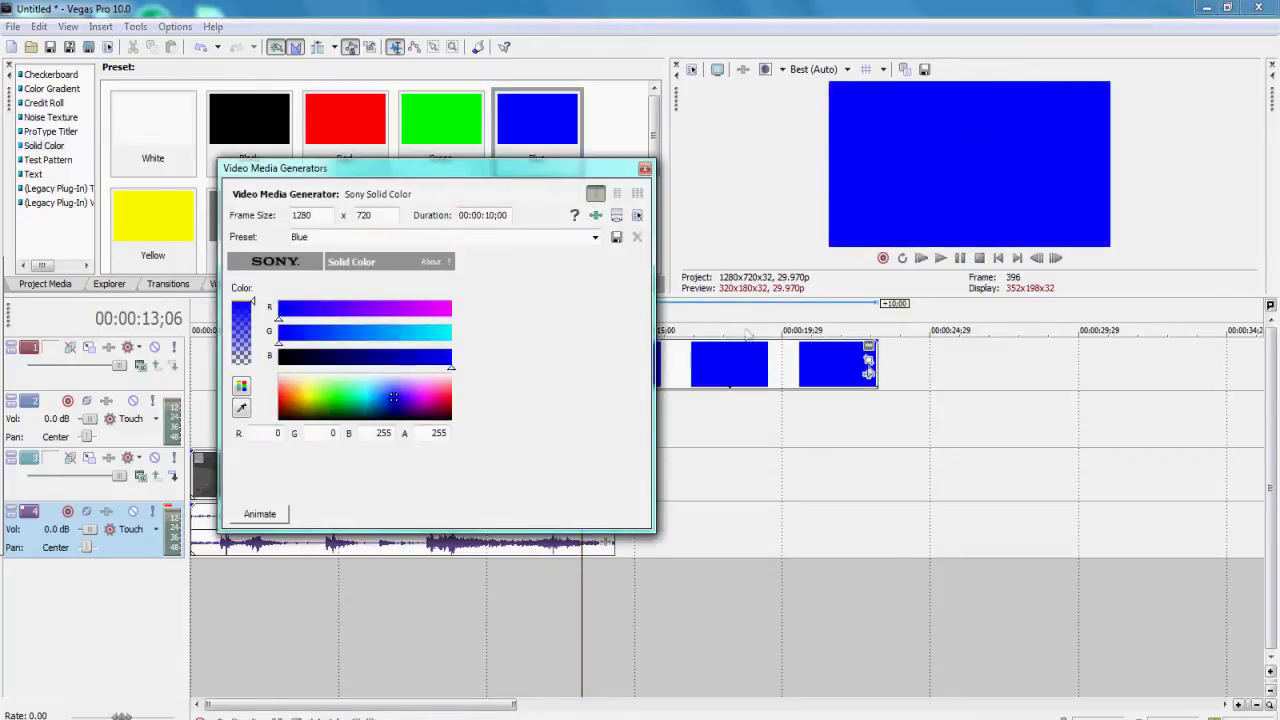
Step: Darken the solid colour to navy with red 0, green 0 and blue 105, and close its generator settings
left_click(281, 346)
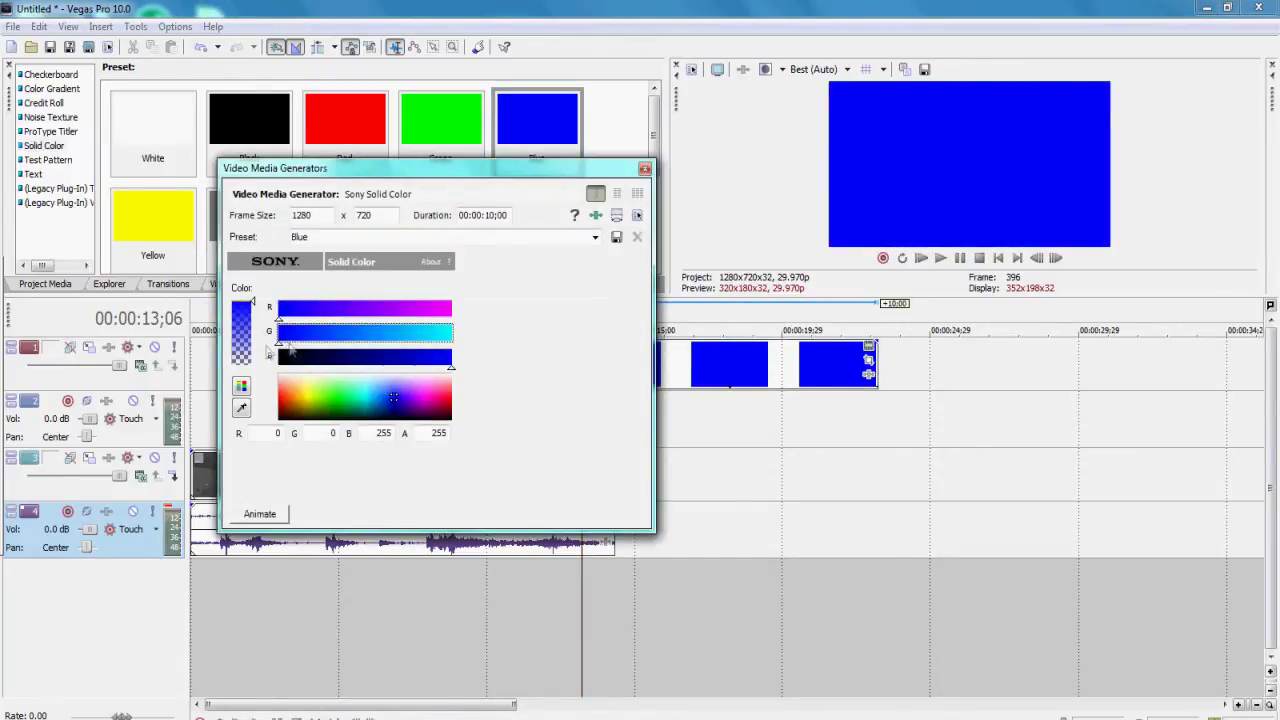
left_click(449, 369)
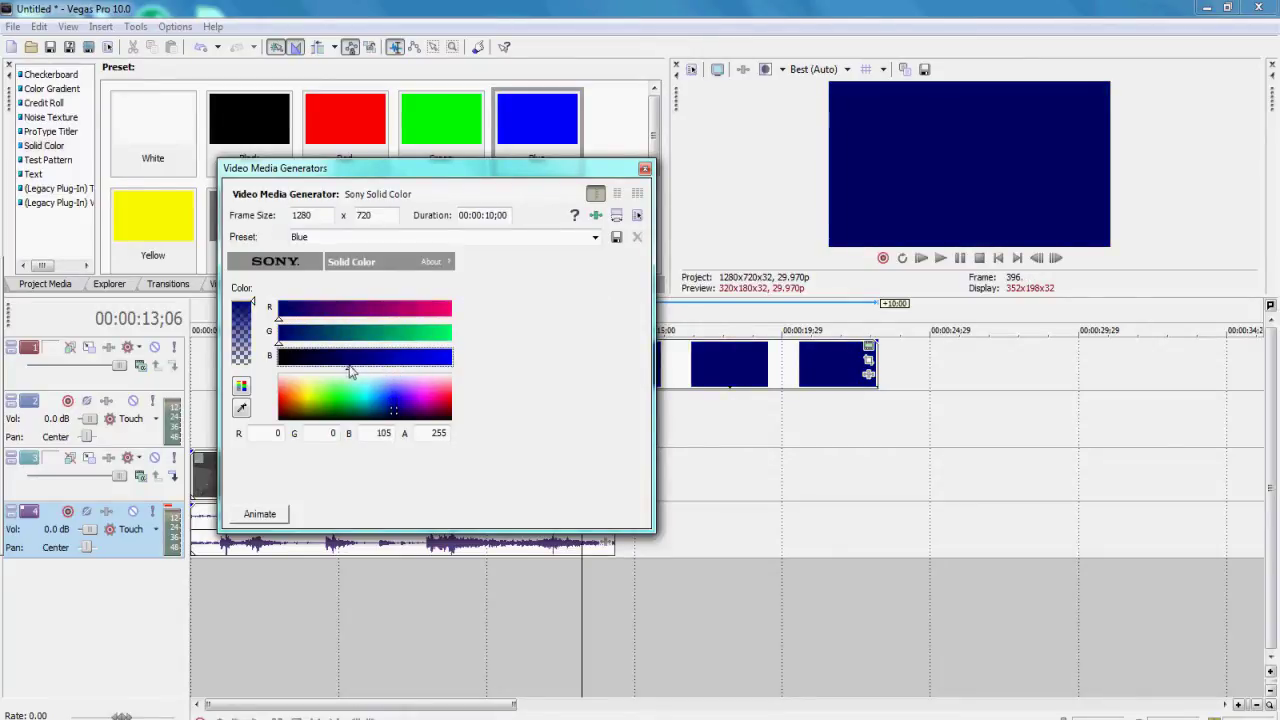
left_click(644, 169)
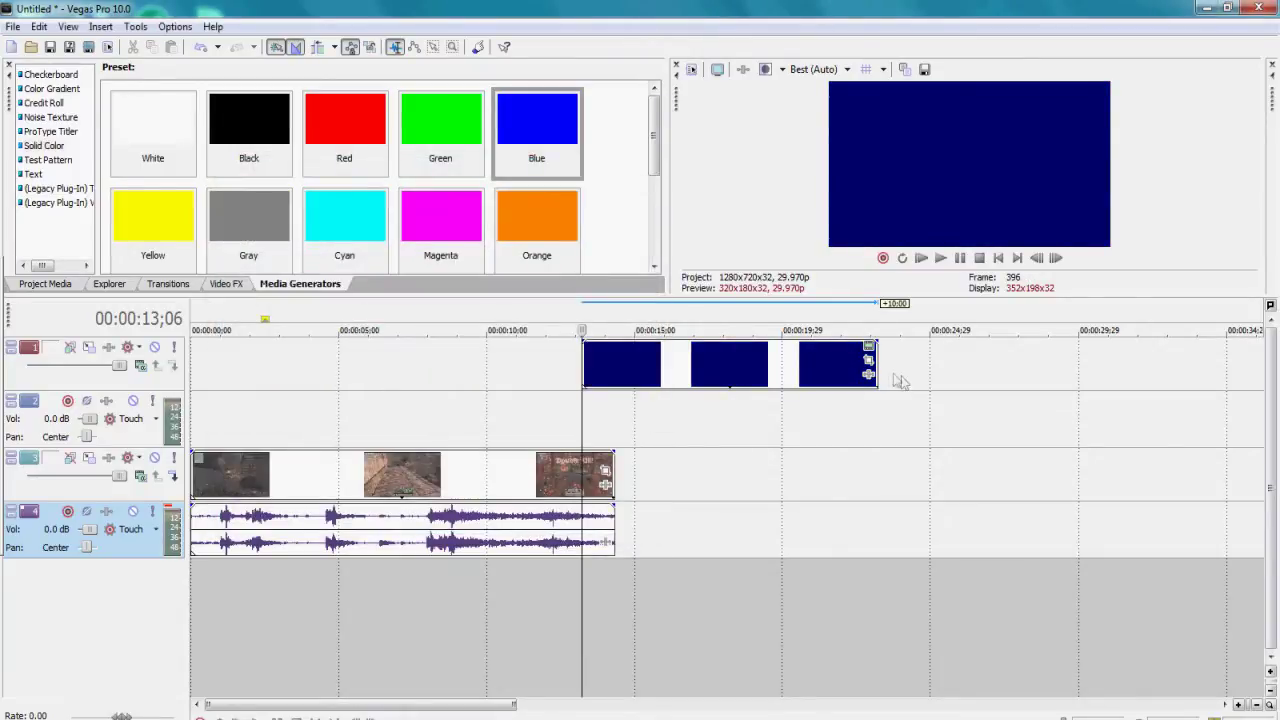
Step: Trim the solid colour clip to end with the Rundown clip and return the playhead to 00:00:13;06
left_click_drag(874, 366, 618, 388)
left_click(588, 345)
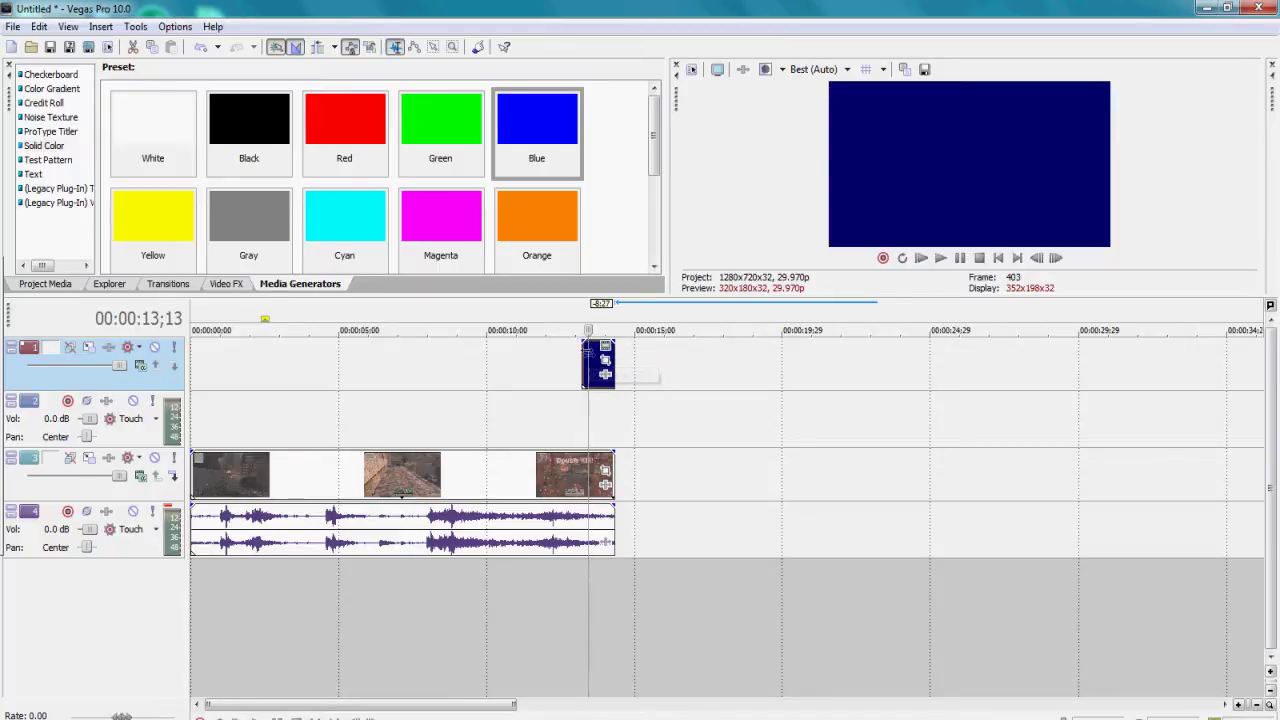
left_click(587, 326)
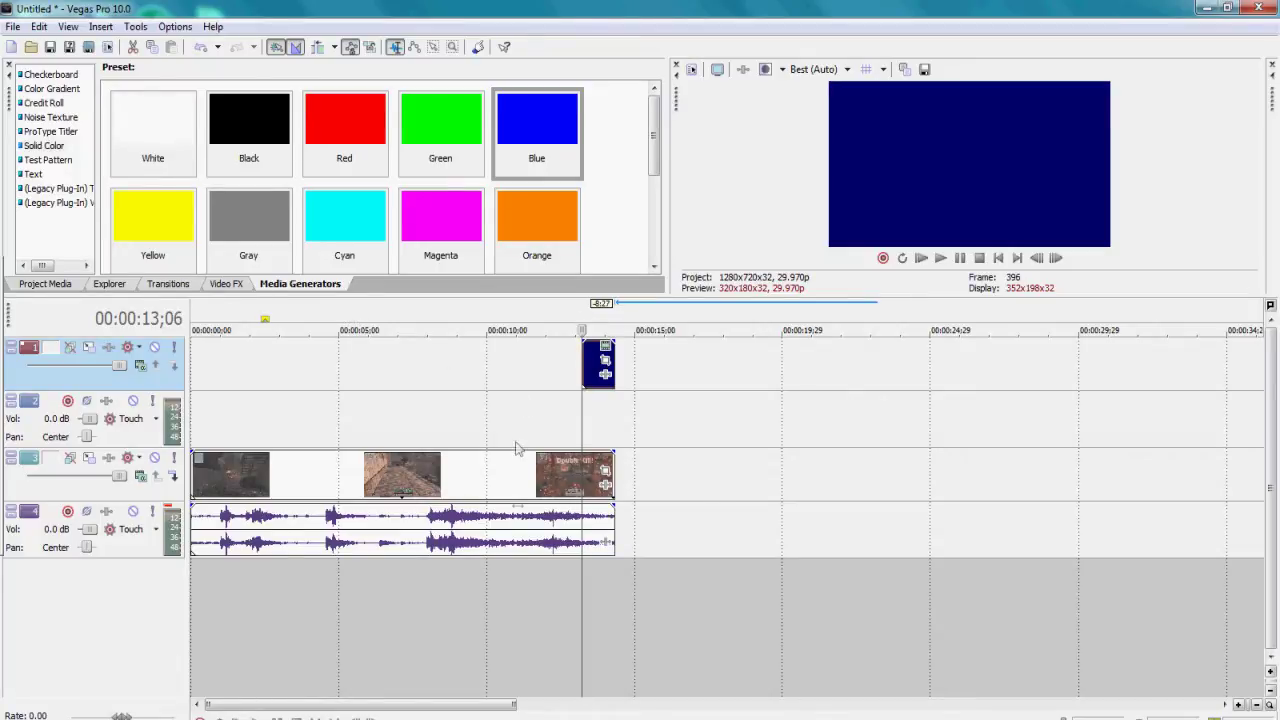
Step: Step the playhead frame by frame to the scoped-in sniper view at 00:00:40;25 in the Terminal clip
left_click(1258, 705)
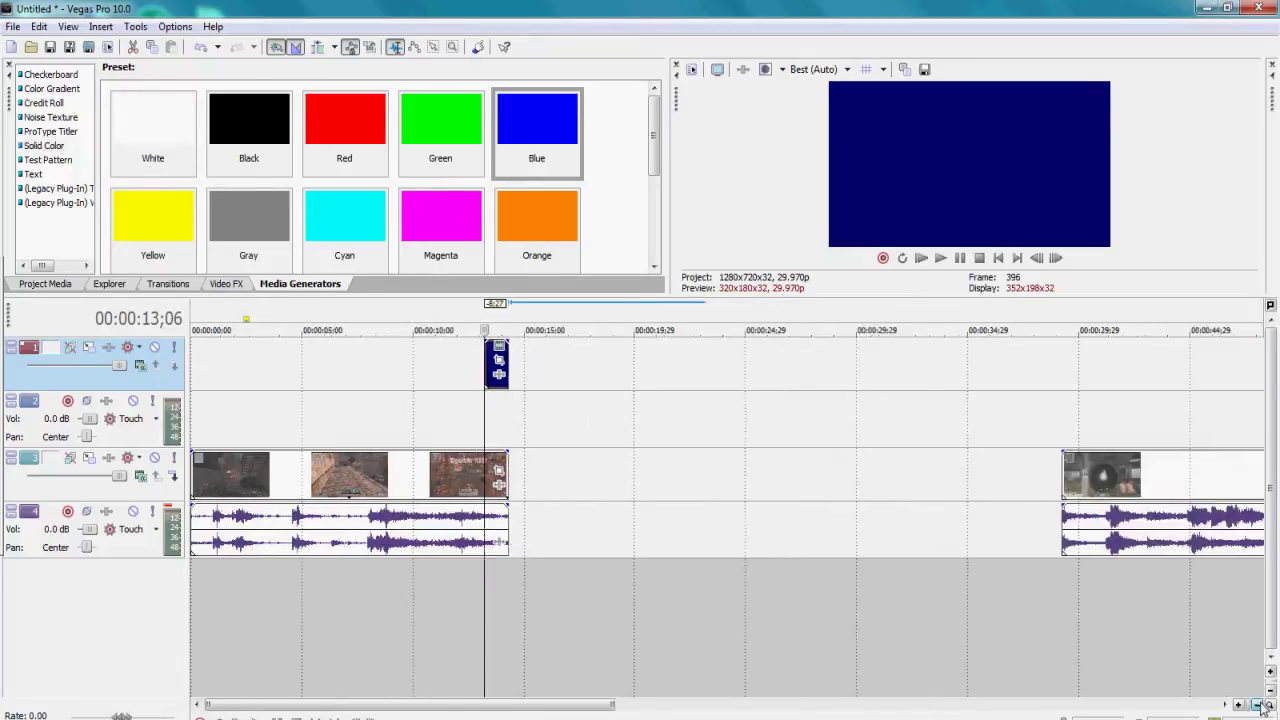
left_click(1258, 705)
left_click(658, 321)
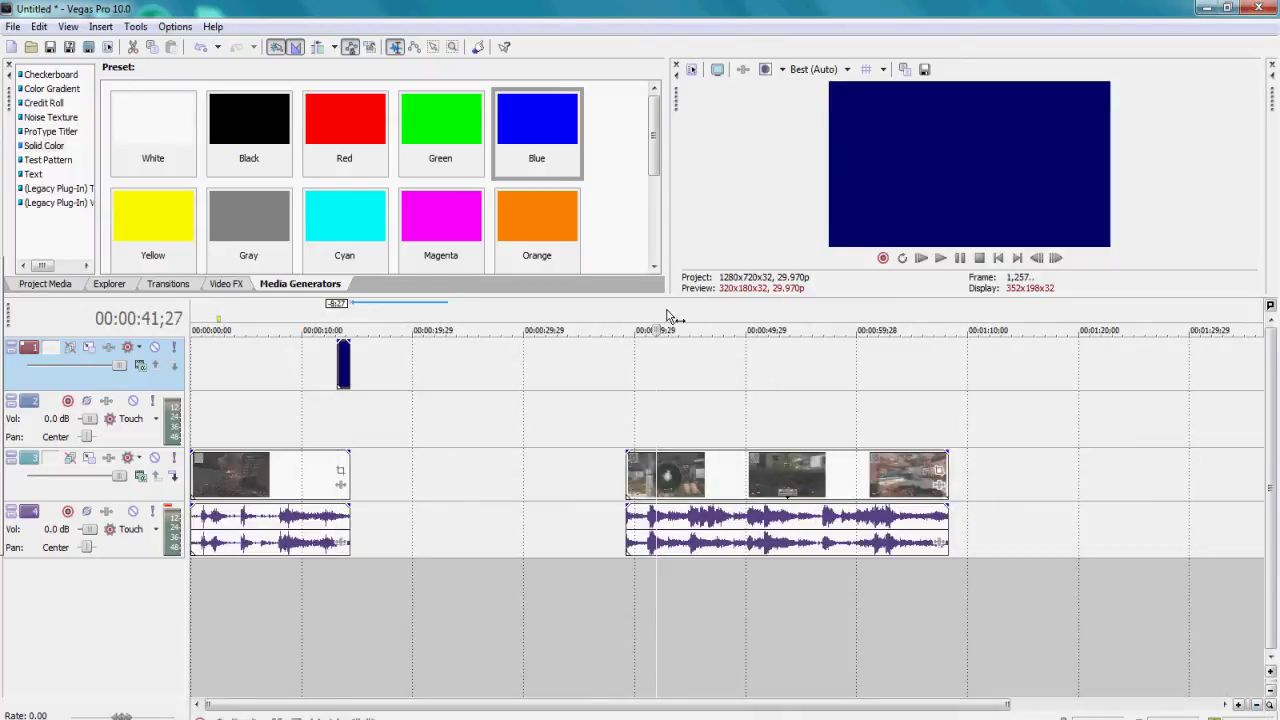
key("Right")
key("Right")
key("Left")
key("Left")
key("Left")
key("Left")
key("Left")
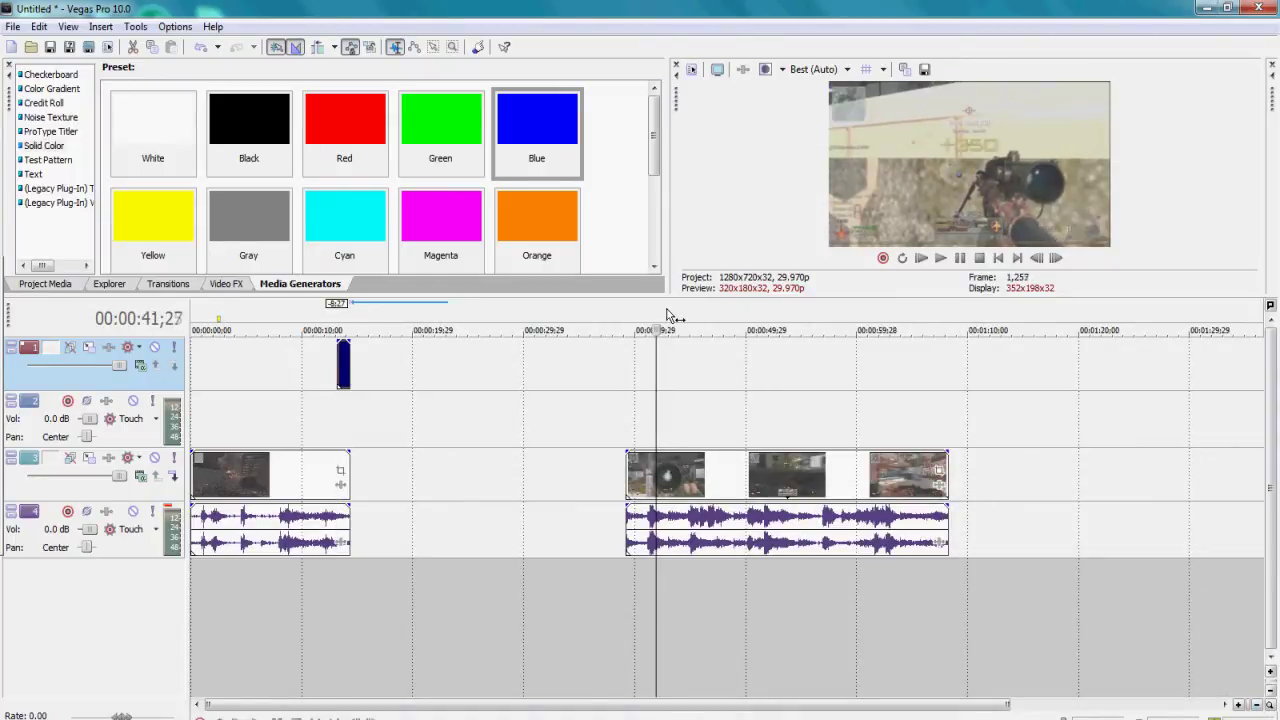
key("Left")
key("Left")
key("Left")
key("Left")
key("Left")
key("Left")
key("Left")
key("Left")
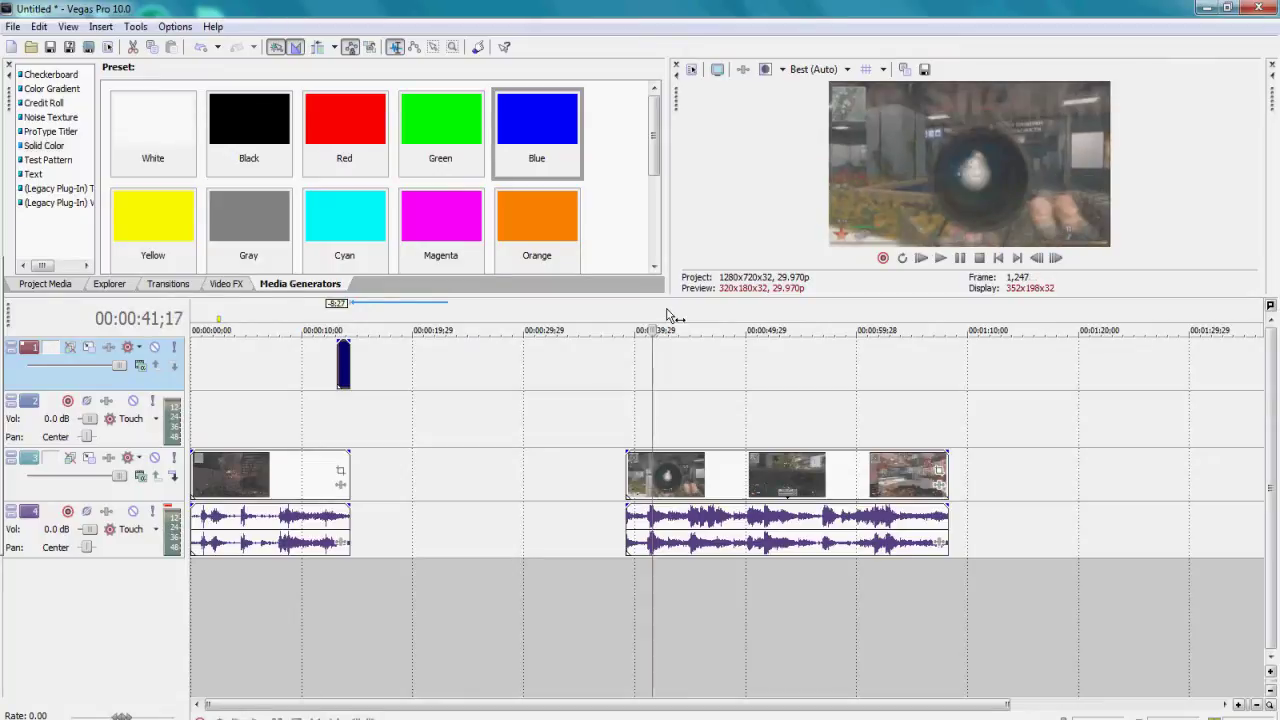
key("Left")
key("Left")
key("Left")
key("Left")
key("Left")
key("Left")
key("Left")
key("Left")
key("Left")
key("Left")
key("Left")
key("Left")
key("Left")
key("Left")
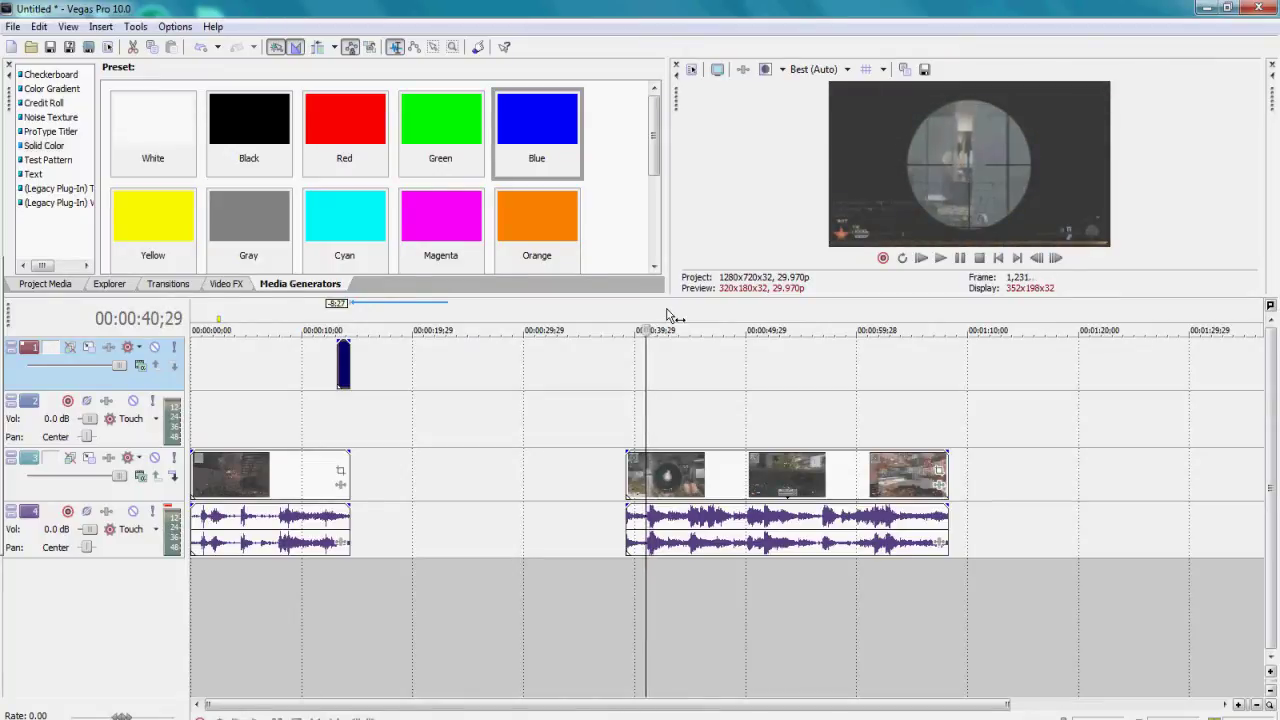
key("Left")
key("Left")
key("Left")
key("Left")
key("Left")
key("Left")
key("Left")
key("Left")
key("Left")
key("Left")
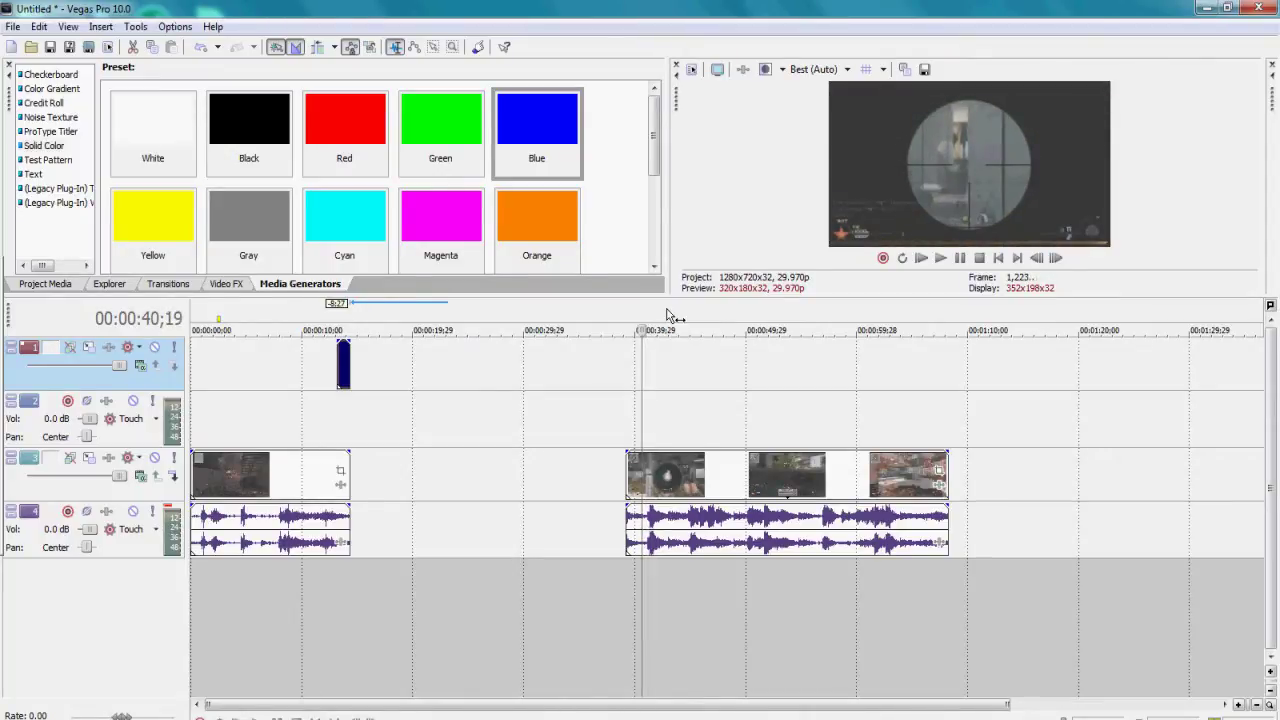
key("Right")
key("Right")
key("Right")
key("Right")
key("Right")
key("Right")
key("Right")
key("Right")
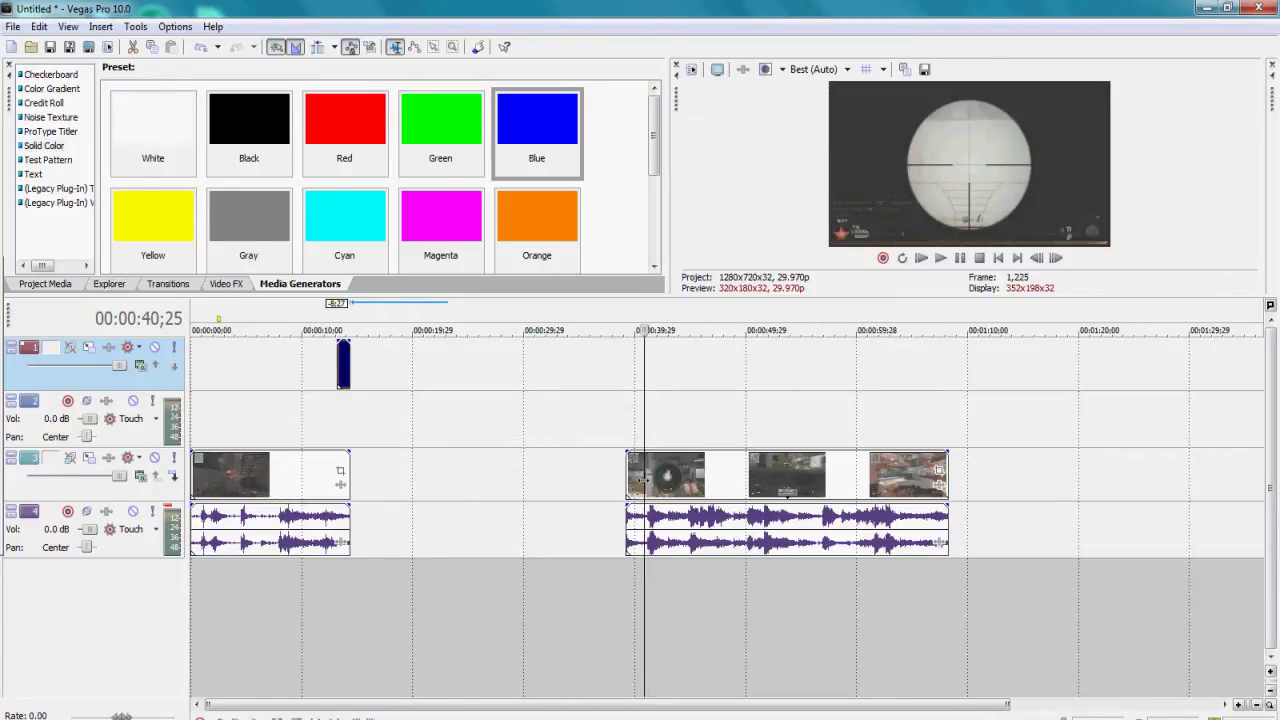
Step: Split the Terminal clip at the playhead and delete the short section before it
left_click(644, 485)
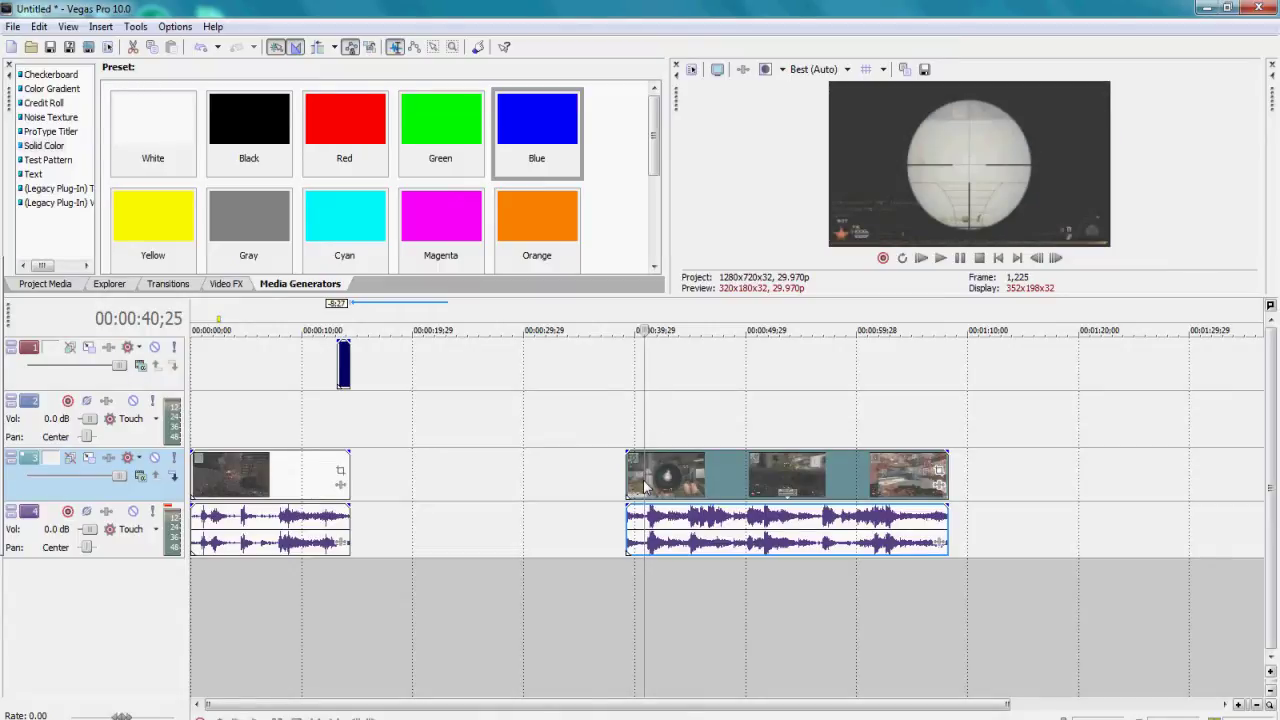
key("s")
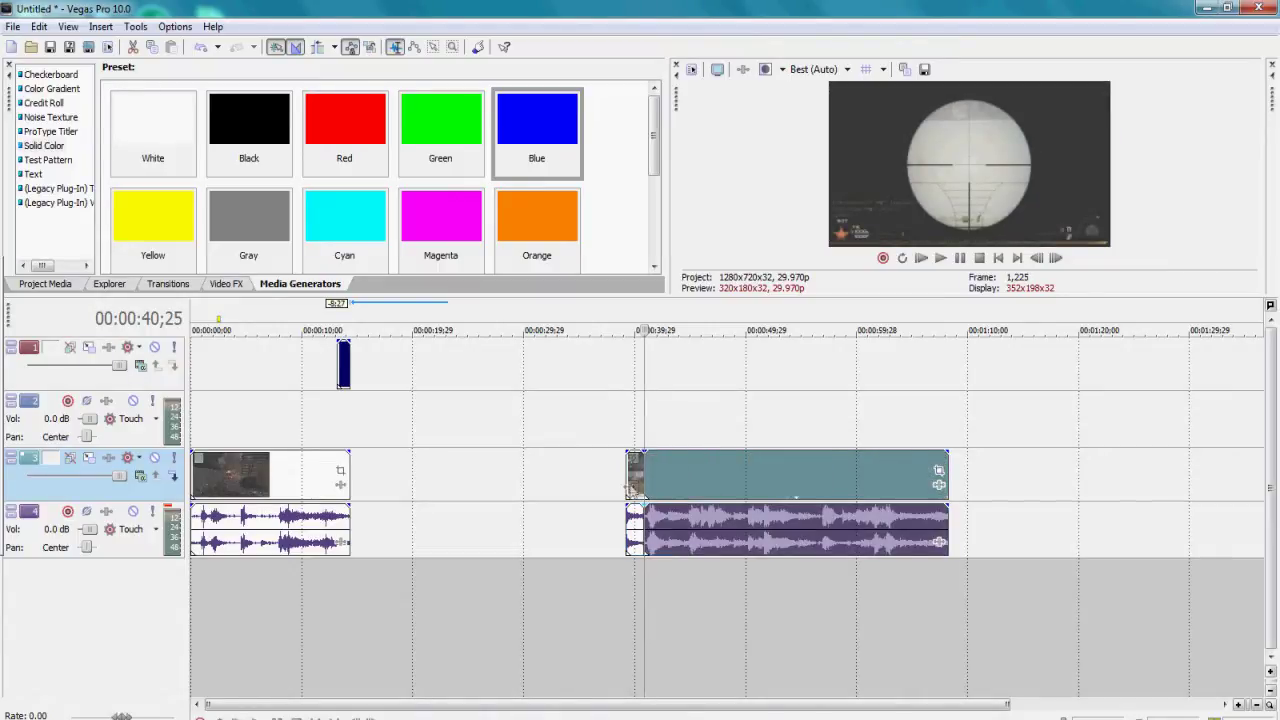
left_click(634, 486)
left_click(638, 482)
key("Delete")
left_click(646, 480)
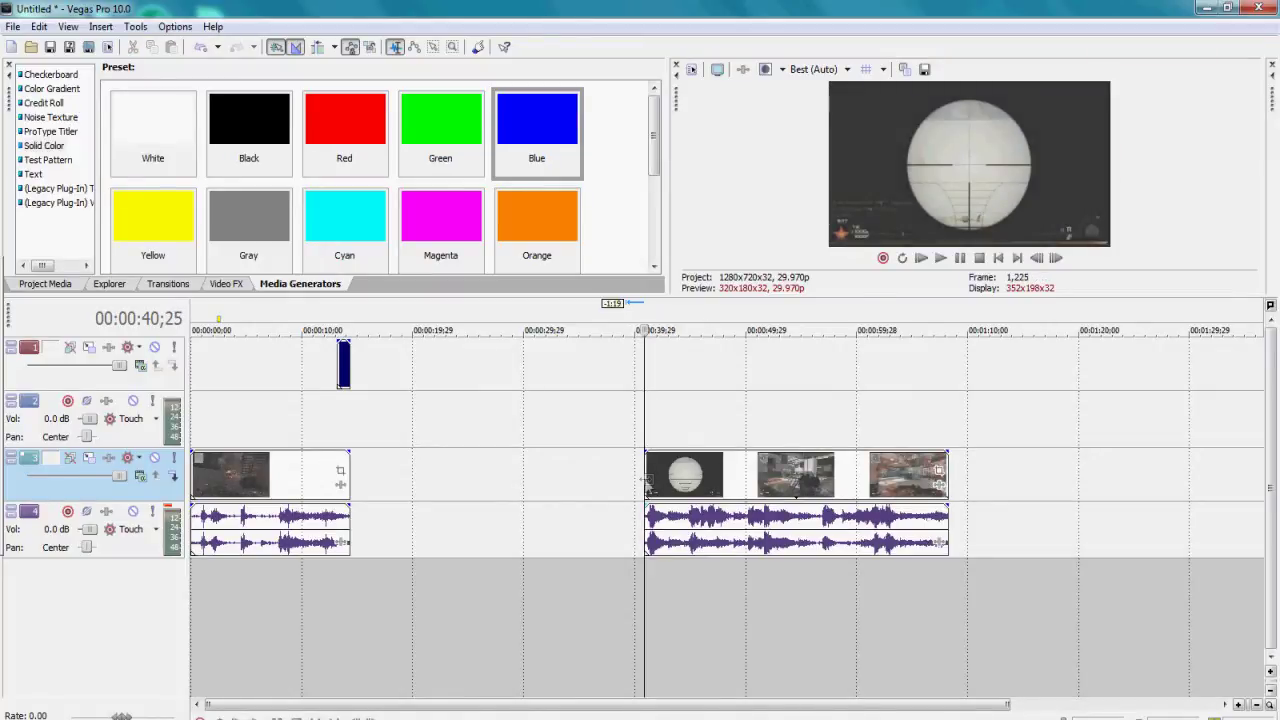
Step: Save the previewed scope frame to the Desktop as JPEG image2 and place it beside the solid colour clip on the top track
left_click(926, 72)
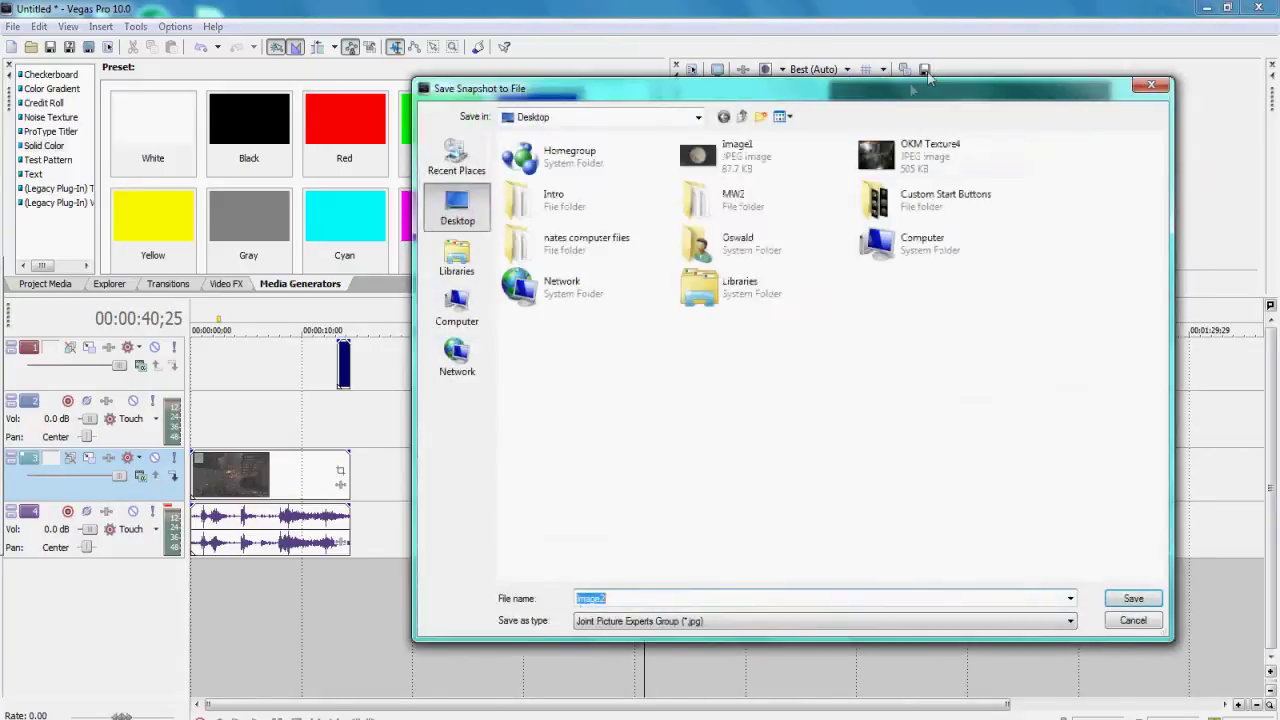
left_click(1133, 598)
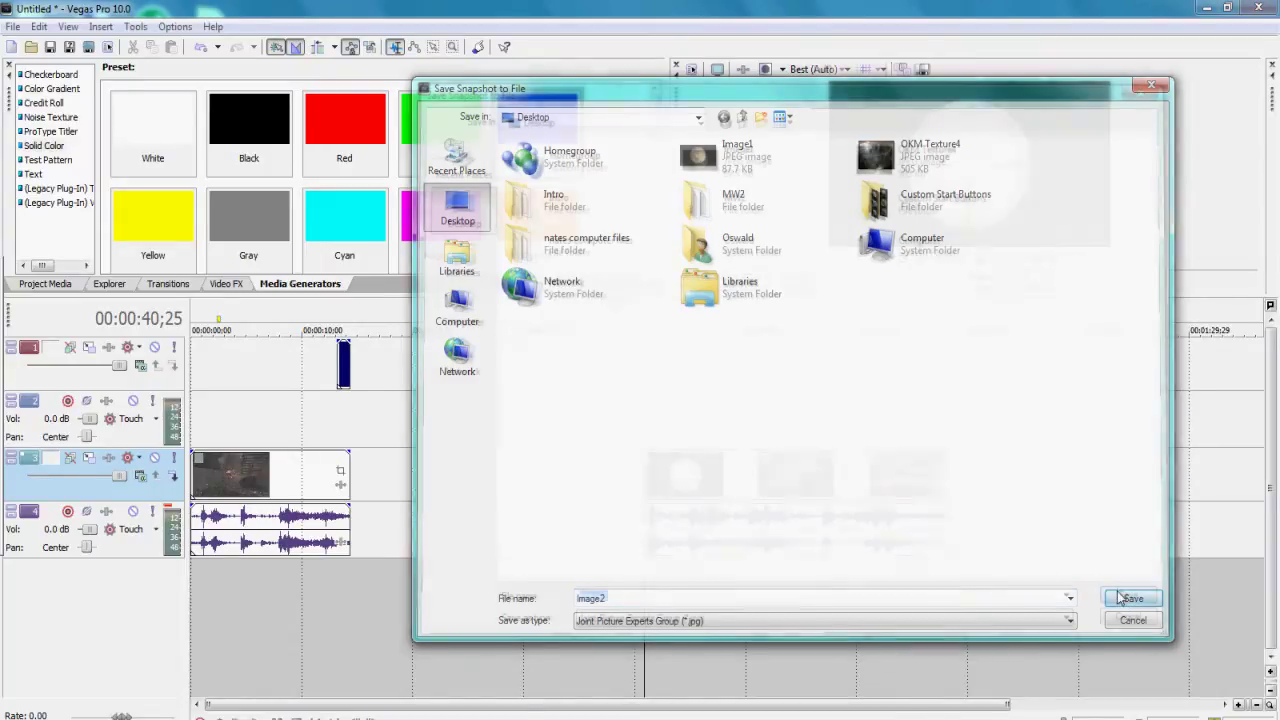
left_click_drag(313, 133, 367, 437)
Step: Insert a video track, move the solid colour clip onto it above the scope image, and align the image's start with the solid's
right_click(436, 378)
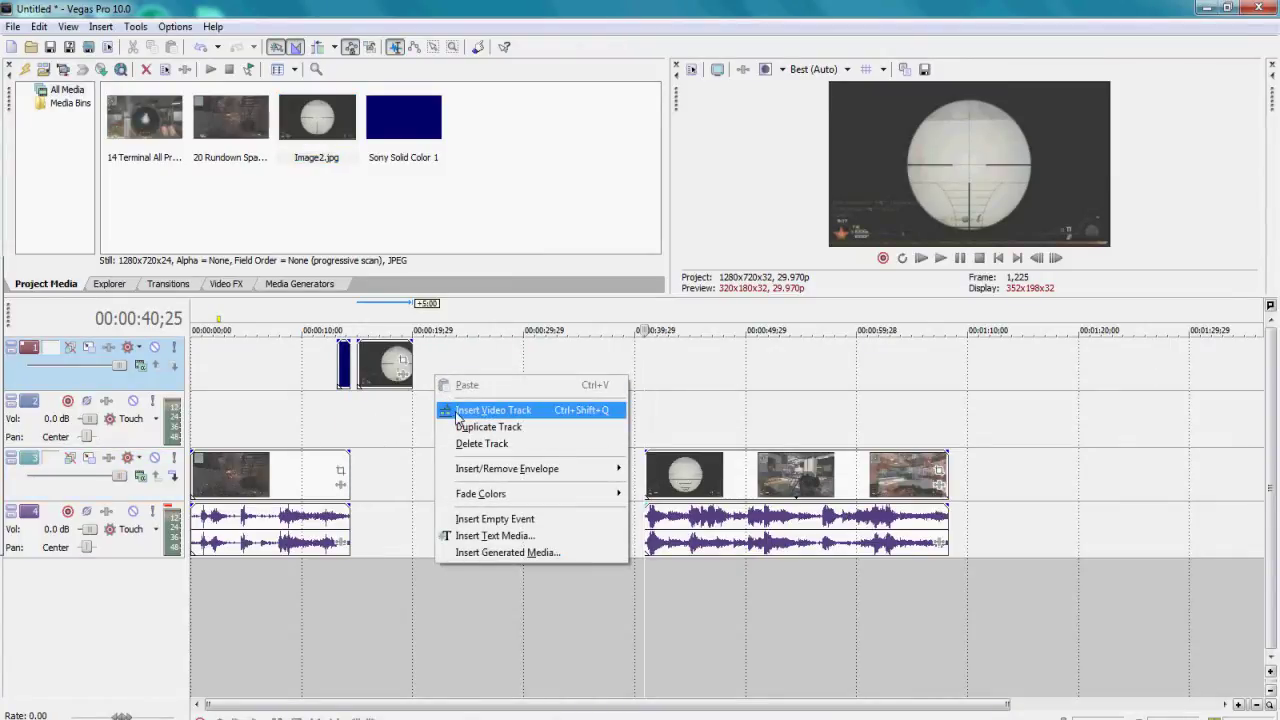
left_click(493, 410)
left_click_drag(343, 420, 343, 385)
left_click_drag(389, 421, 369, 421)
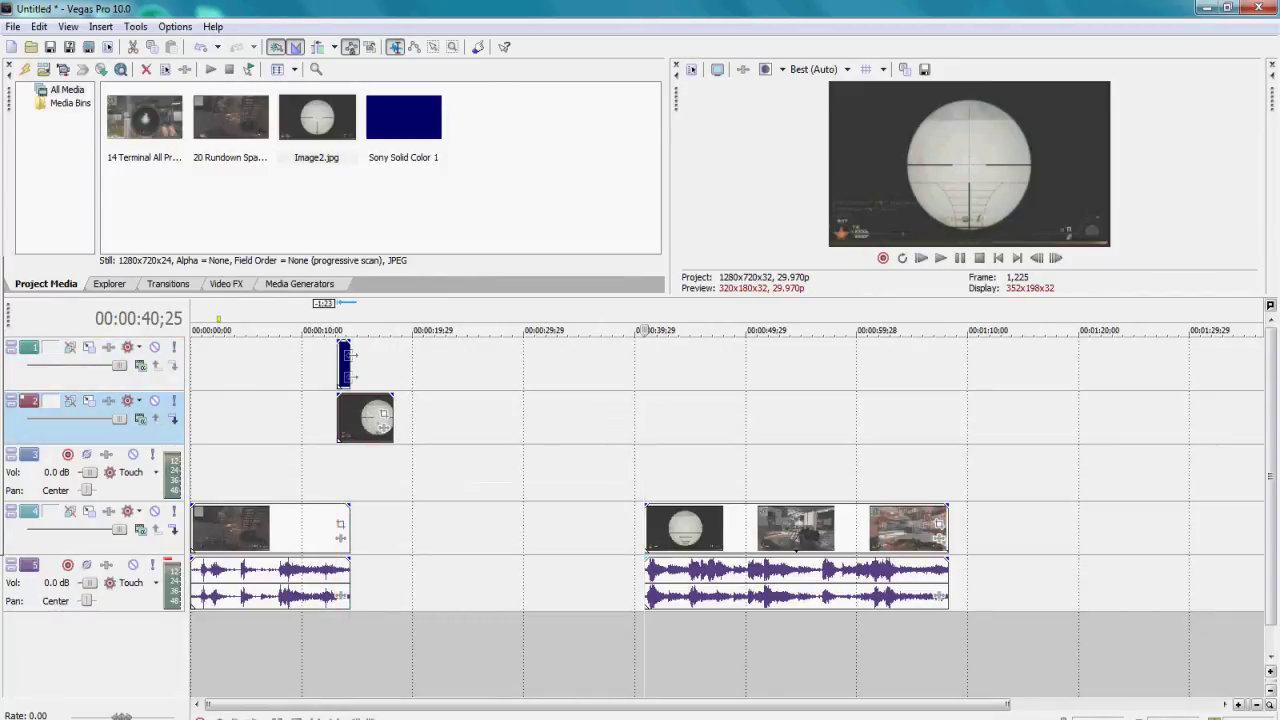
Step: Place the playhead at the solid colour clip's start and lower the clip's opacity so the scope image shows through faintly
left_click(341, 320)
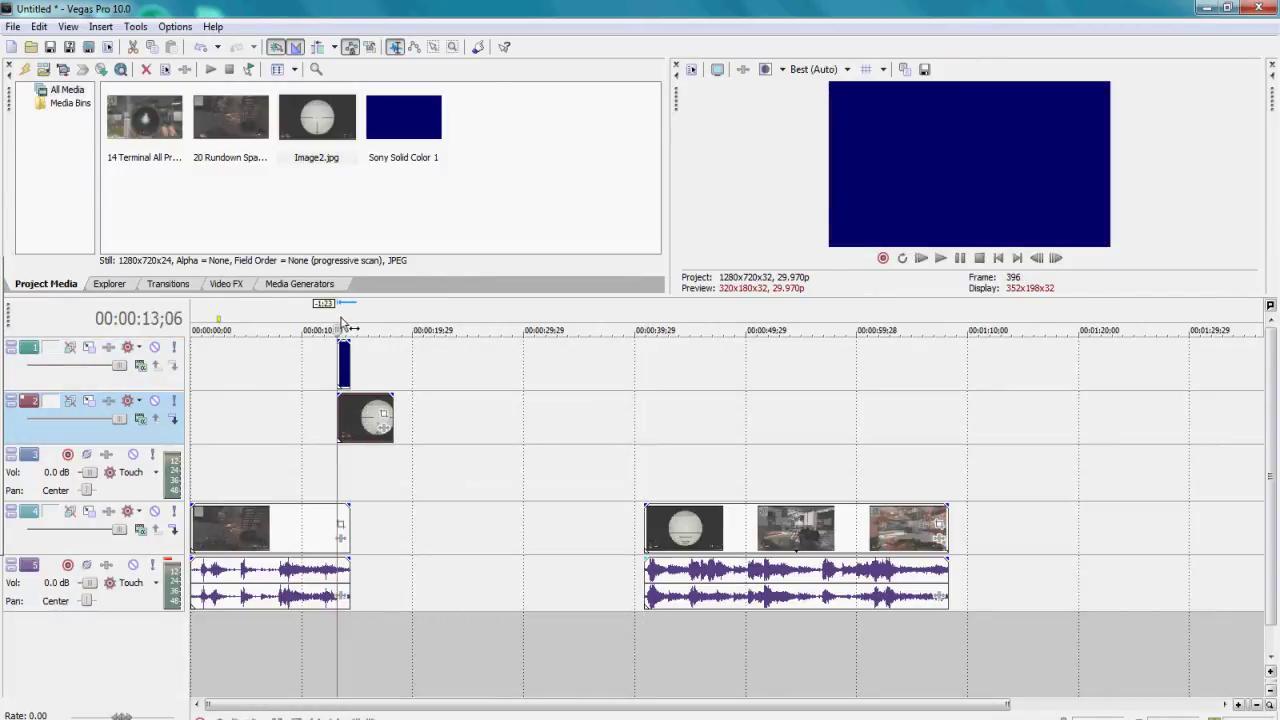
left_click_drag(346, 344, 344, 356)
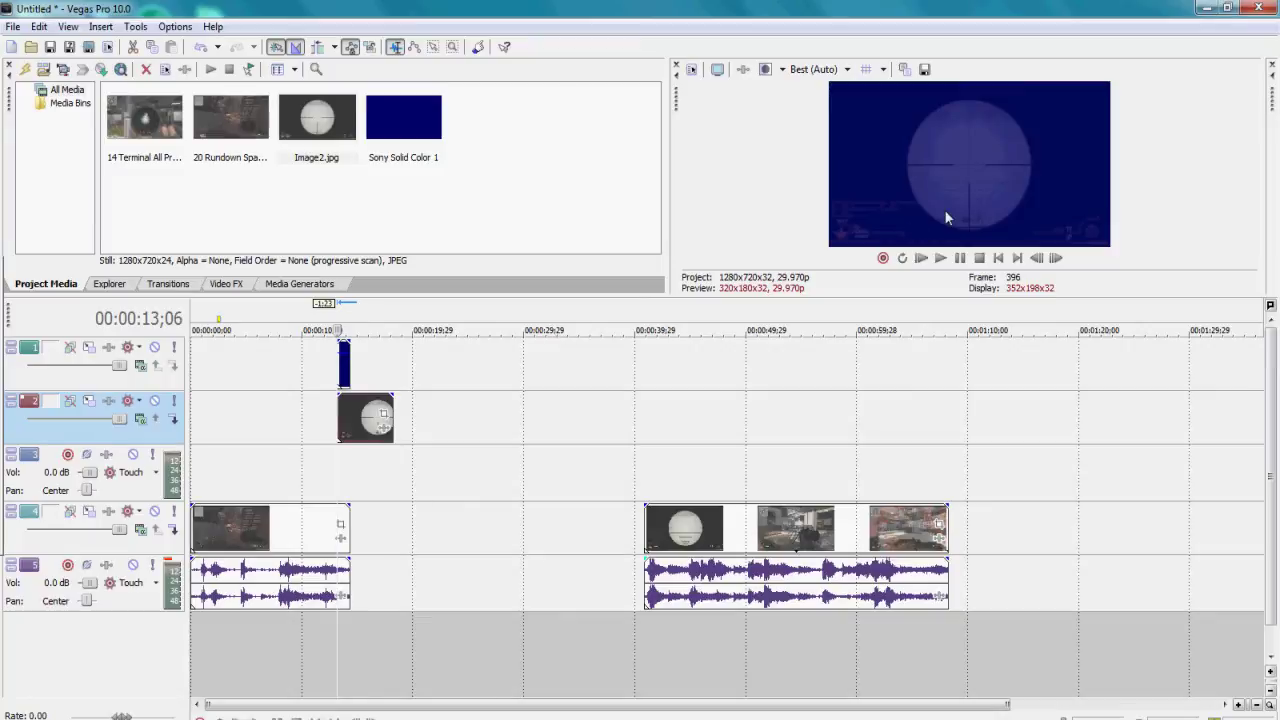
Step: Apply the Cookie Cutter effect with the Yellow Glowing Portrait preset to the solid colour clip
left_click(1240, 705)
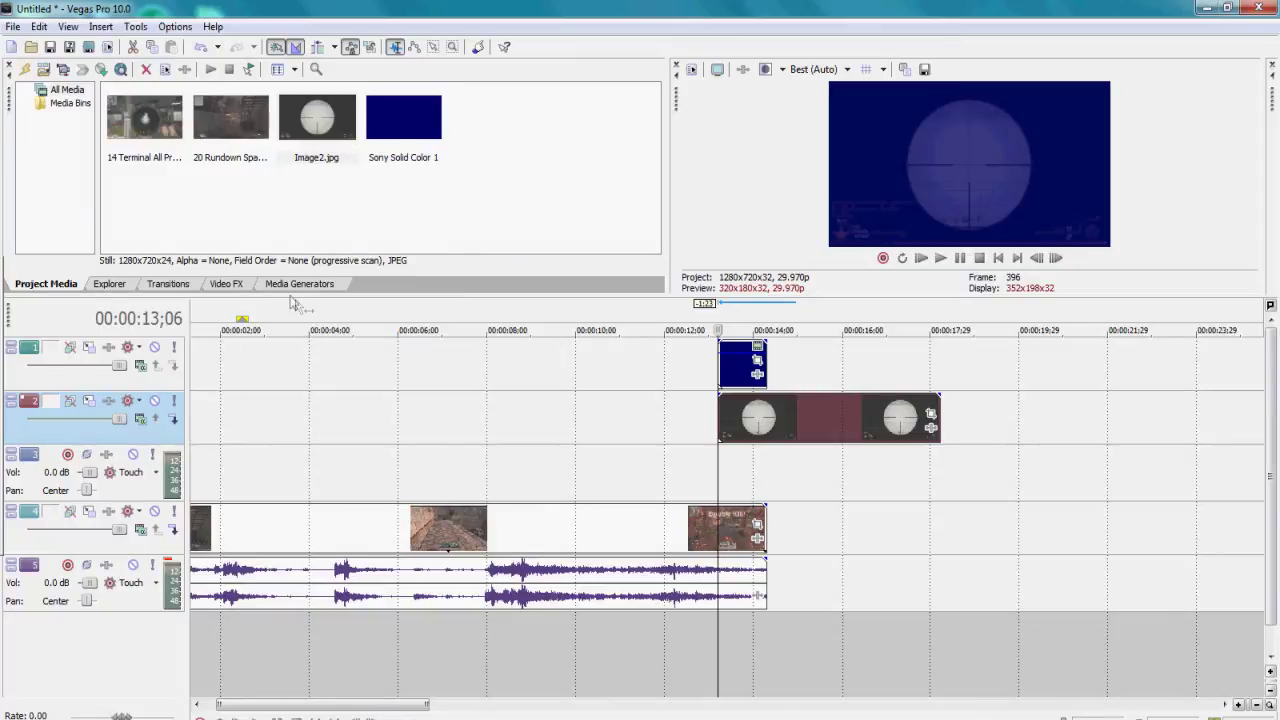
left_click(298, 284)
left_click(44, 284)
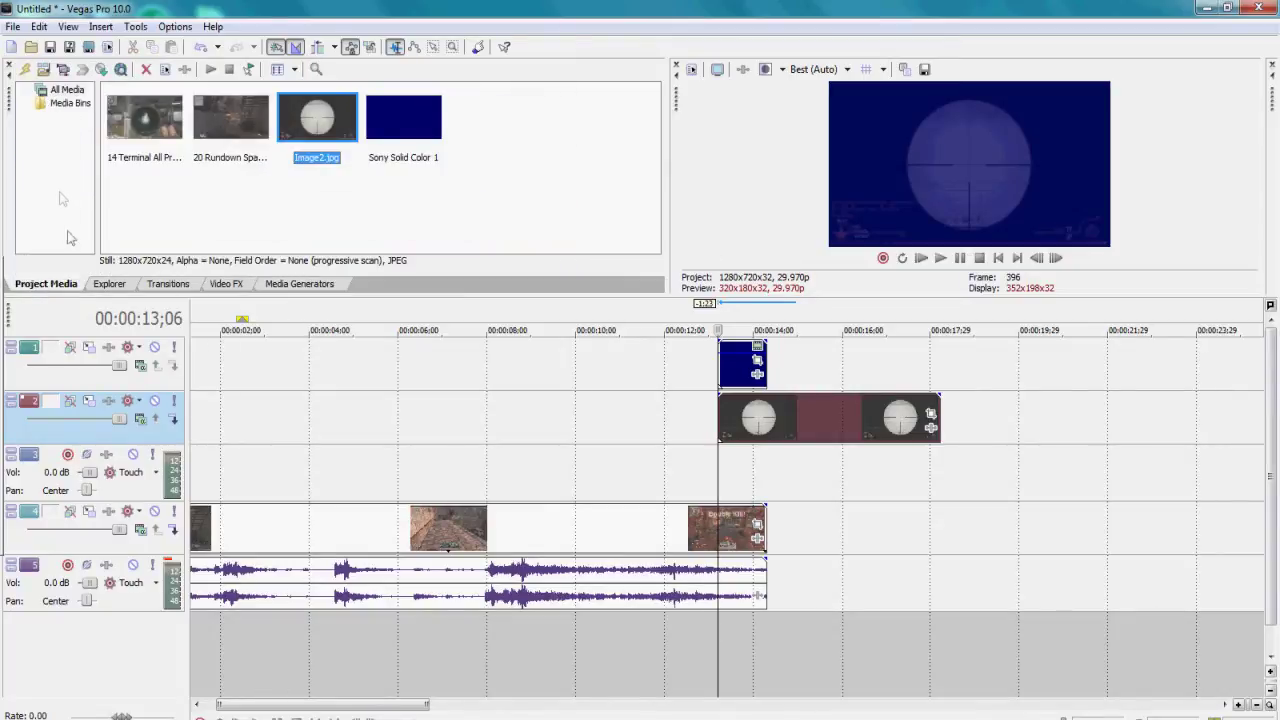
left_click(226, 284)
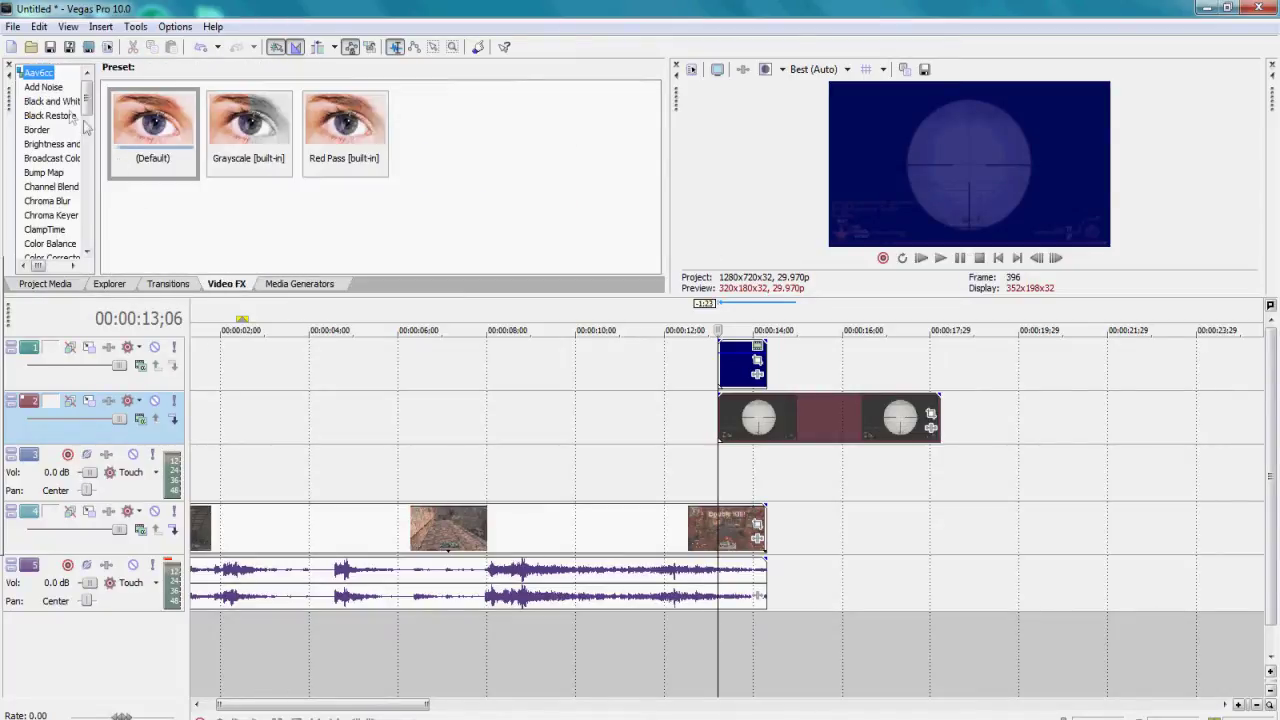
left_click_drag(90, 110, 88, 127)
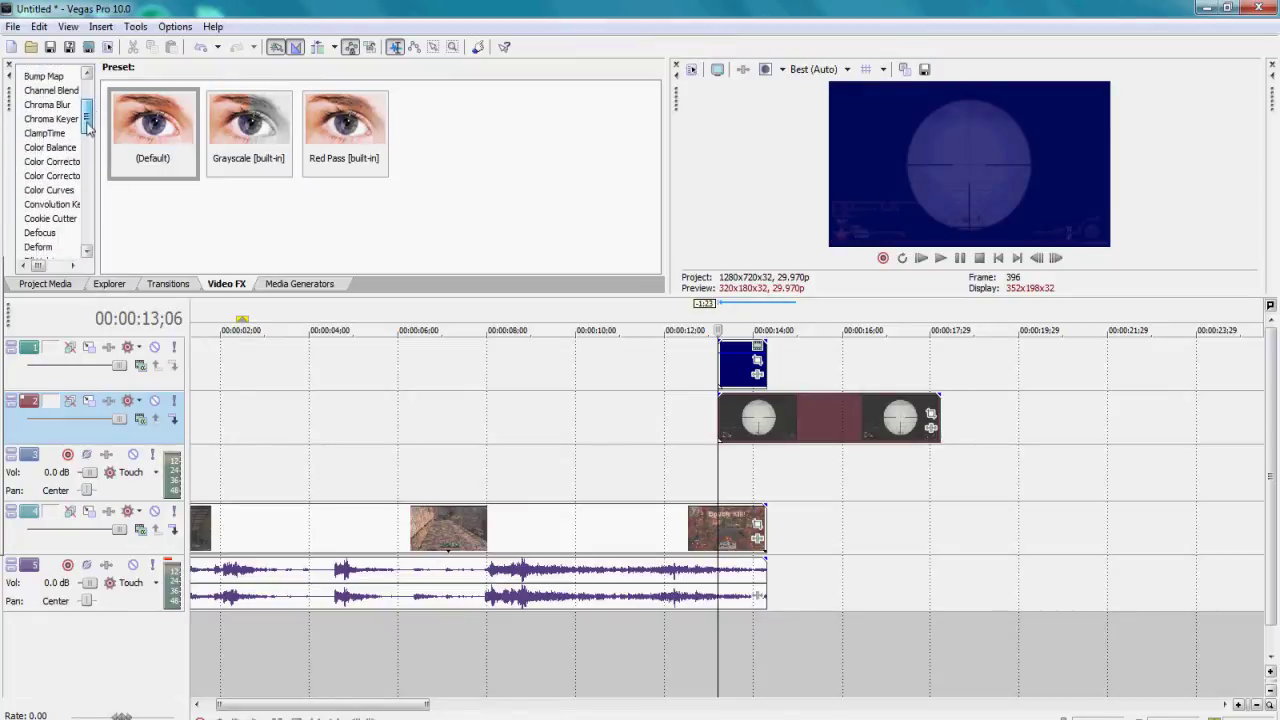
left_click(50, 218)
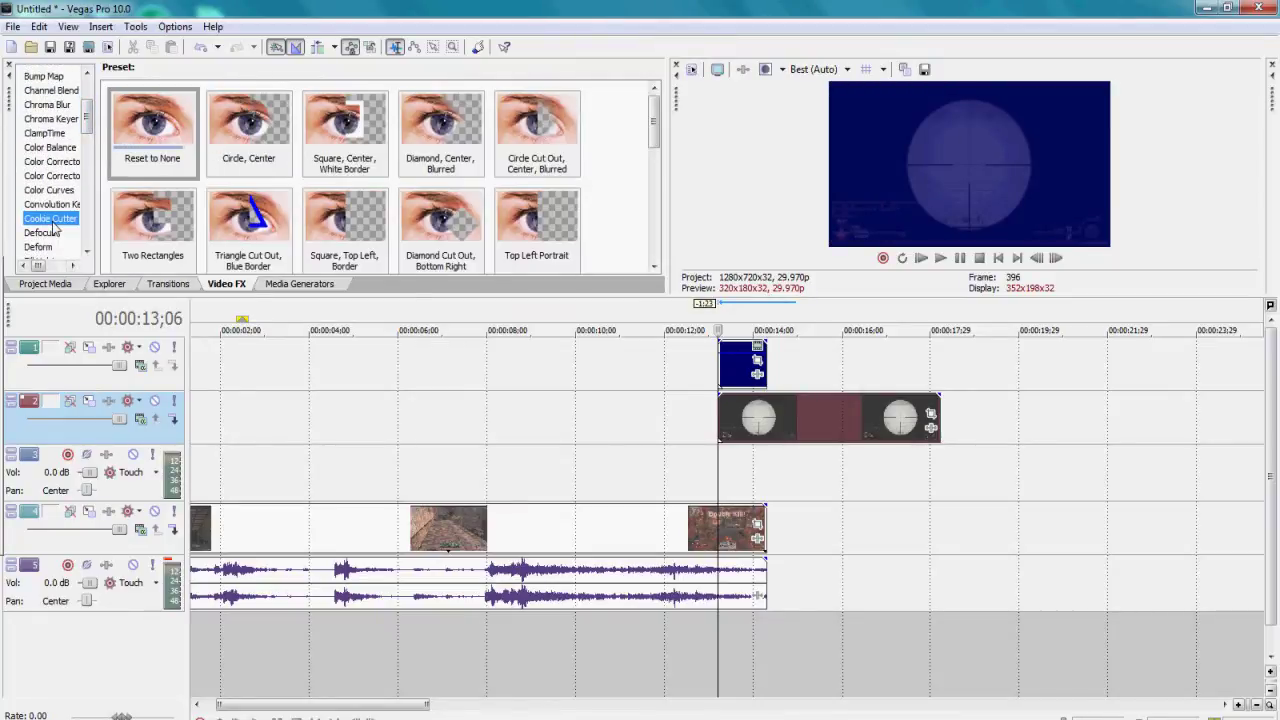
left_click_drag(650, 118, 648, 203)
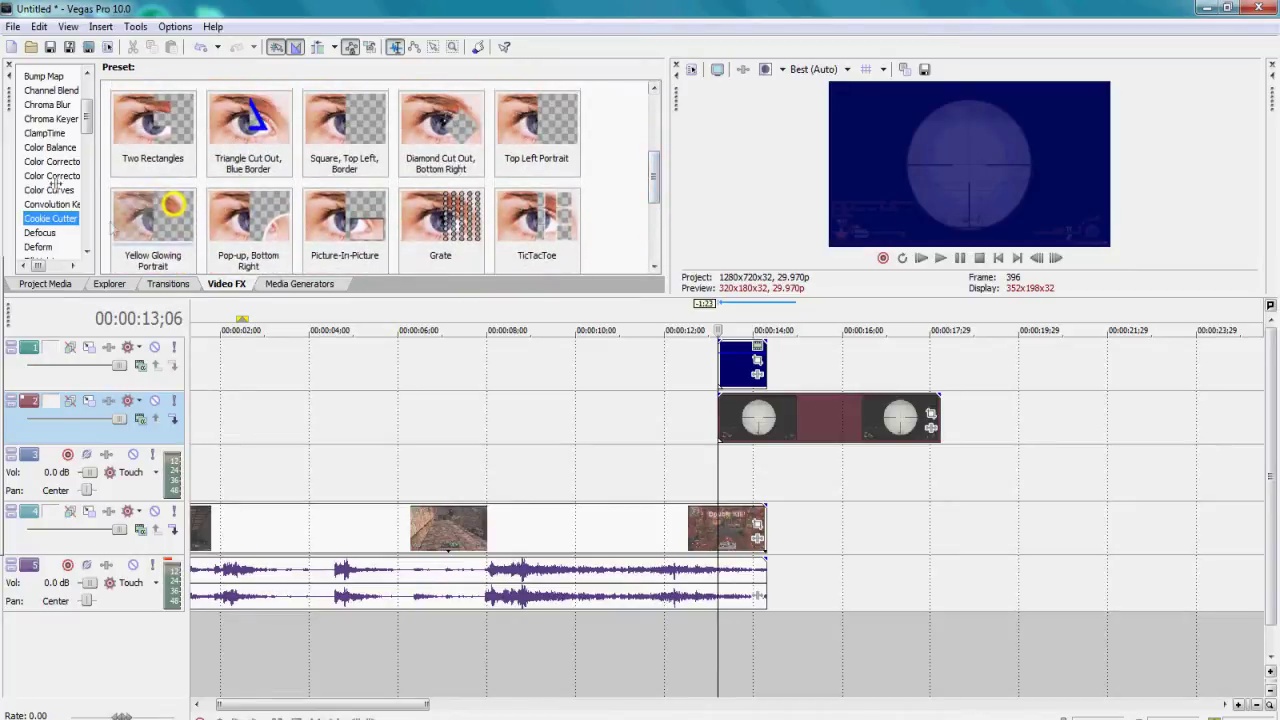
left_click(133, 228)
left_click_drag(133, 228, 740, 368)
Step: Fit the Cookie Cutter circle around the scope with center 0.500, 0.496, size 0.210 and a white 0.02 border
left_click_drag(350, 268, 307, 292)
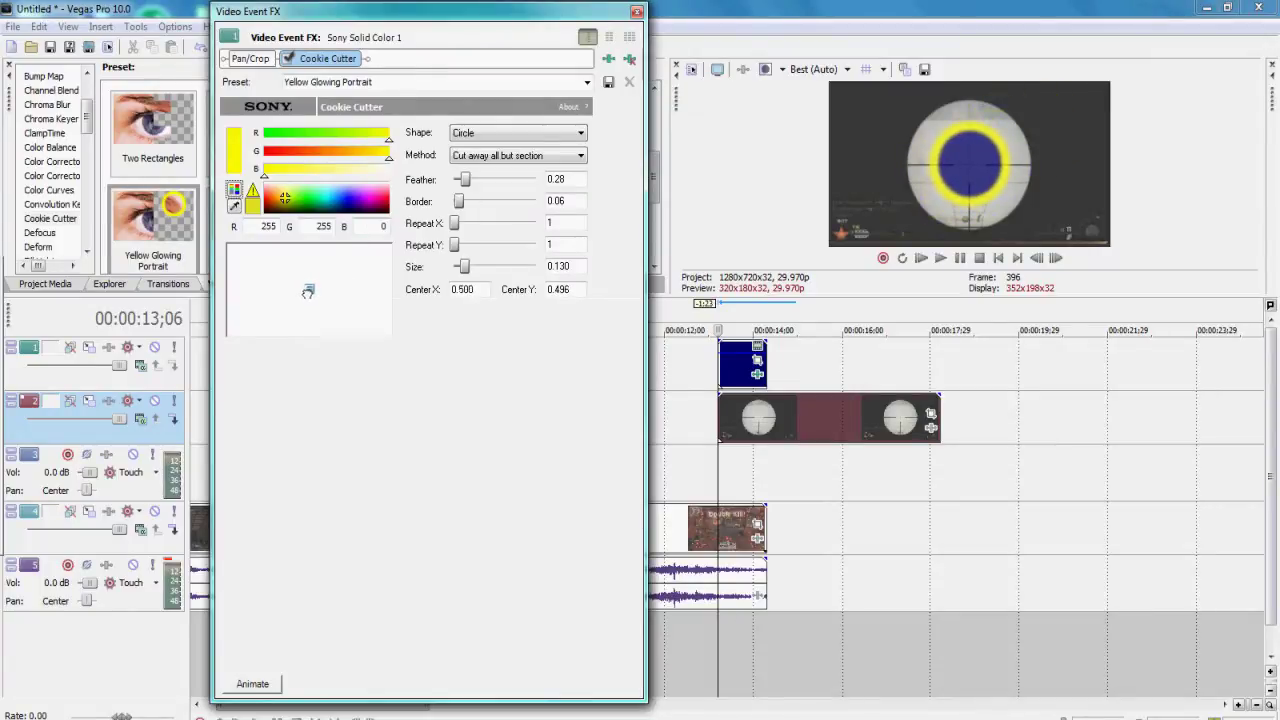
left_click_drag(466, 266, 475, 267)
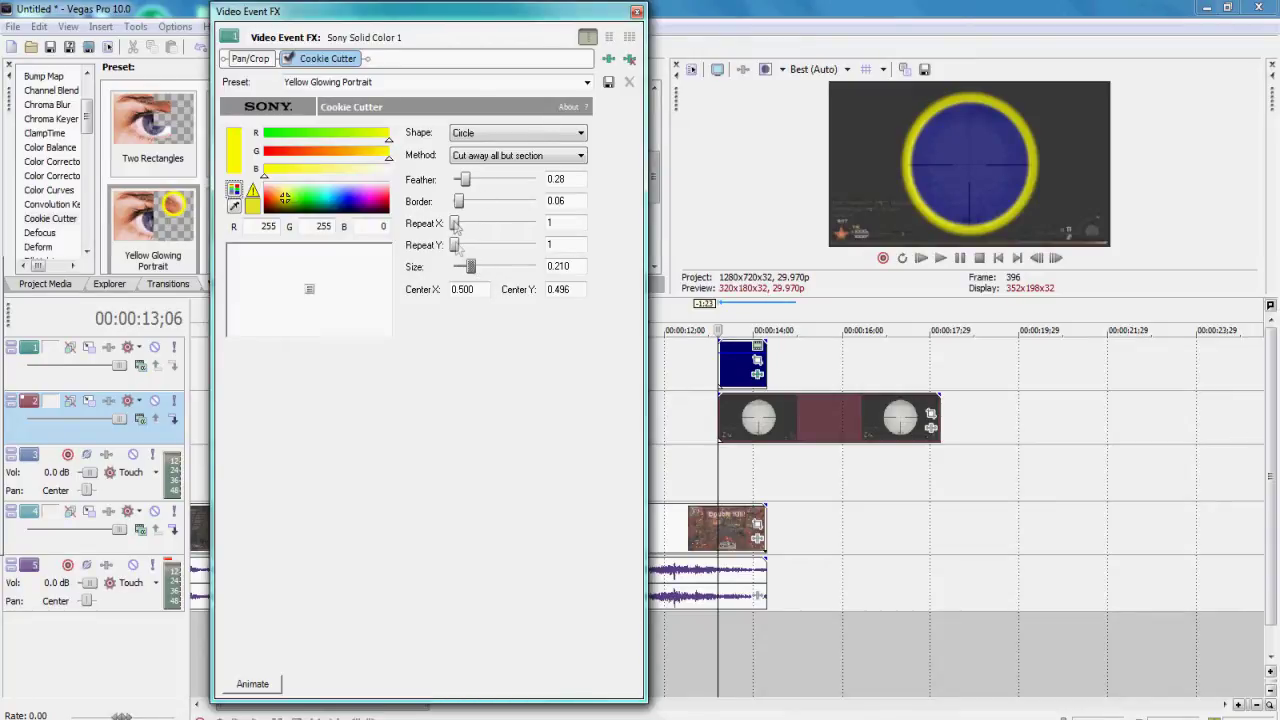
left_click_drag(462, 207, 461, 209)
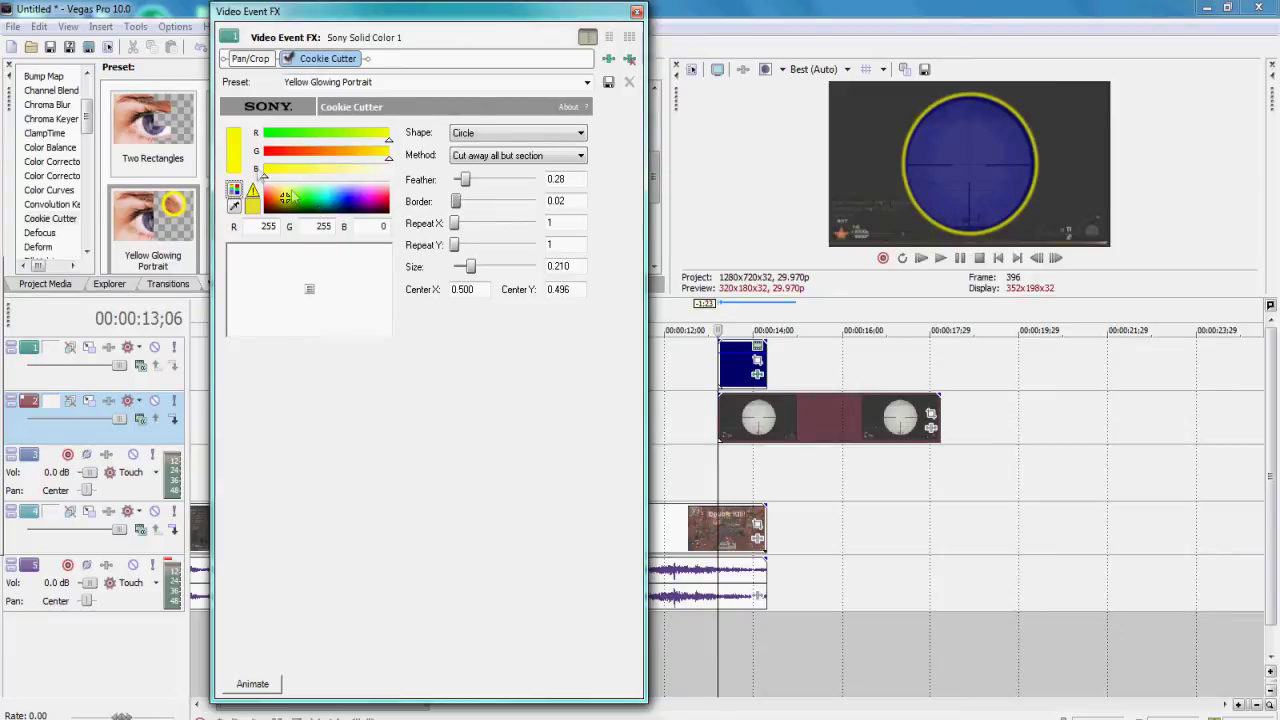
left_click_drag(285, 203, 279, 190)
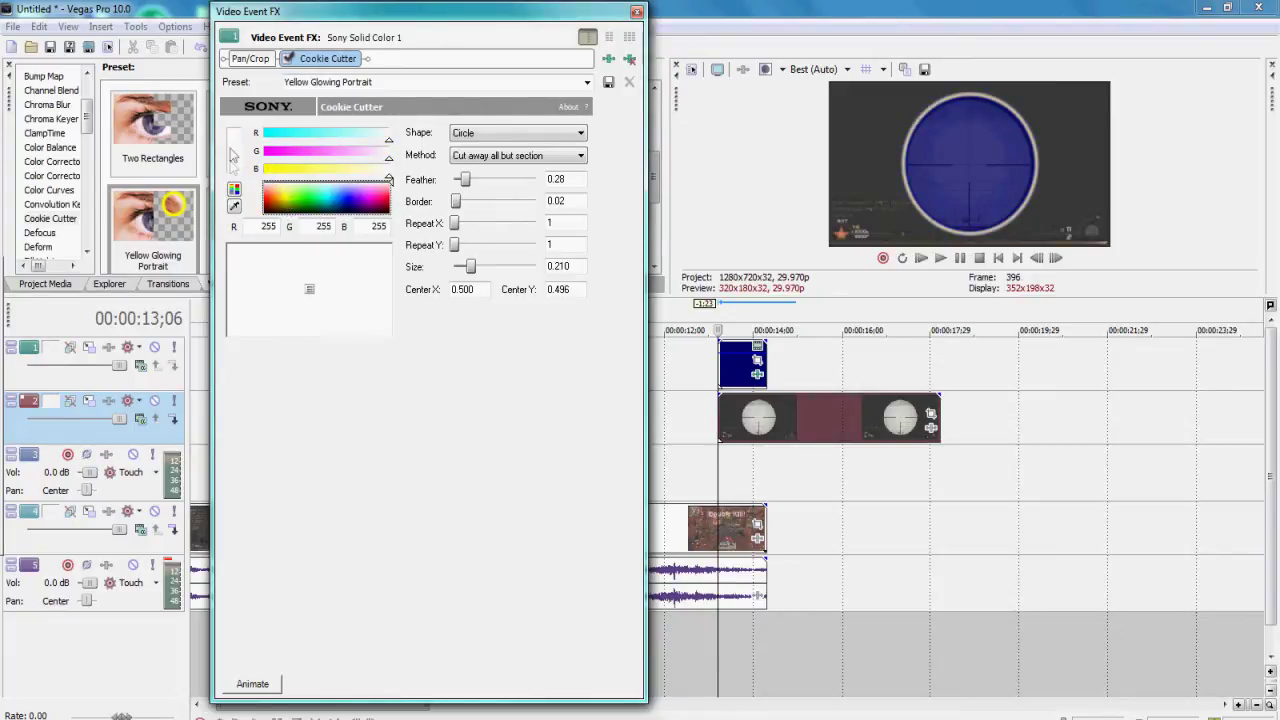
Step: Compare the Cookie Cutter's two cutting methods and set it to Cut away section
left_click(491, 156)
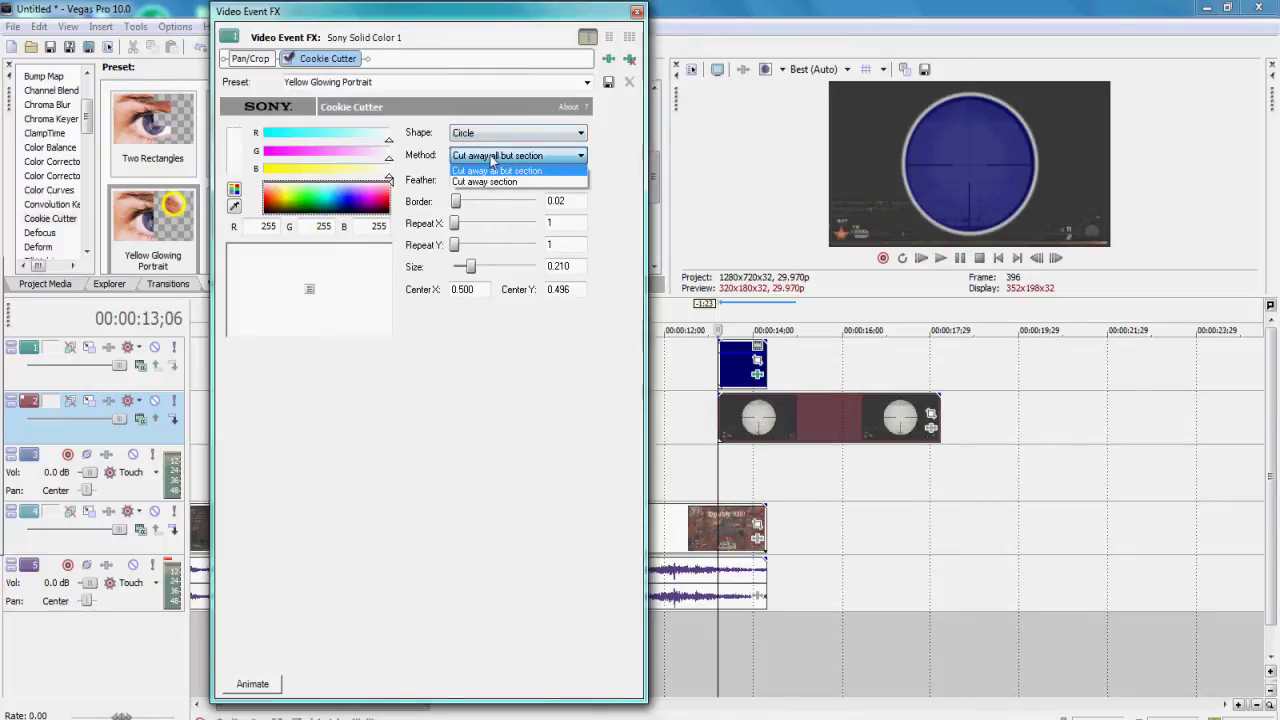
left_click(490, 188)
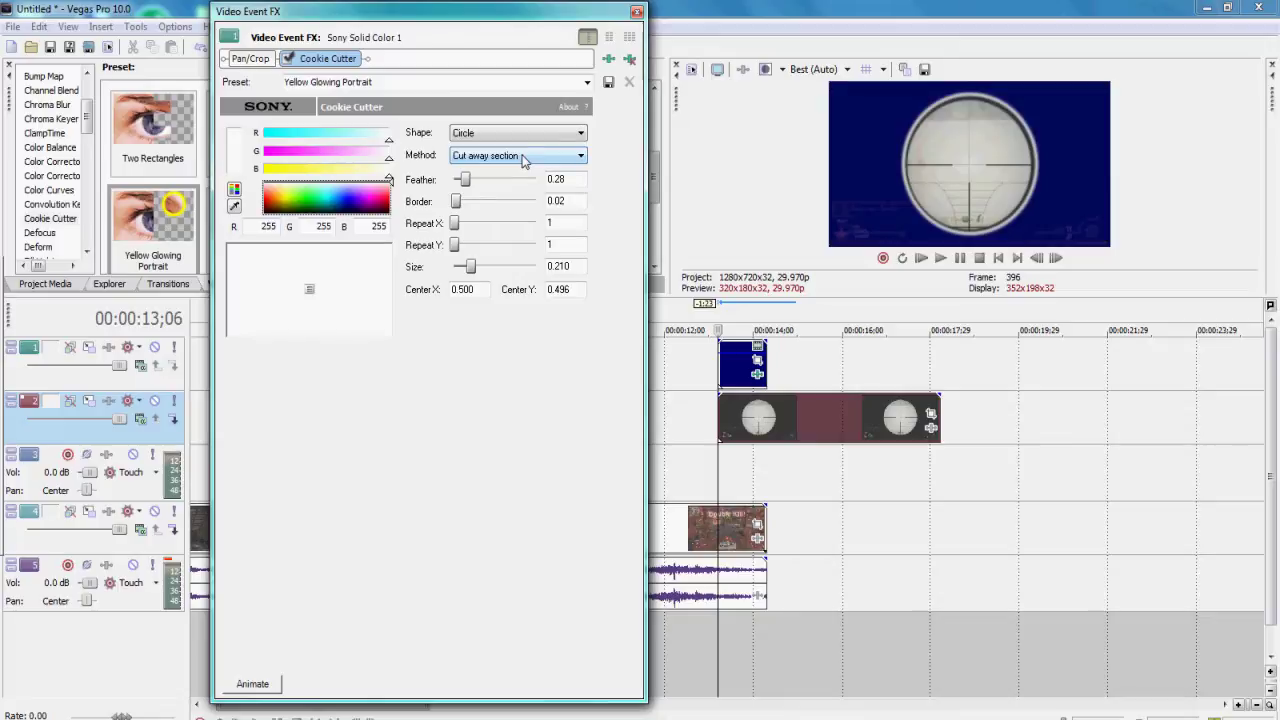
left_click(522, 156)
left_click(525, 180)
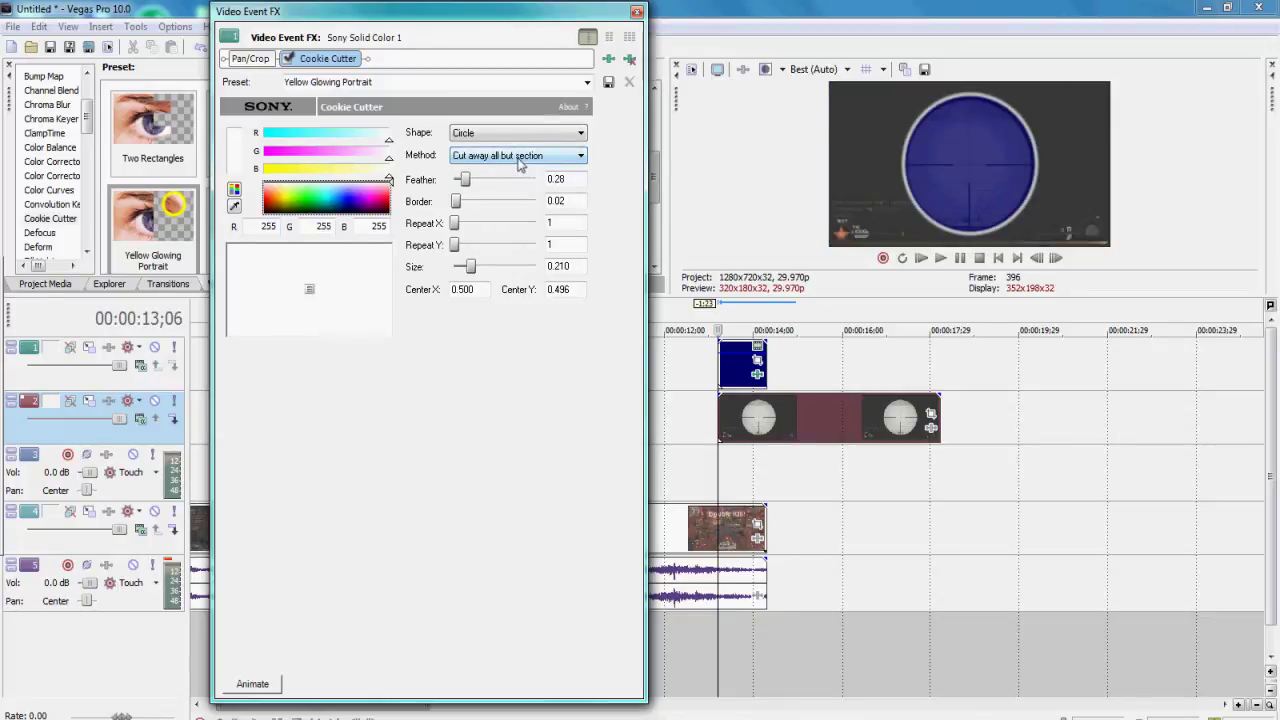
left_click(520, 156)
left_click(515, 188)
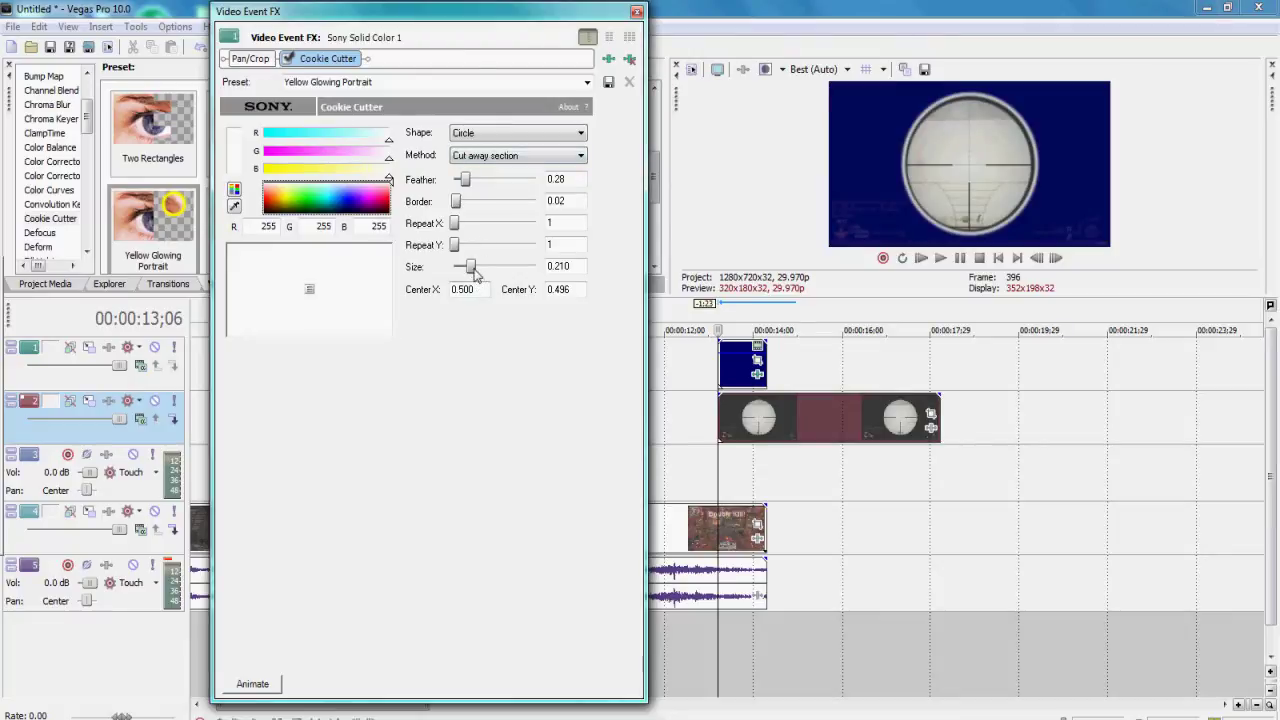
Step: Reduce the Cookie Cutter circle size to 0.190 and delete the scope reference clip from the second track
left_click_drag(476, 275, 474, 276)
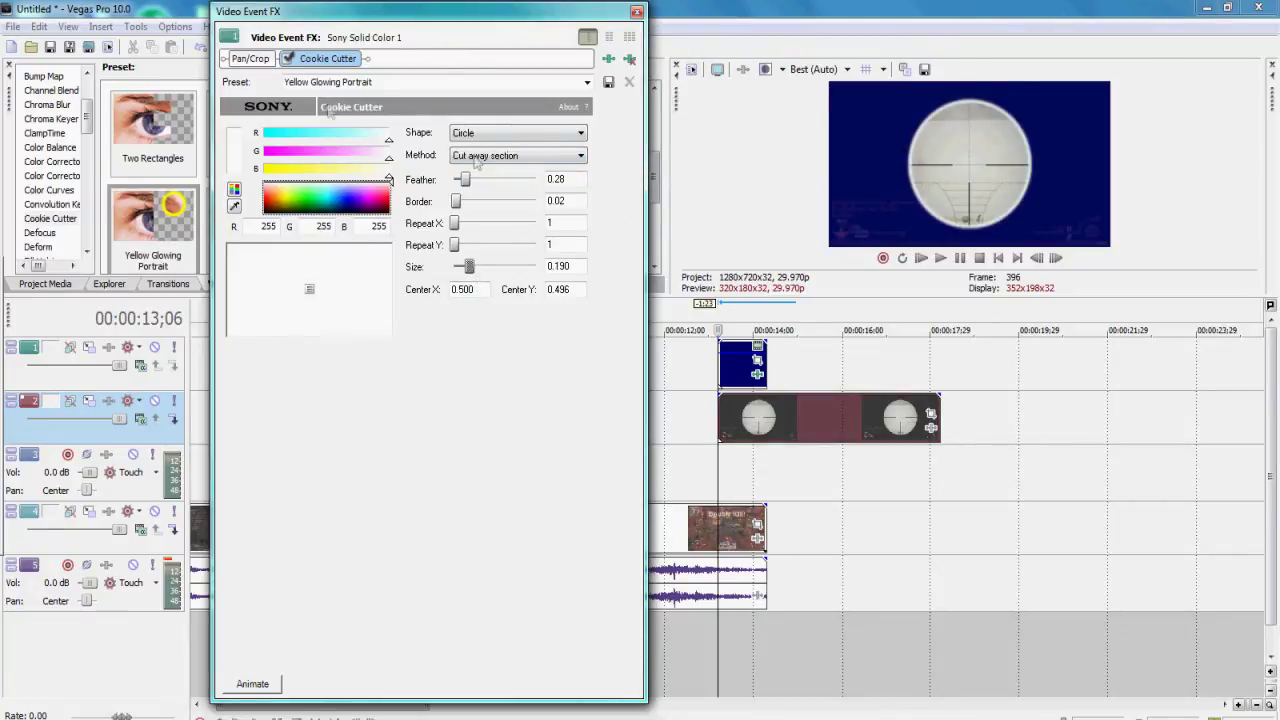
left_click(637, 11)
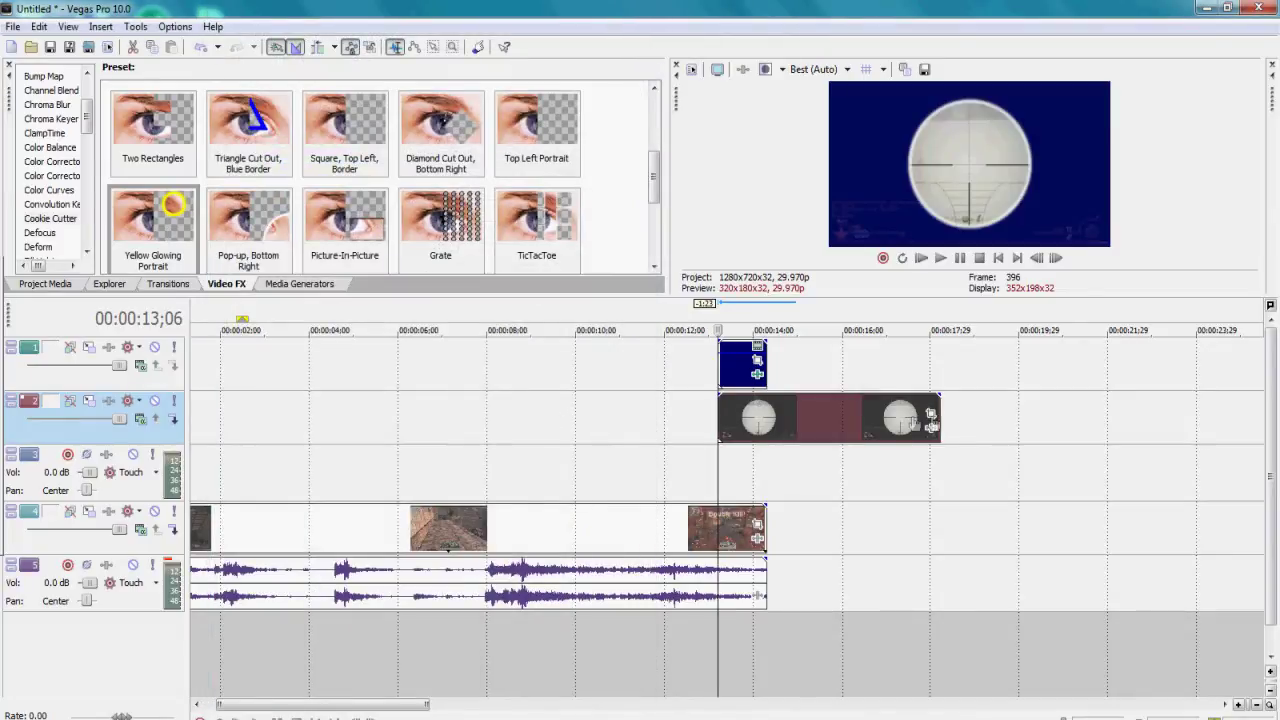
left_click(888, 432)
key("Delete")
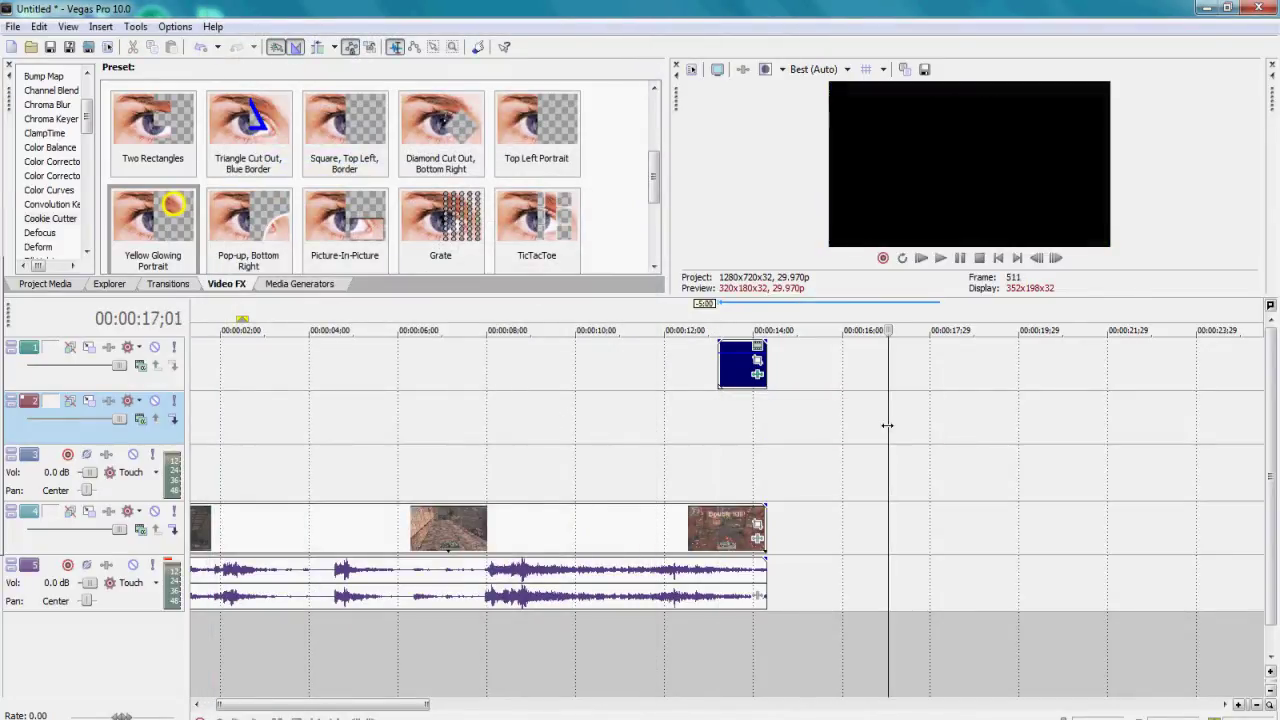
Step: Play the solid colour overlay over the gameplay from its start and return the playhead there
left_click(718, 325)
left_click(940, 258)
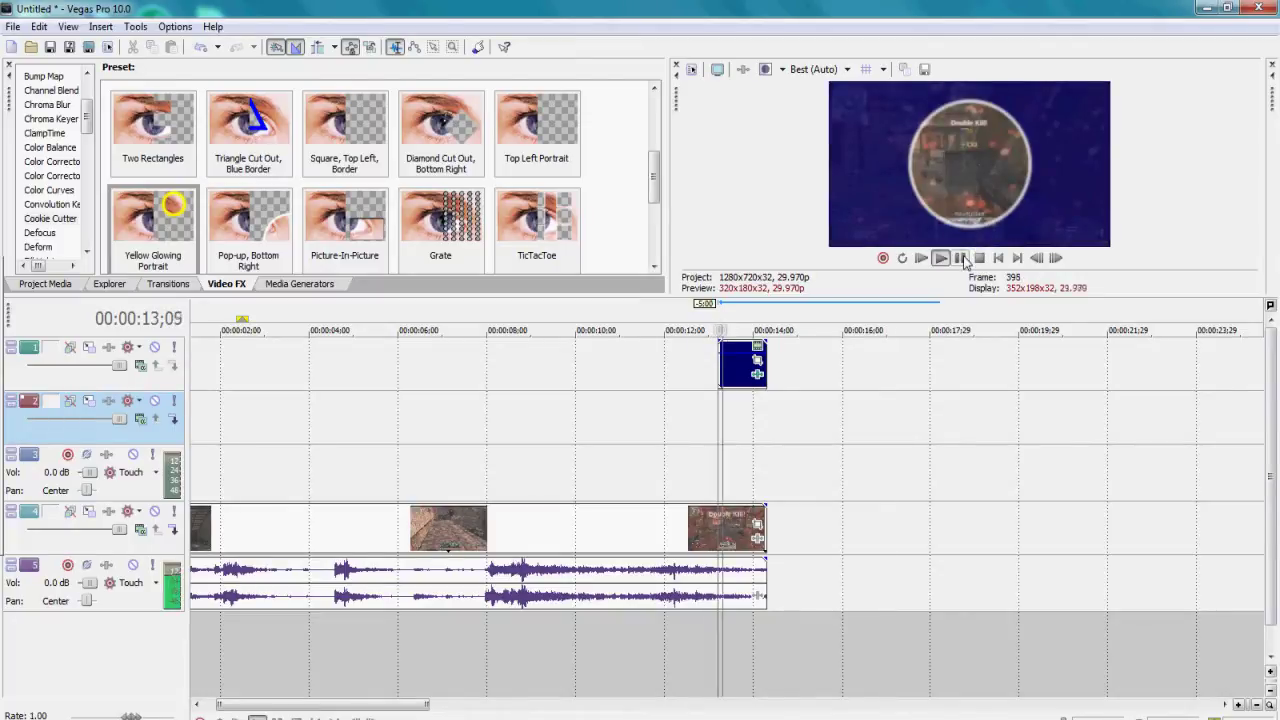
left_click(961, 258)
left_click(718, 329)
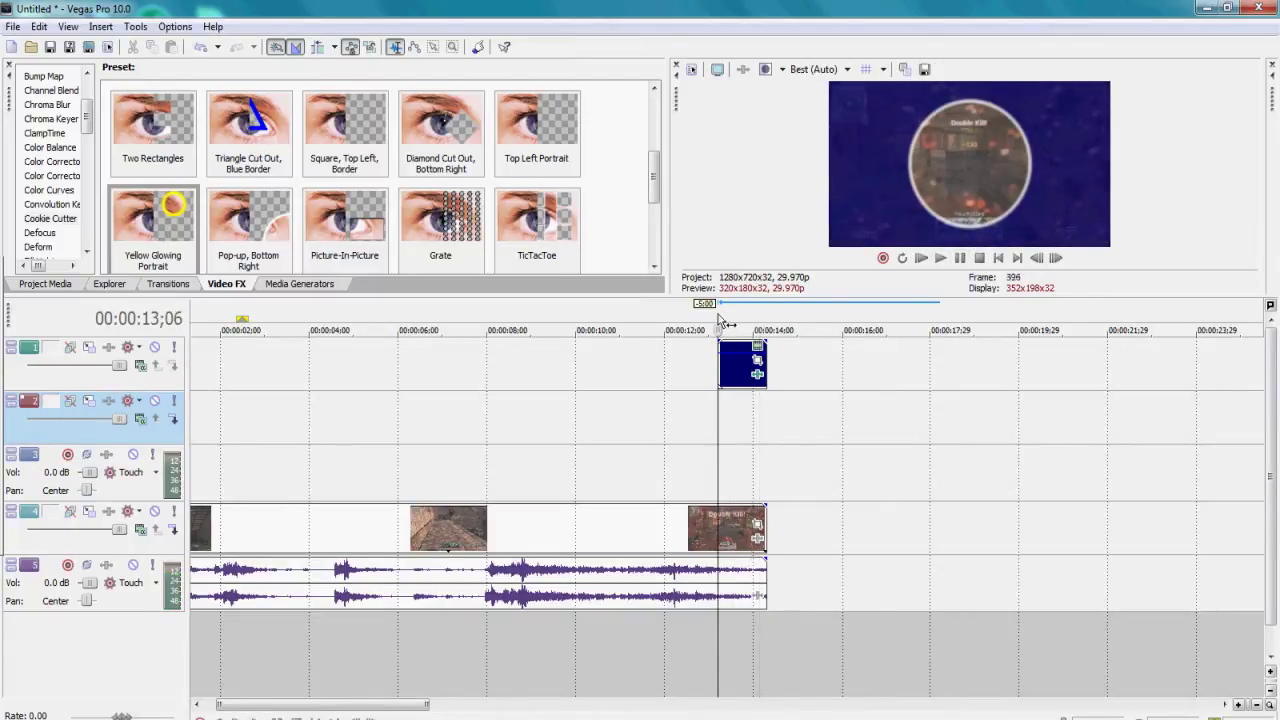
Step: Stretch a fade-in across the whole solid colour clip and play it back
left_click_drag(719, 341, 764, 340)
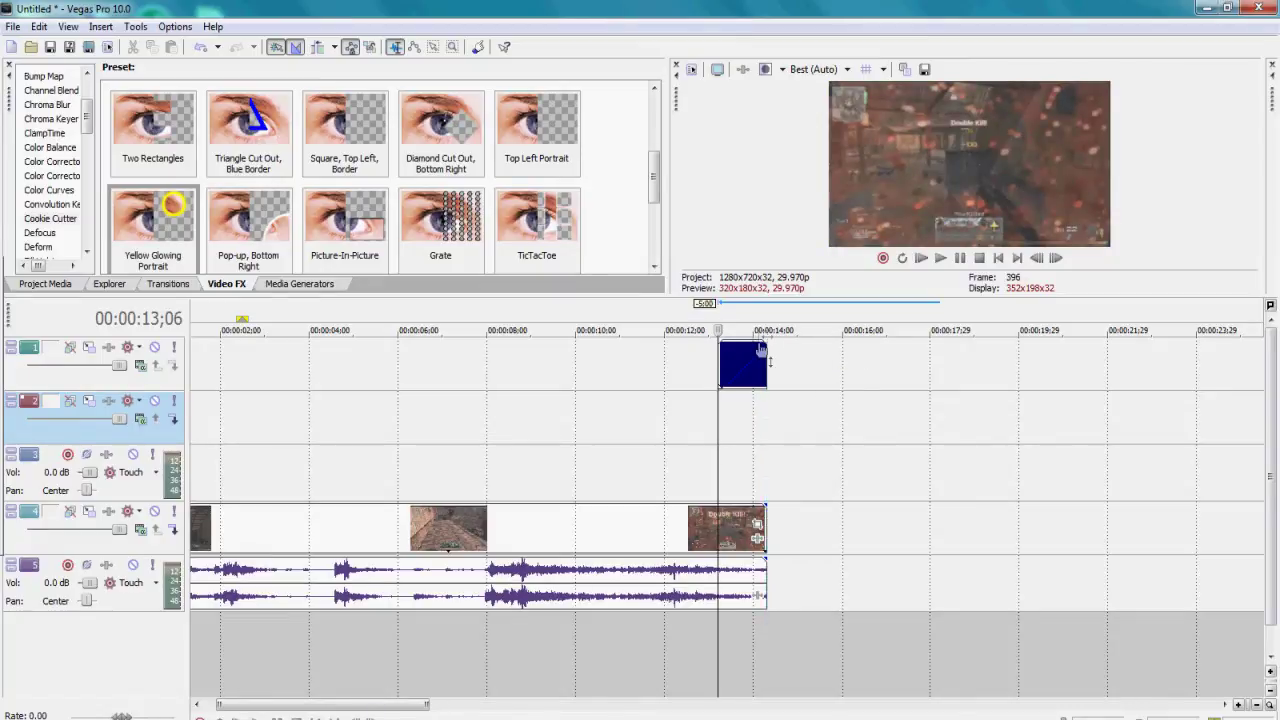
left_click(940, 258)
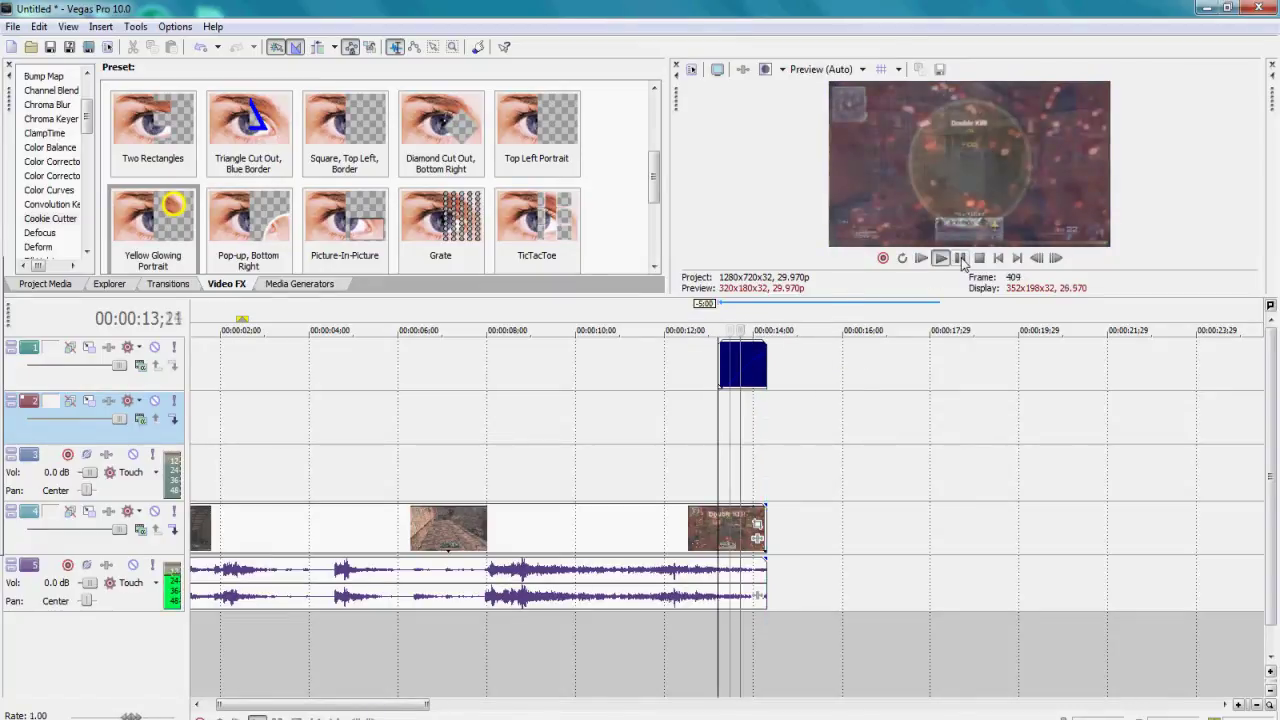
Step: Apply the Clock Wipe transition with the Clockwise, Blend In preset to the solid colour clip's fade-in
left_click(168, 284)
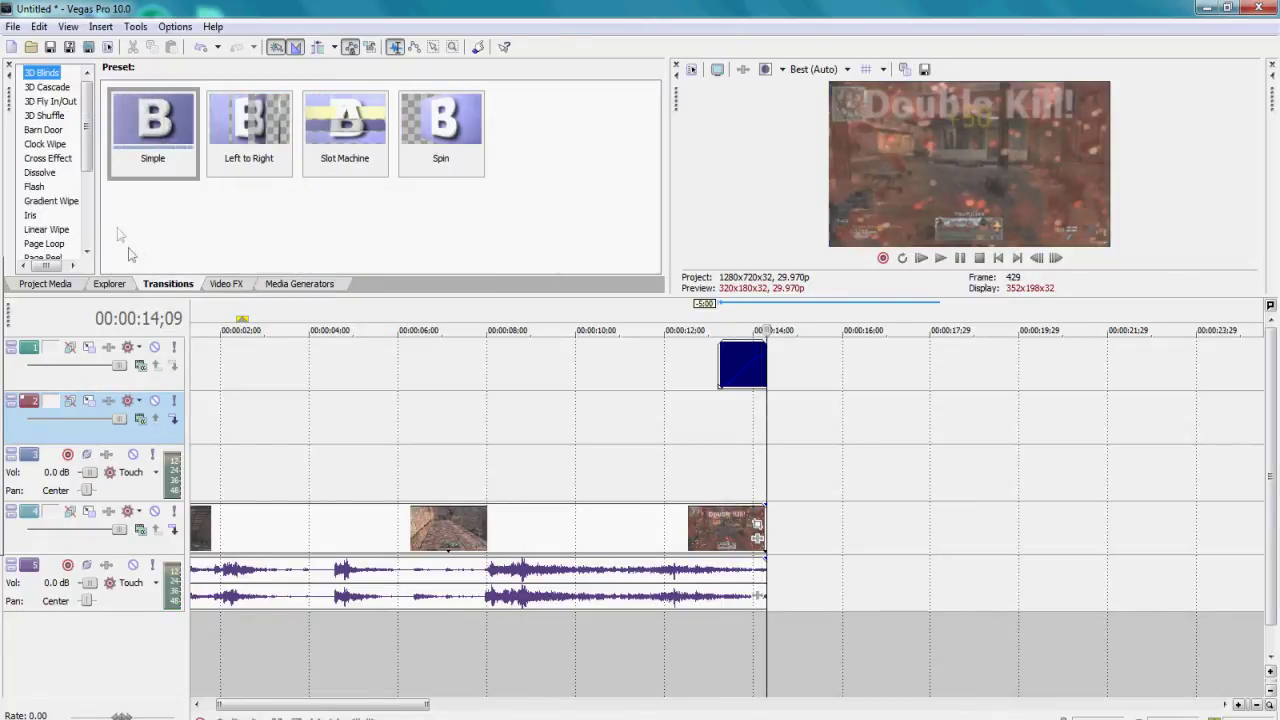
left_click_drag(88, 155, 88, 163)
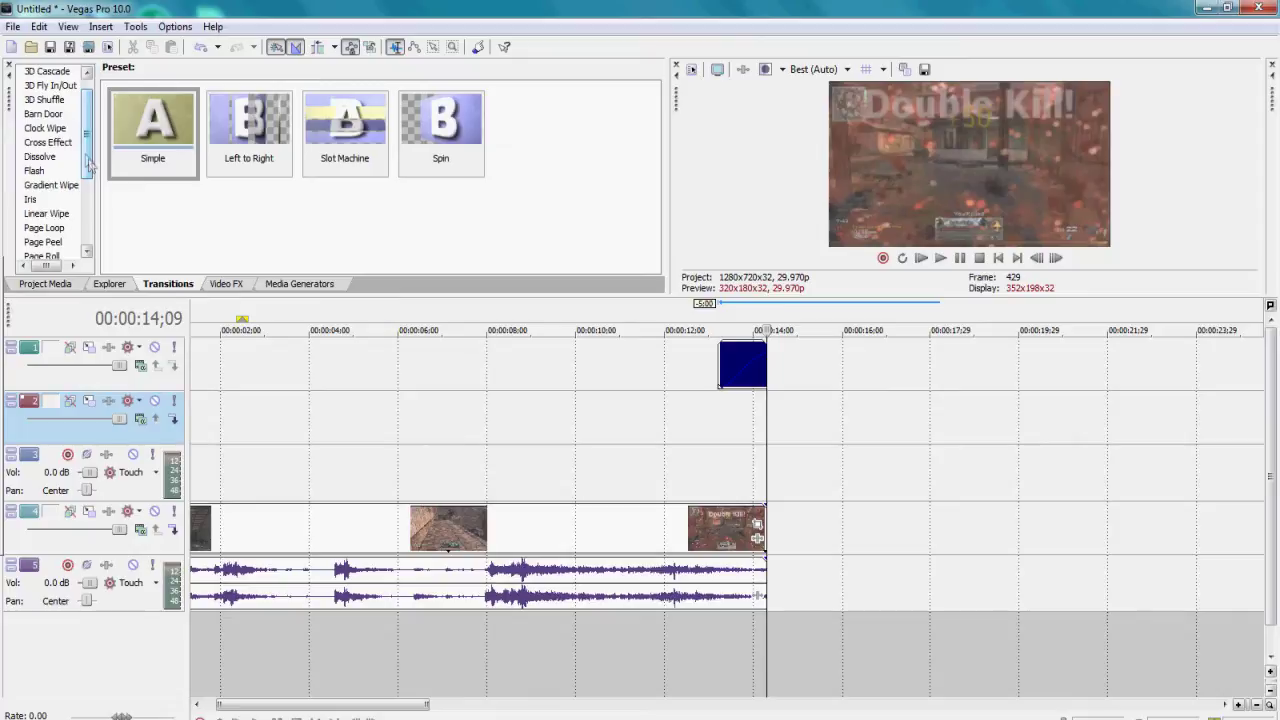
left_click(52, 128)
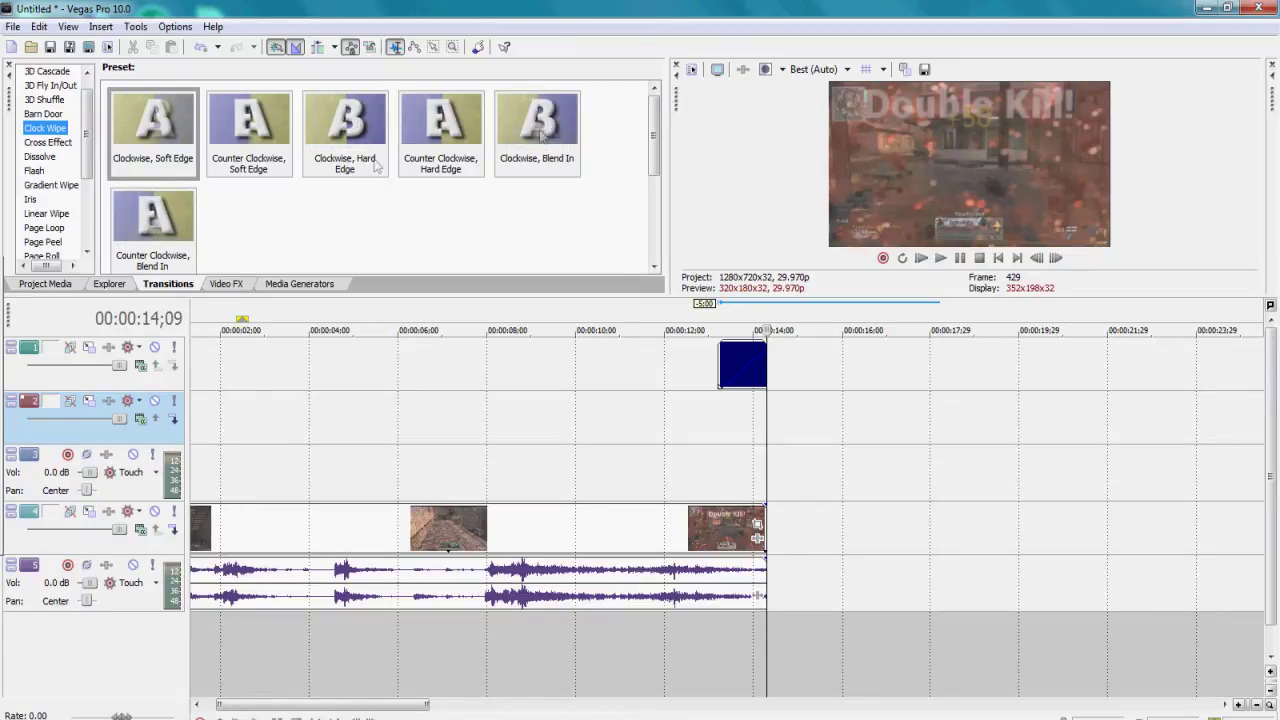
left_click_drag(537, 128, 730, 360)
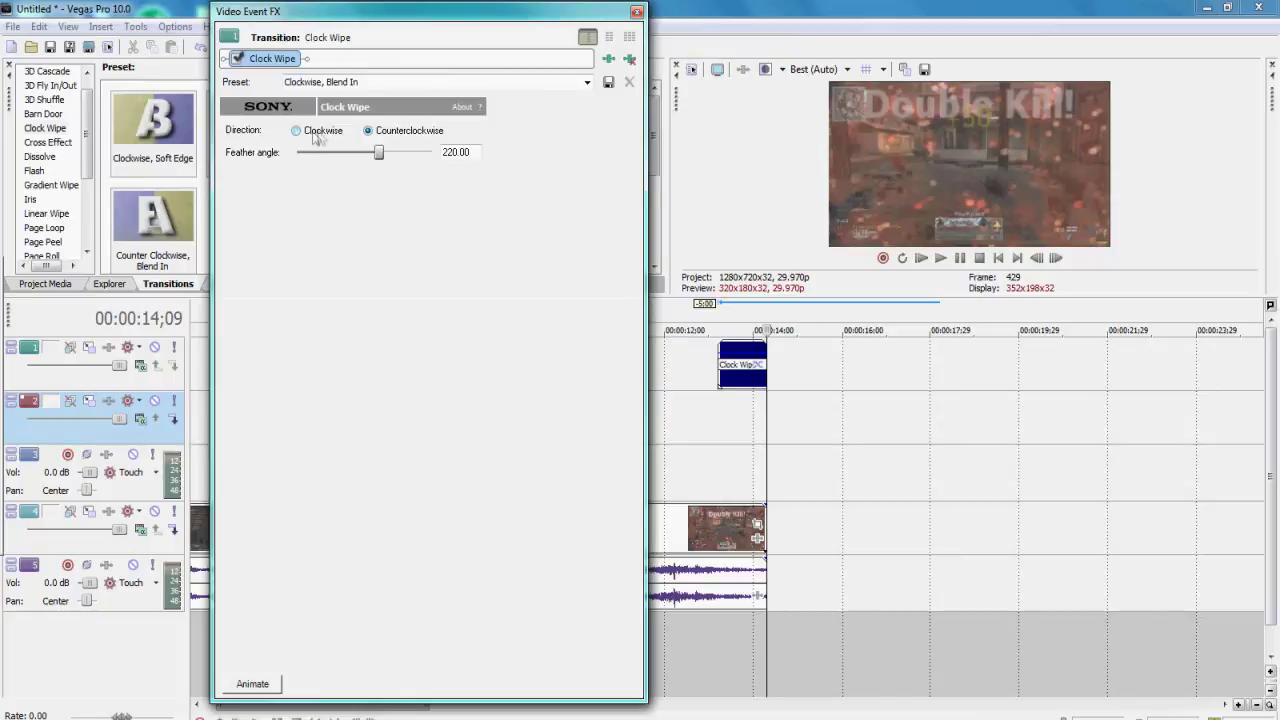
left_click(636, 12)
Step: Play the Clock Wipe from the solid colour clip's start and examine its last frames one by one
left_click(722, 320)
key("space")
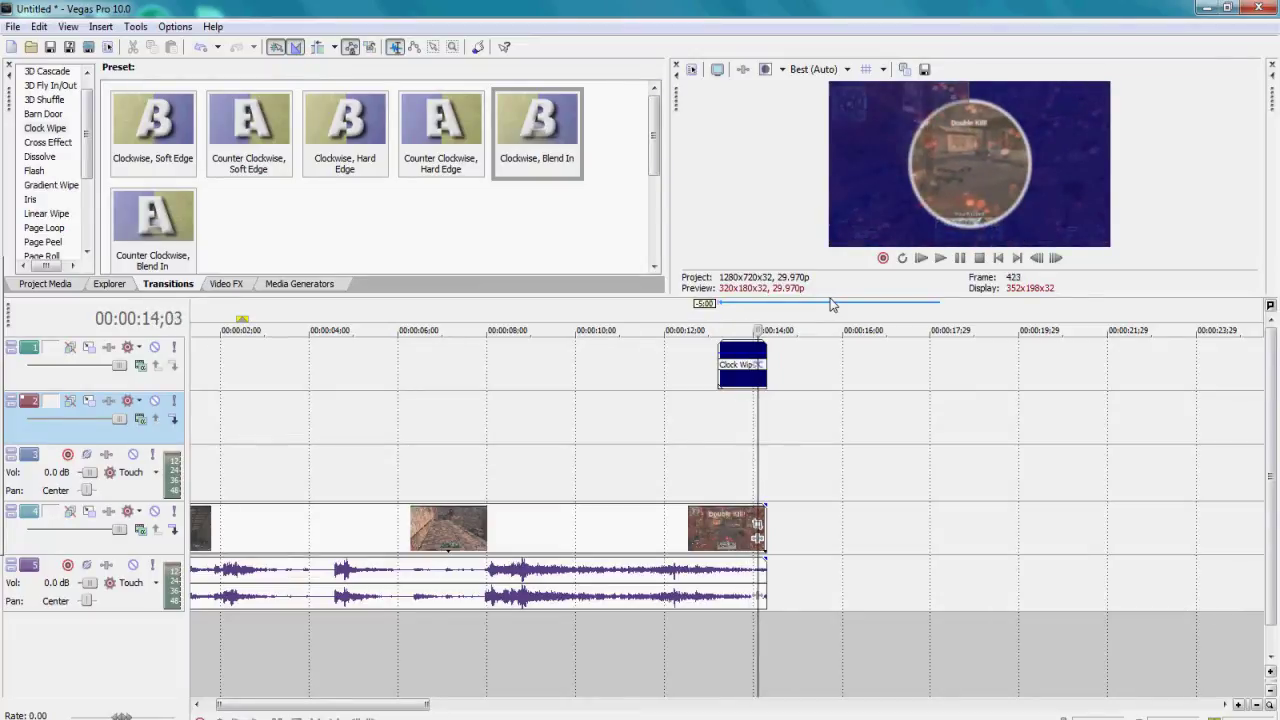
key("Left")
key("Left")
key("Left")
key("Left")
key("Left")
key("Left")
key("Left")
key("Left")
key("Left")
key("Left")
key("Left")
key("Left")
key("Left")
key("Left")
key("Left")
key("Left")
key("Left")
key("Left")
key("Left")
key("Left")
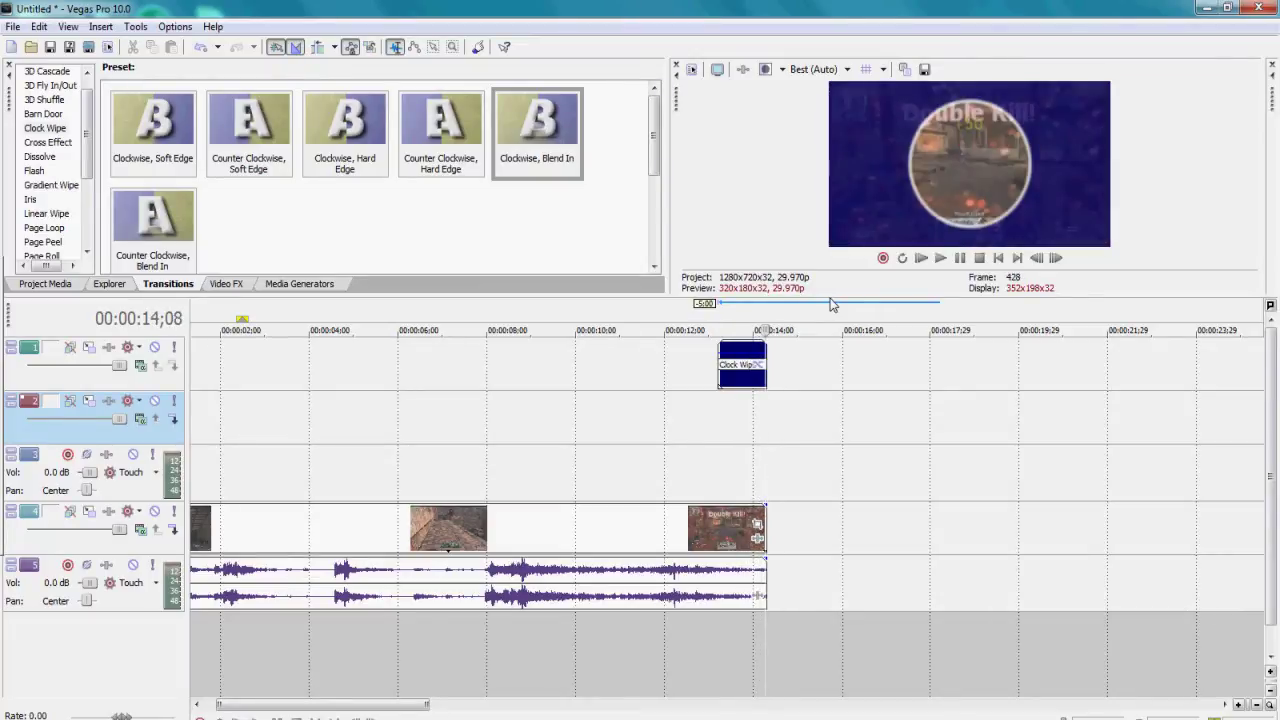
key("Right")
key("Right")
key("Right")
key("Right")
key("Right")
key("Right")
key("Right")
key("Right")
key("Right")
key("Right")
key("Right")
key("Right")
key("Right")
key("Right")
key("Right")
key("Right")
key("Right")
key("Right")
key("Right")
key("Right")
key("Right")
key("Right")
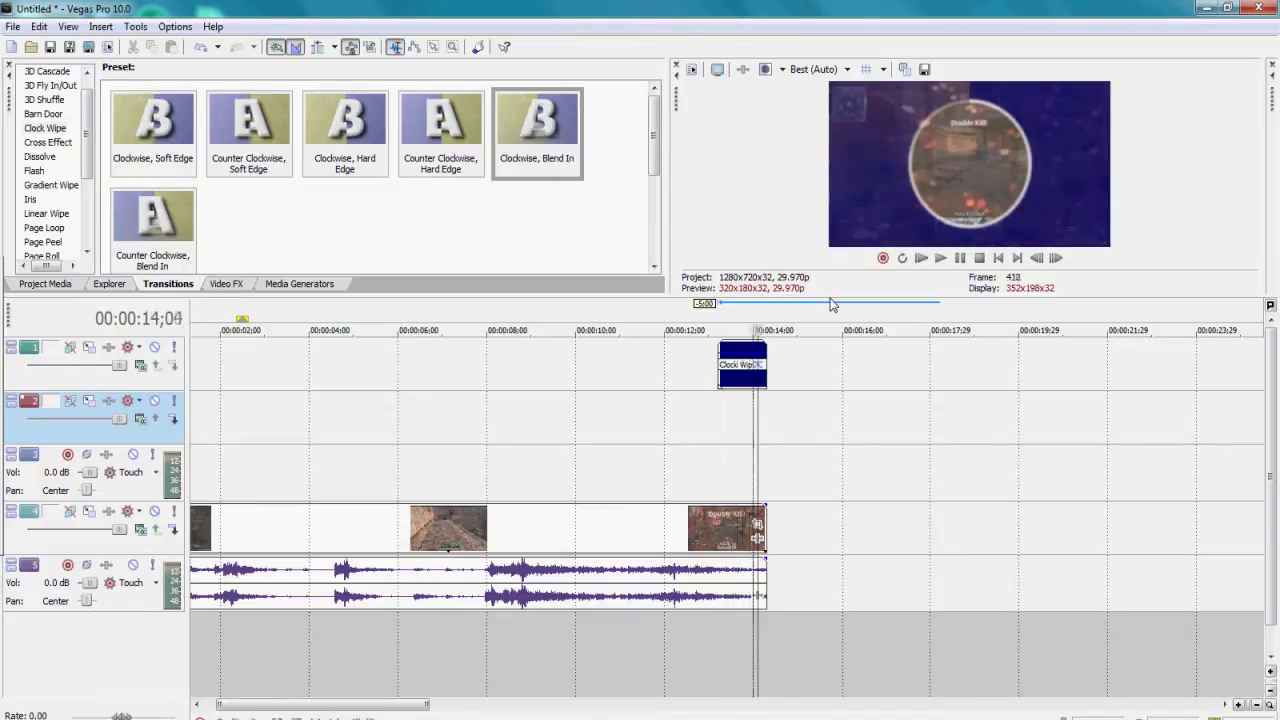
key("Left")
key("Left")
key("Left")
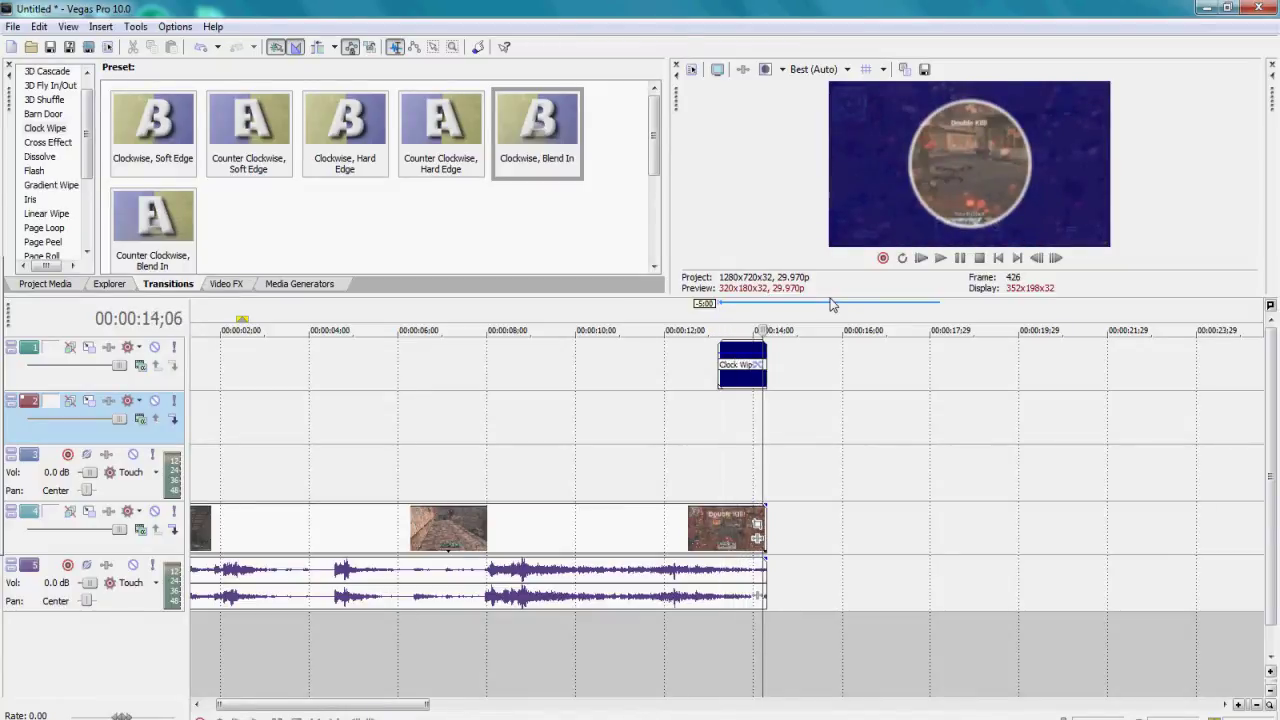
Step: Move the second gameplay clip back along the timeline so it starts exactly where the first clip ends
left_click(1257, 705)
left_click(1257, 705)
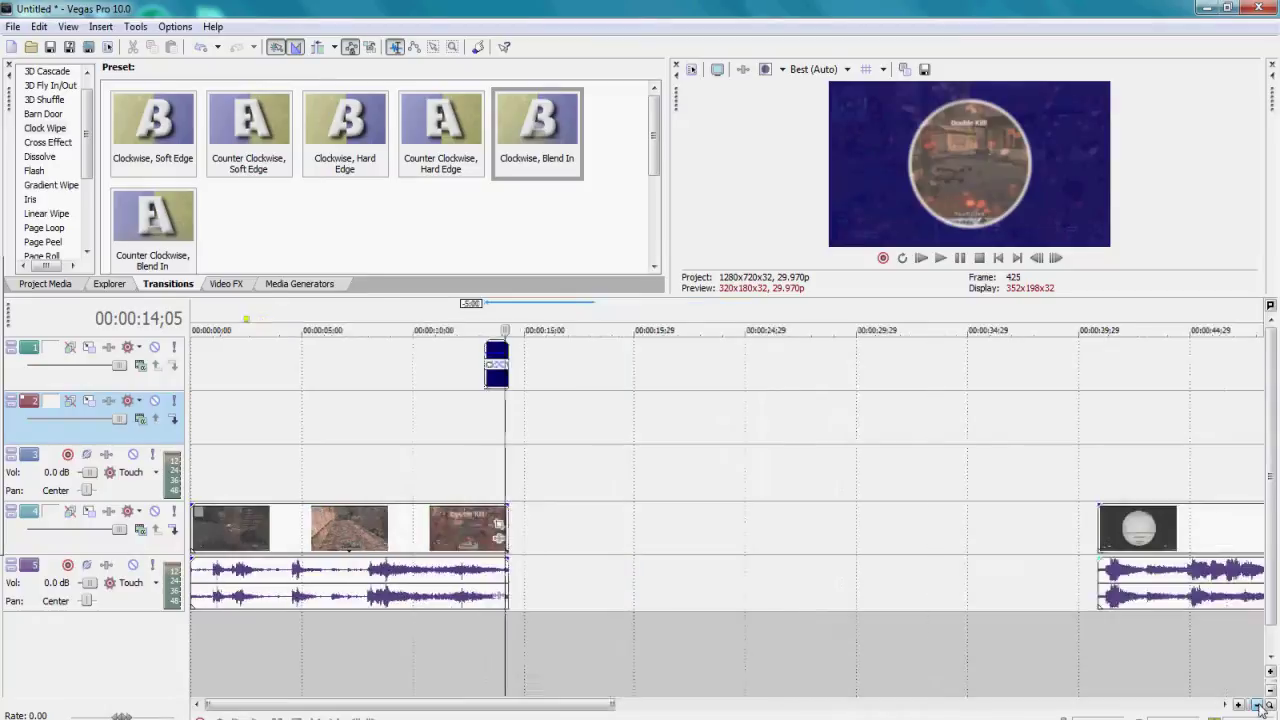
left_click(1257, 705)
left_click(1257, 705)
left_click_drag(800, 547, 603, 538)
left_click_drag(736, 541, 425, 535)
Step: Play the overlay up to the cut between the two gameplay clips and check the frames just before it
left_click(313, 321)
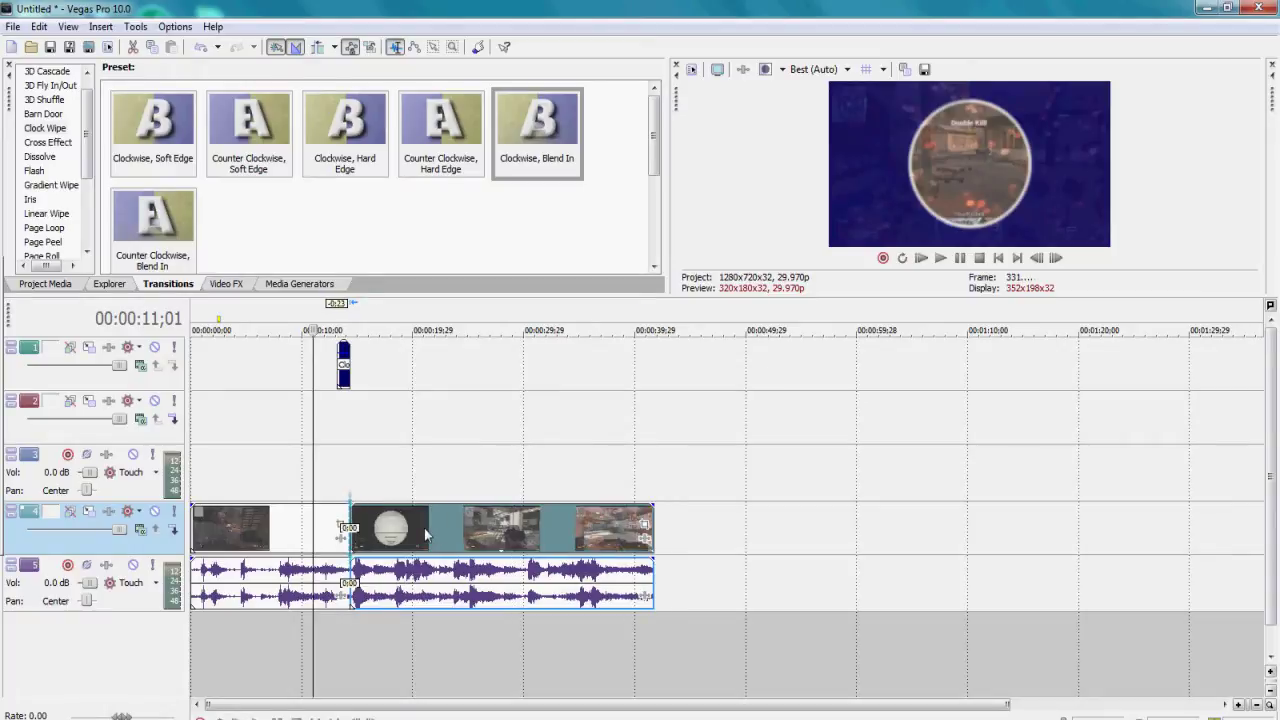
left_click(340, 321)
key("space")
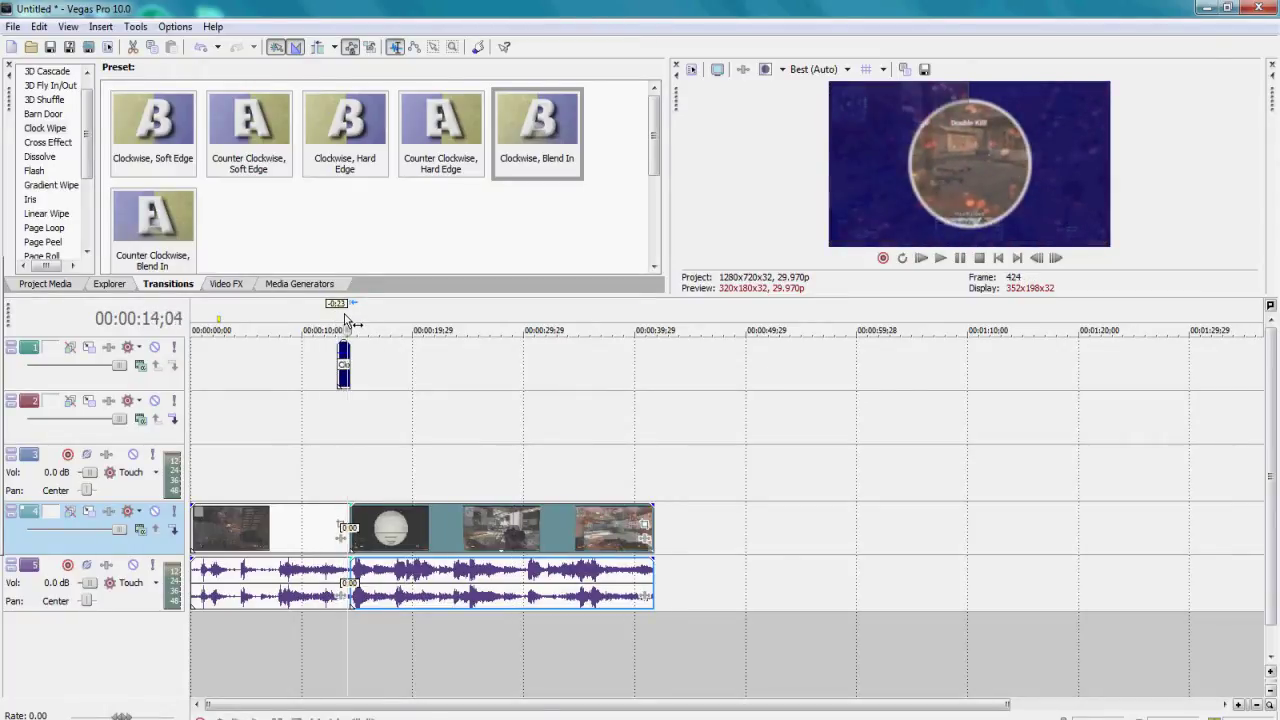
key("Left")
key("Left")
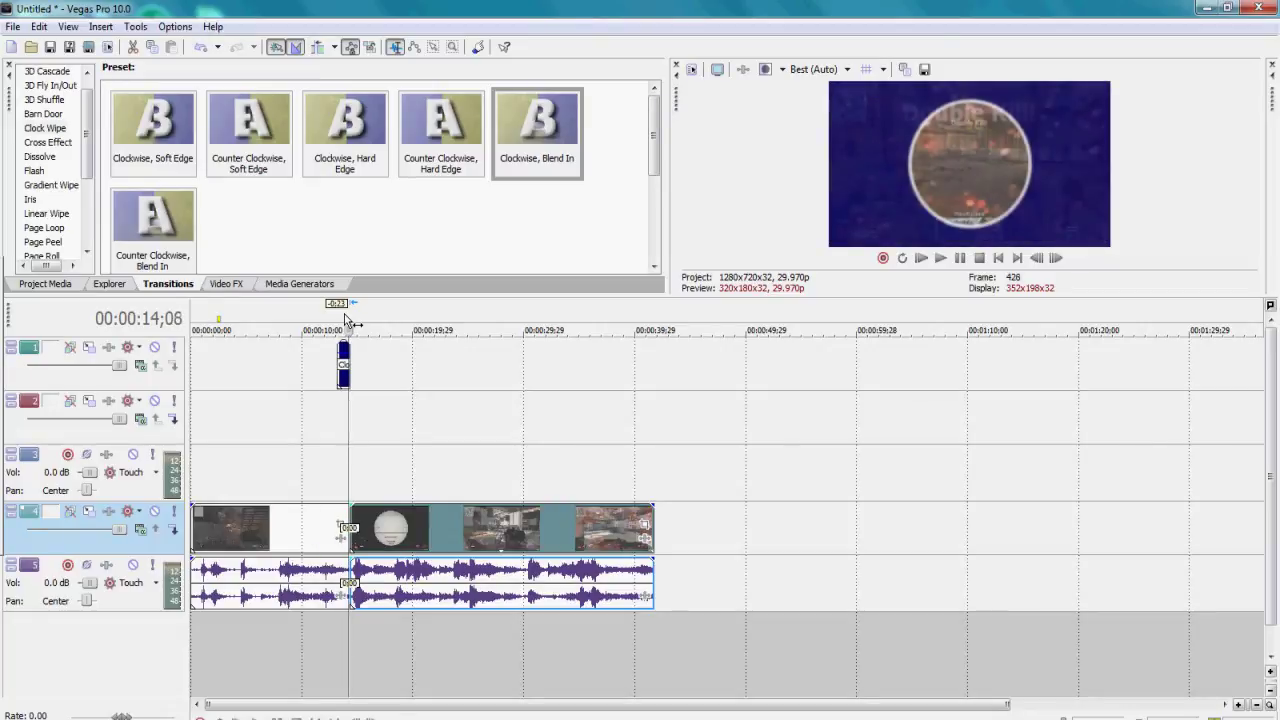
Step: Shift the solid colour clip 6 frames later so it overlaps the cut between the gameplay clips
left_click(1239, 706)
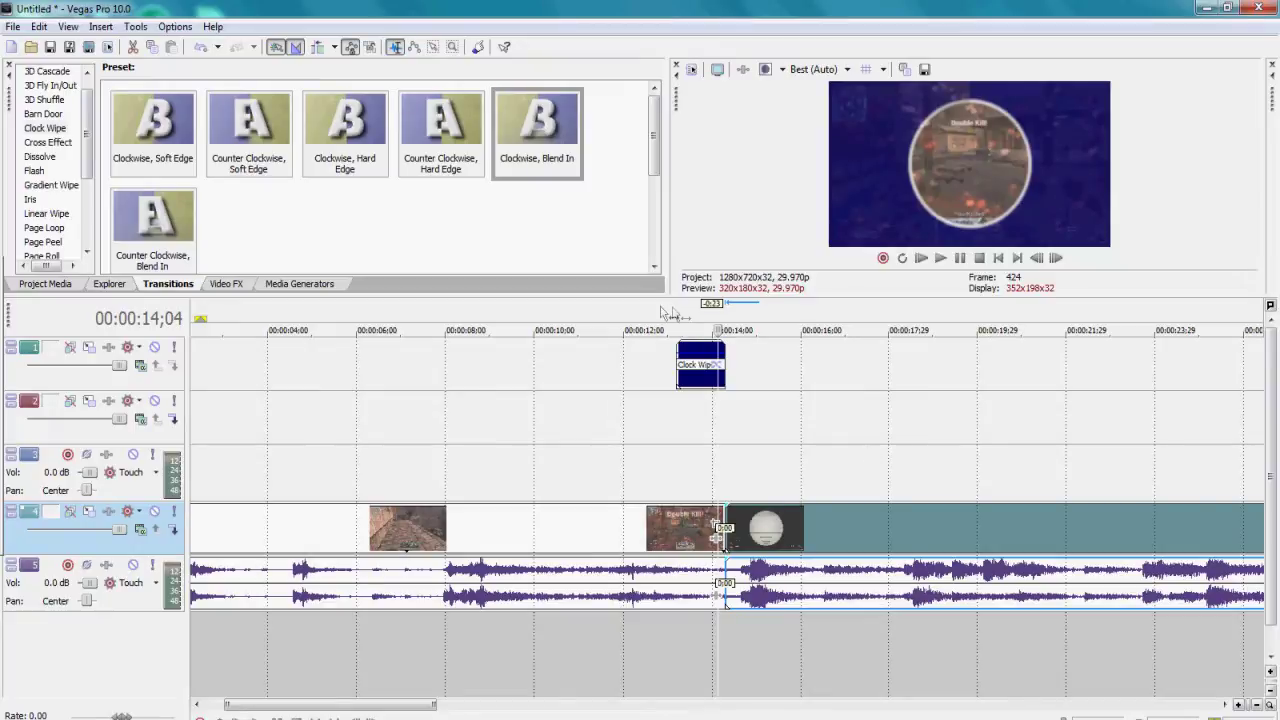
left_click(693, 362)
double_click(693, 362)
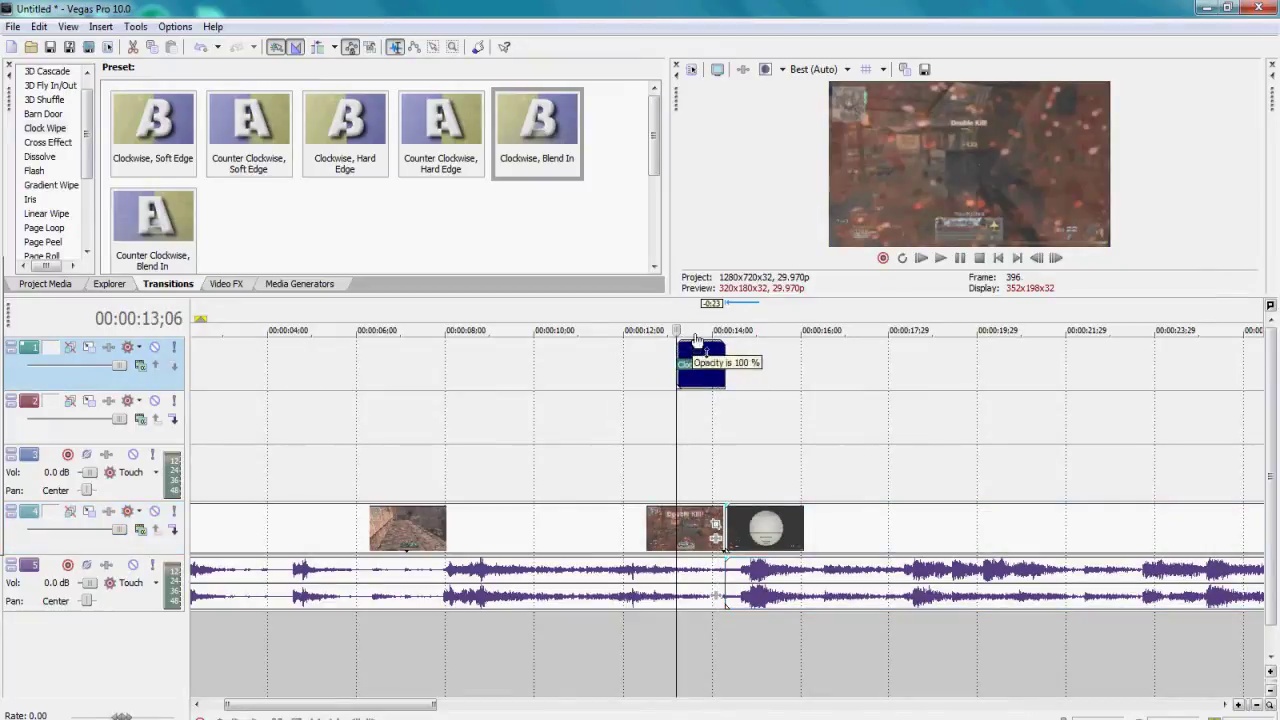
left_click_drag(697, 352, 705, 352)
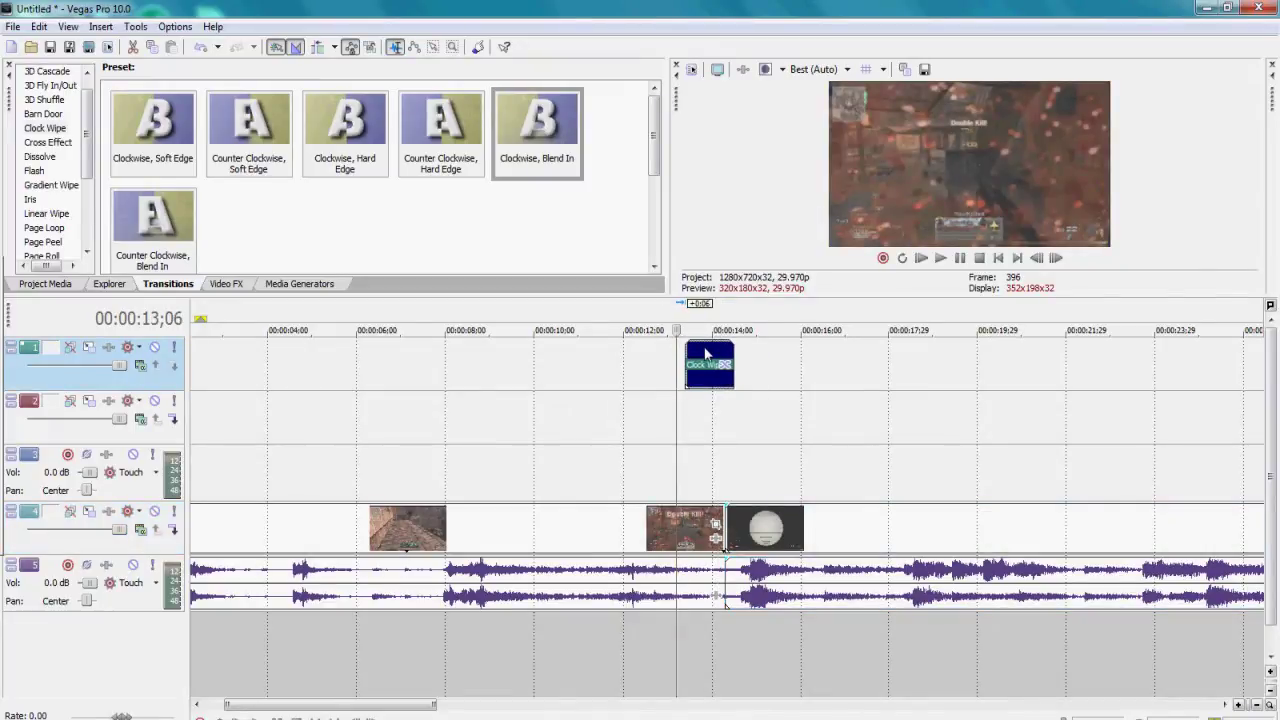
Step: Play the shifted overlay across the cut and step back to where the second clip's scope is fully shown
left_click(961, 259)
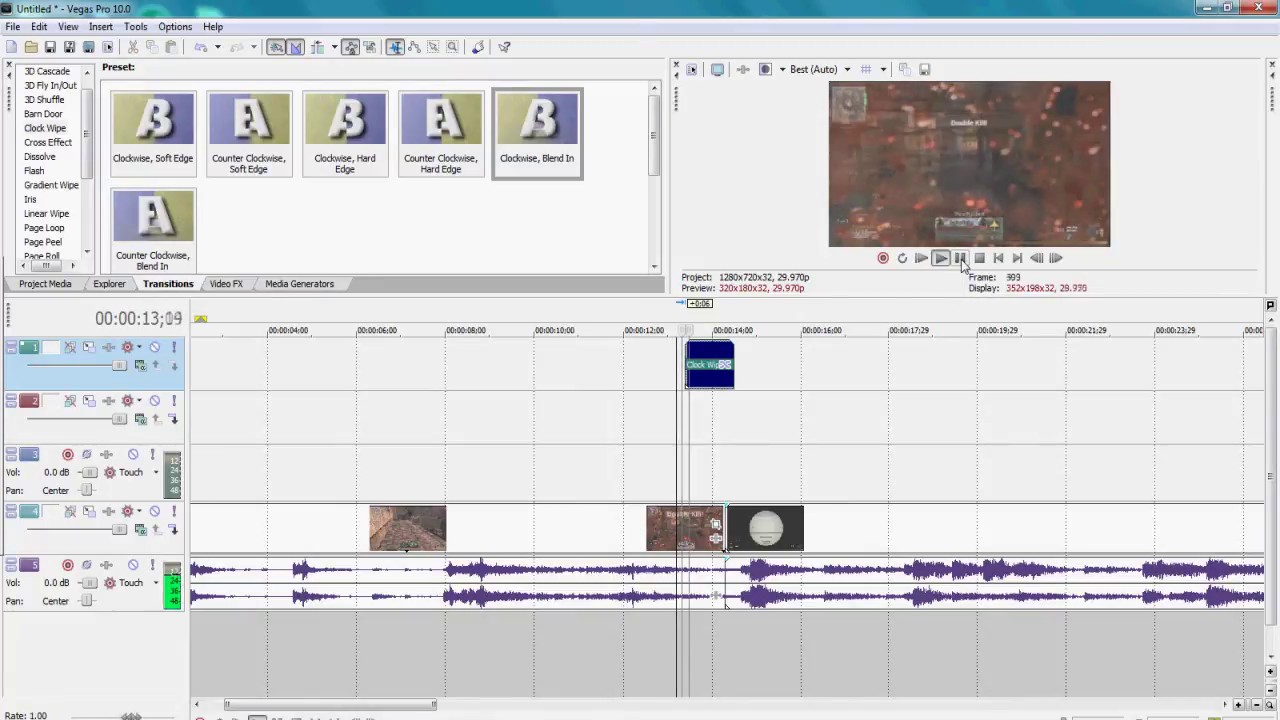
left_click(961, 259)
key("Left")
key("Left")
key("Left")
key("Left")
key("Left")
key("Left")
key("Left")
key("Left")
key("Left")
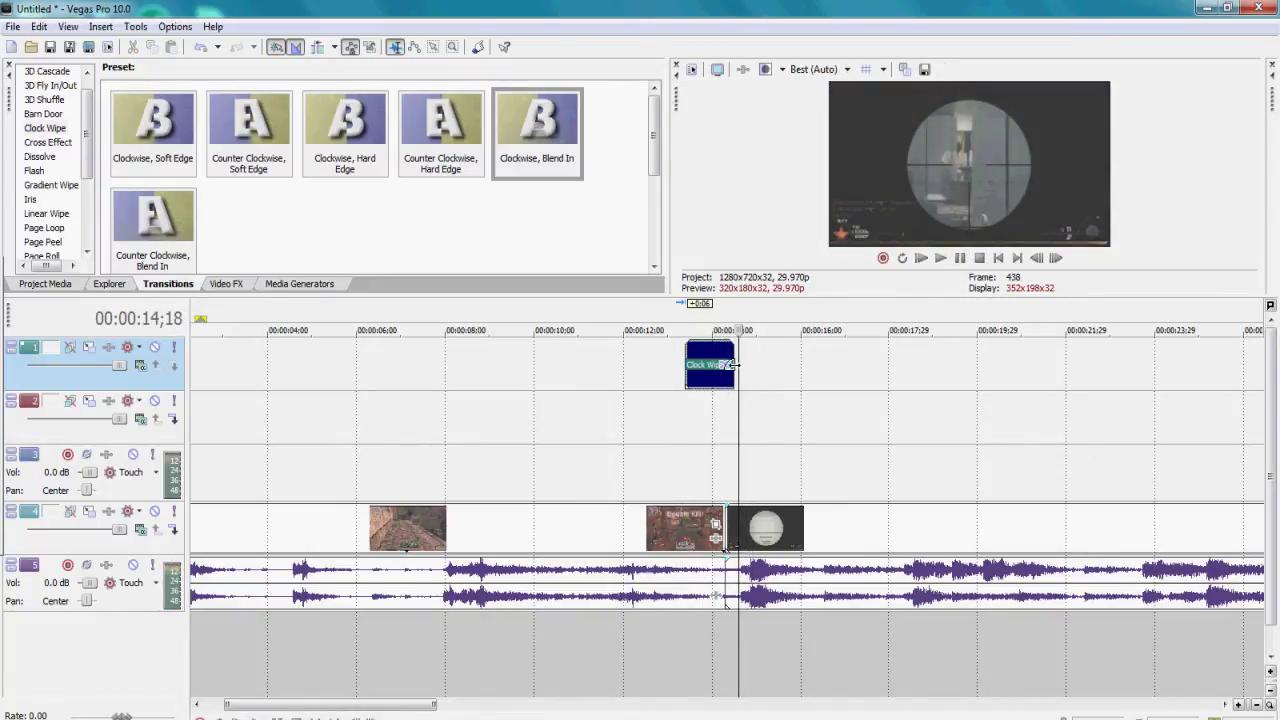
Step: Extend the solid colour clip's end and wipe by 15 frames, play it back, and place the playhead at the cut
left_click_drag(730, 352, 756, 352)
left_click(687, 365)
key("space")
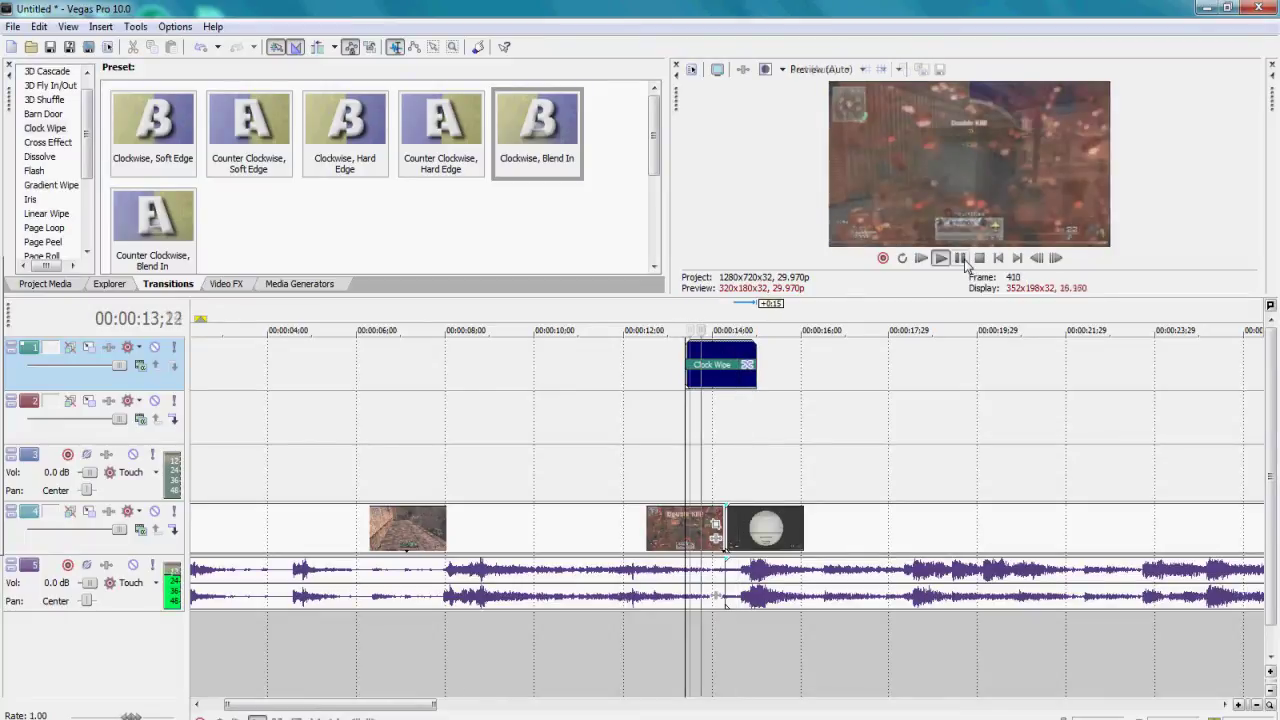
left_click(725, 598)
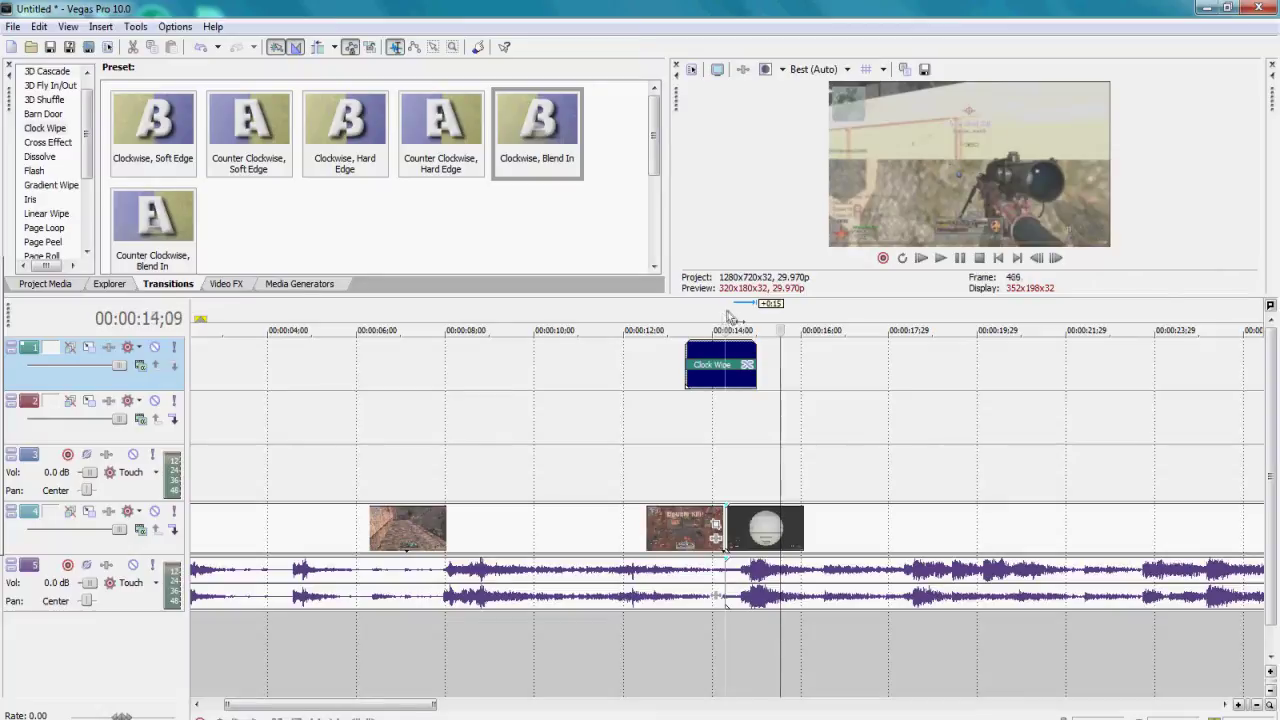
Step: Set the preview quality to Good (Auto) and replay the transition from the solid colour clip's start
left_click(815, 69)
left_click(900, 122)
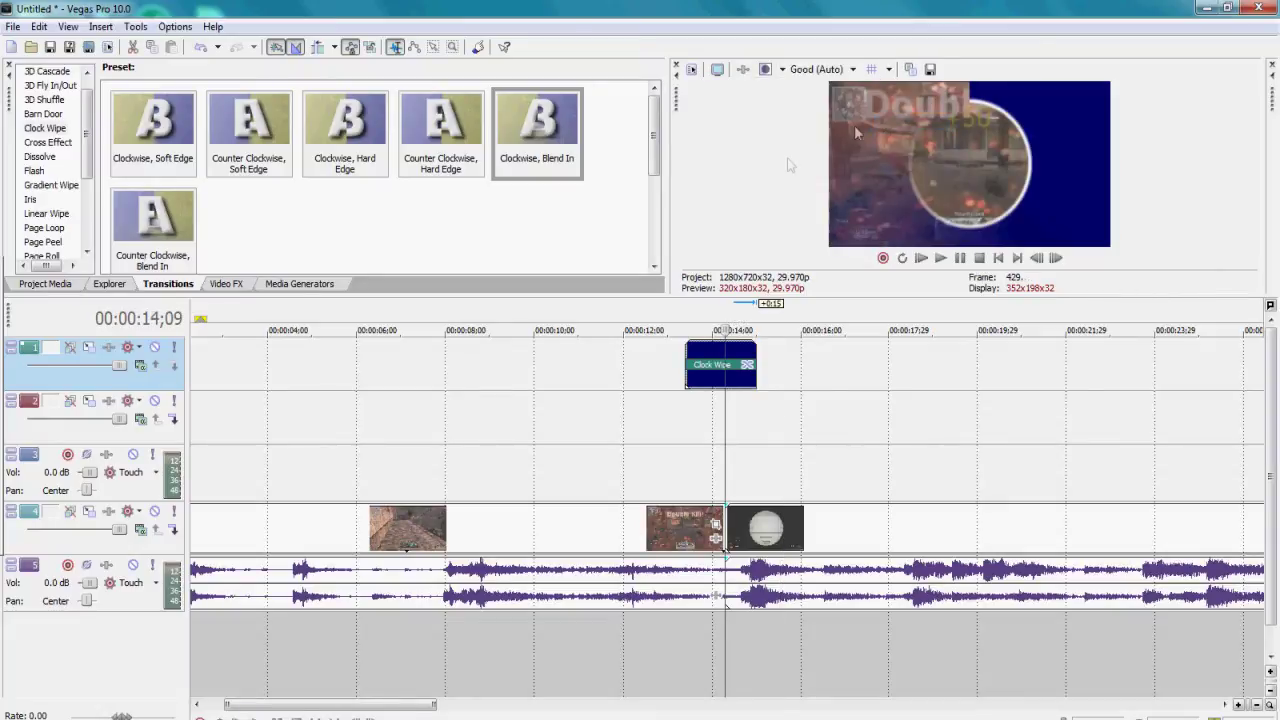
left_click(685, 309)
left_click(940, 257)
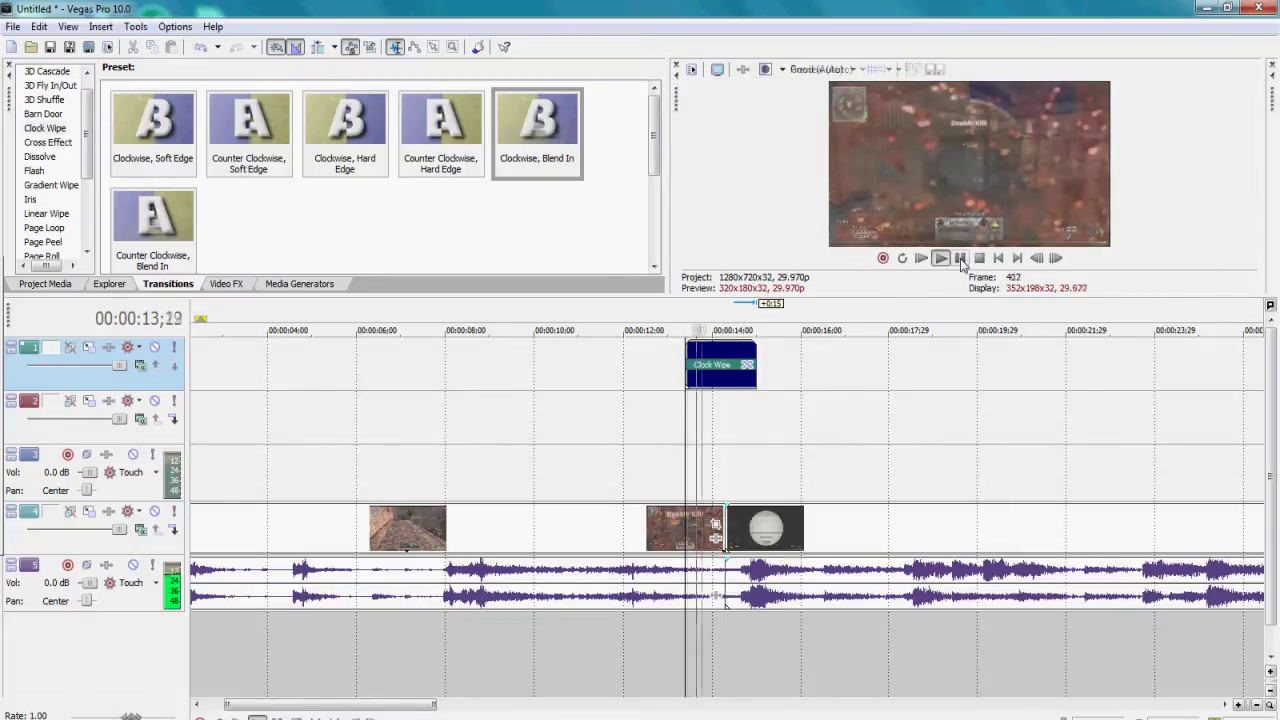
left_click(738, 315)
left_click(686, 322)
left_click(958, 264)
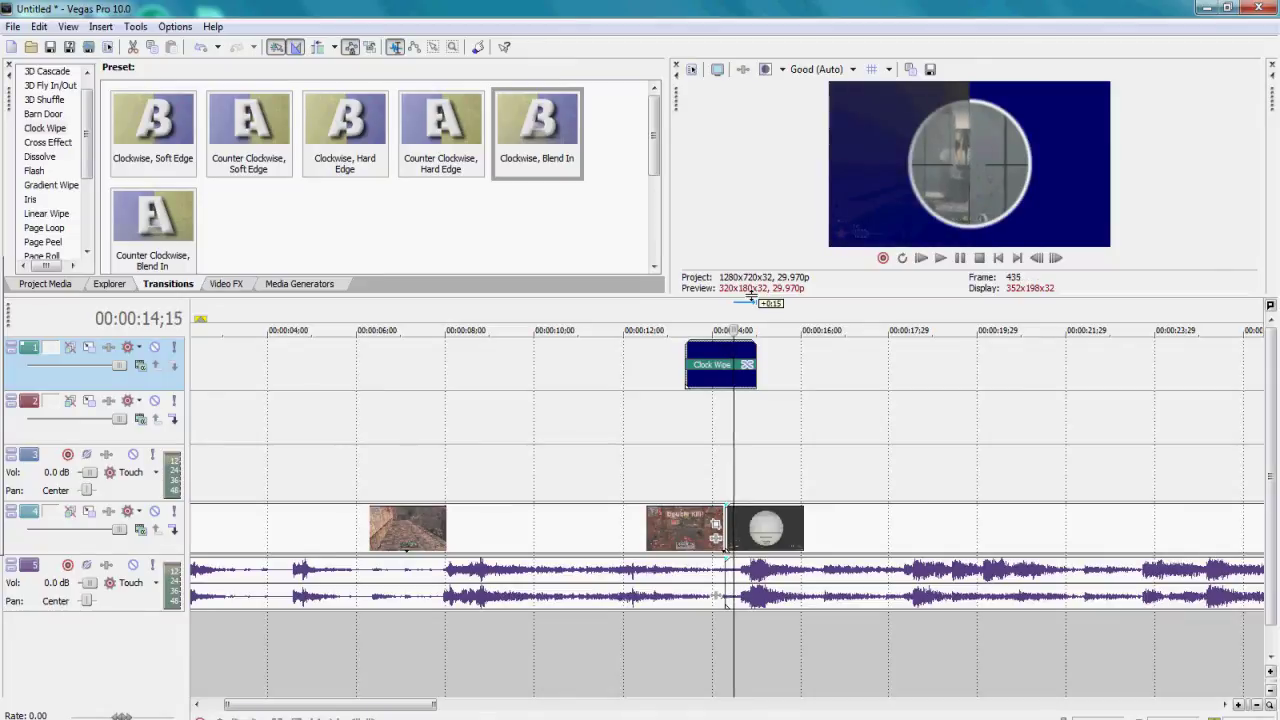
Step: Step frame by frame through the wipe's end to compare the circle with the second clip's scope
key("Left")
key("Left")
key("Left")
key("Left")
key("Left")
key("Left")
key("Left")
key("Left")
key("Left")
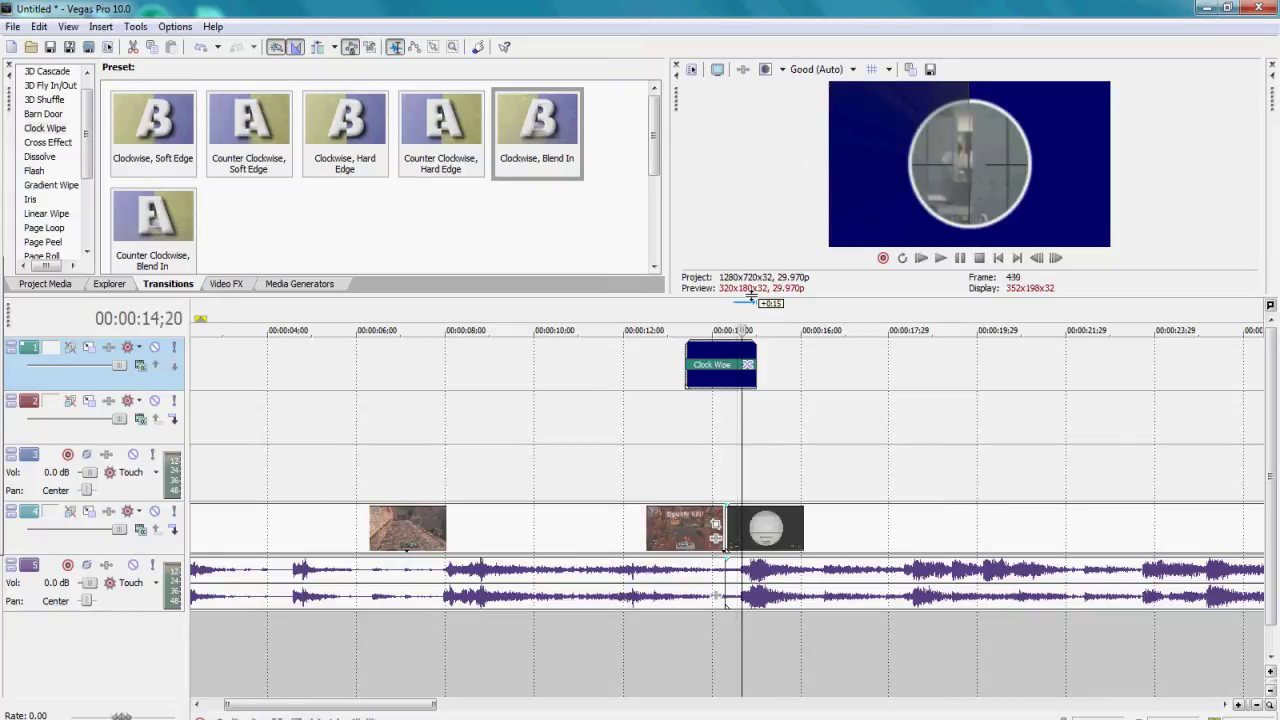
key("Left")
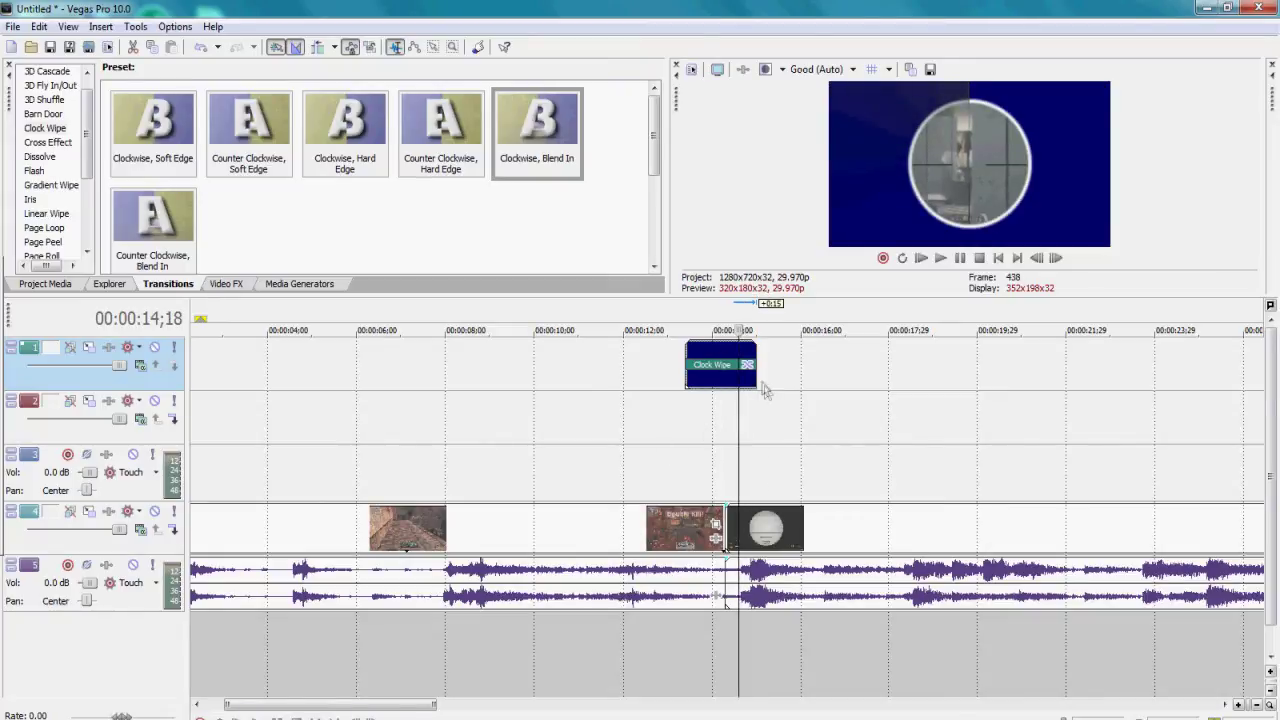
Step: Trim the solid colour clip's end in small amounts to a fade offset of 00:00:01:08, checking frames around the scope
left_click_drag(757, 380, 753, 380)
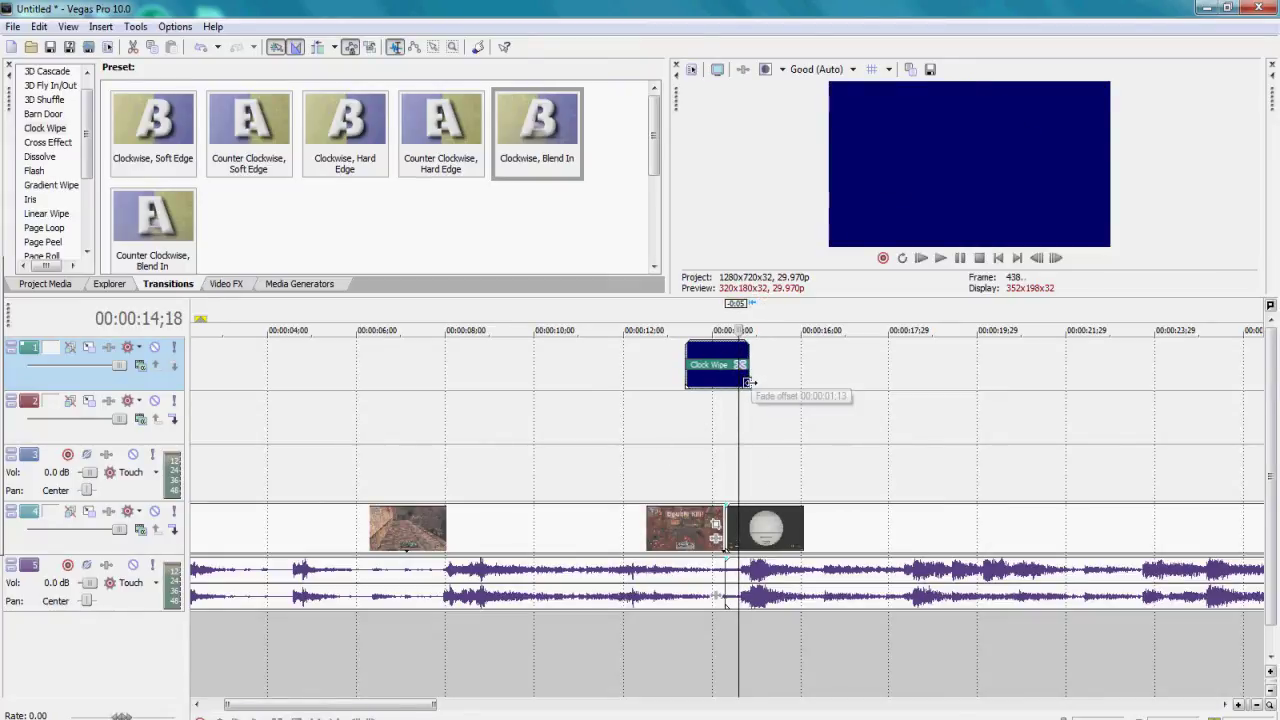
key("Left")
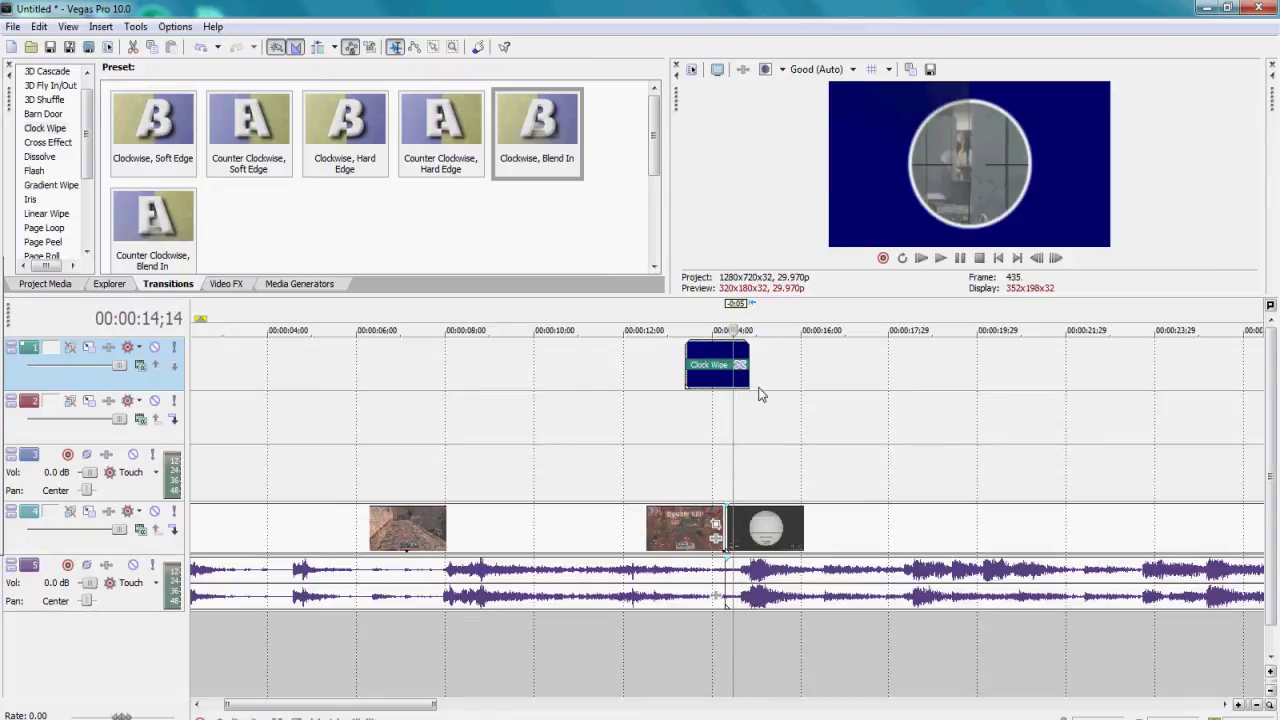
left_click_drag(750, 380, 748, 380)
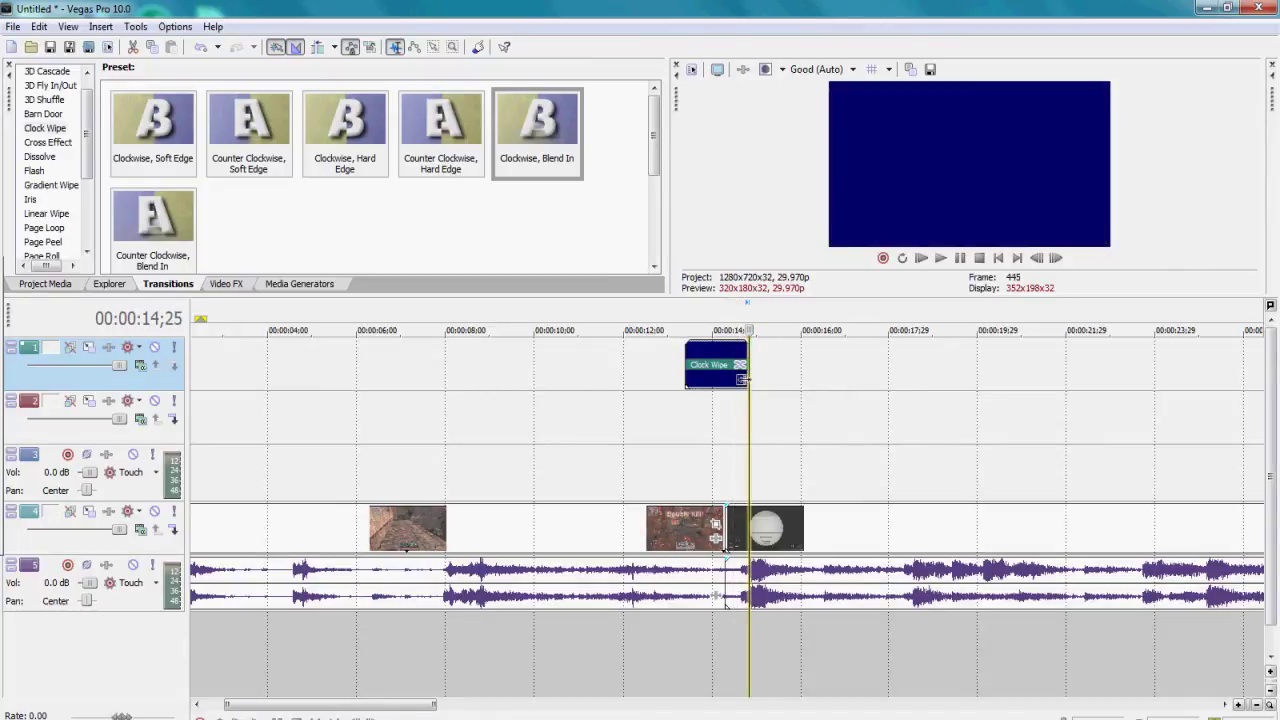
key("Left")
key("Left")
key("Left")
key("Left")
key("Left")
key("Left")
key("Left")
key("Left")
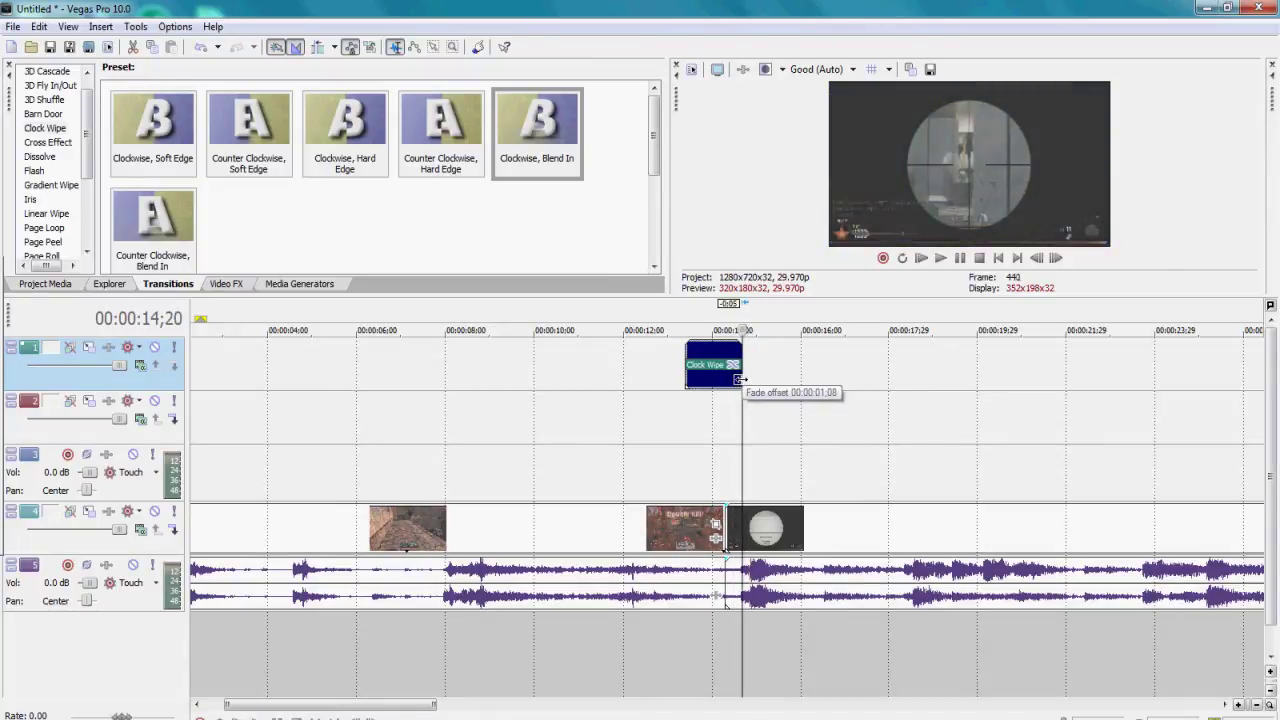
Step: Step frame by frame back and forth through the wipe's end to compare the circle with the second clip's scope
key("Left")
key("Left")
key("Left")
key("Left")
key("Left")
key("Left")
key("Left")
key("Left")
key("Left")
key("Left")
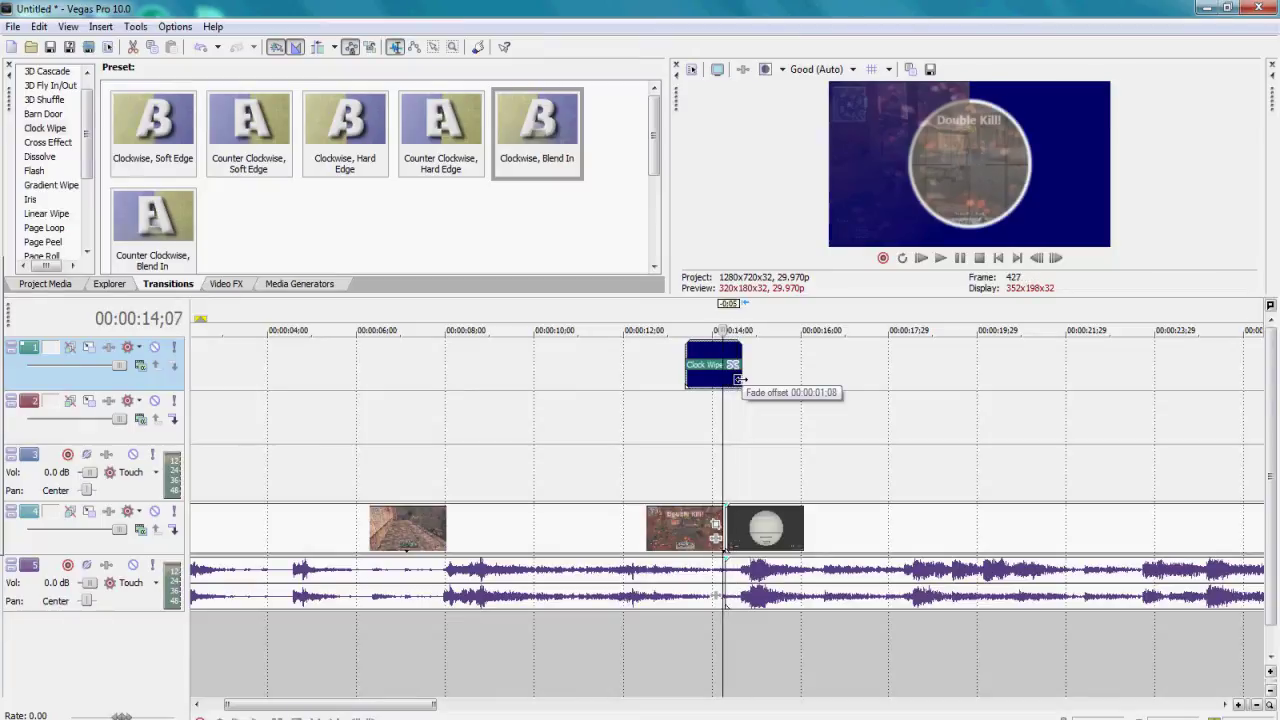
key("Right")
key("Right")
key("Right")
key("Right")
key("Right")
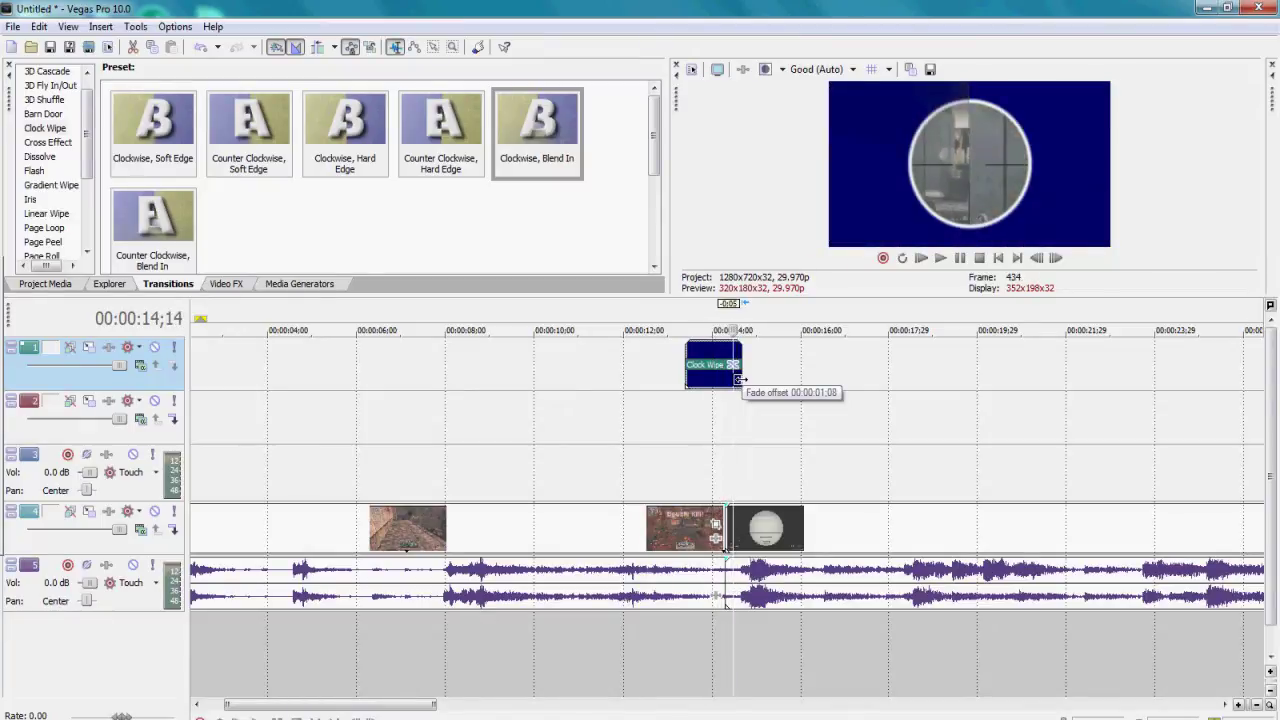
key("Right")
key("Right")
key("Right")
key("Right")
key("Right")
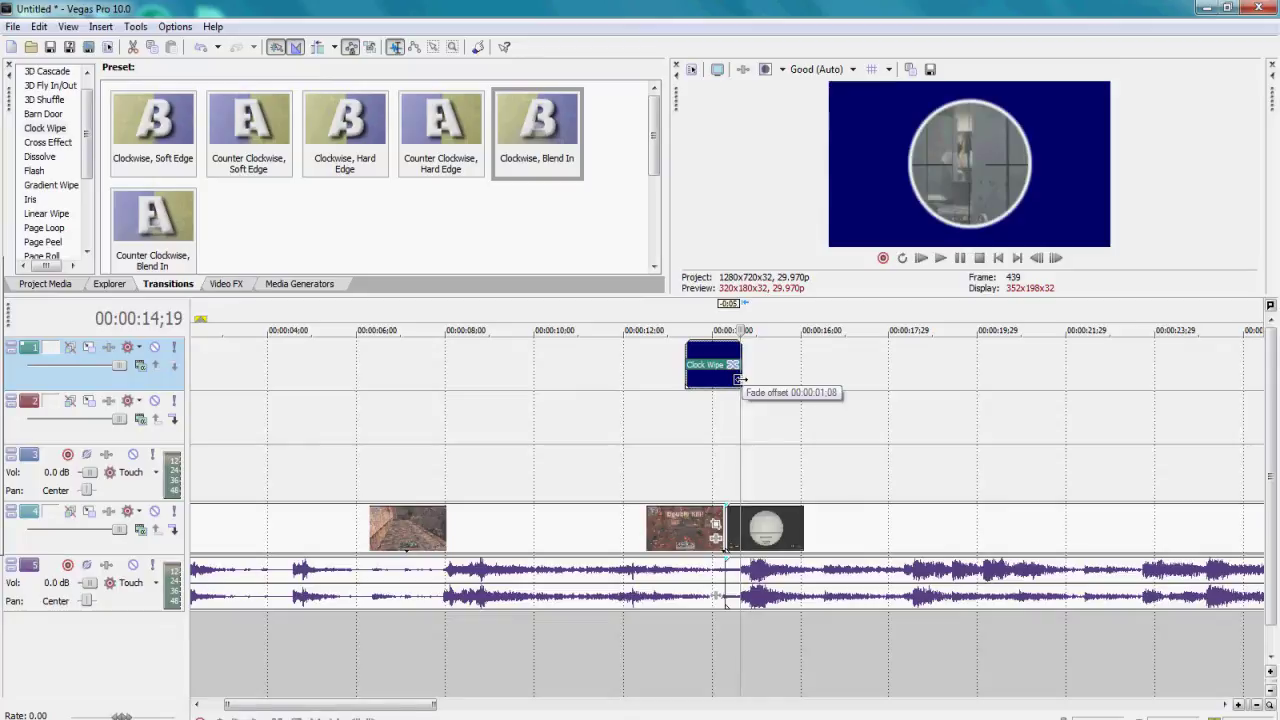
key("Left")
key("Left")
key("Left")
key("Left")
key("Left")
key("Left")
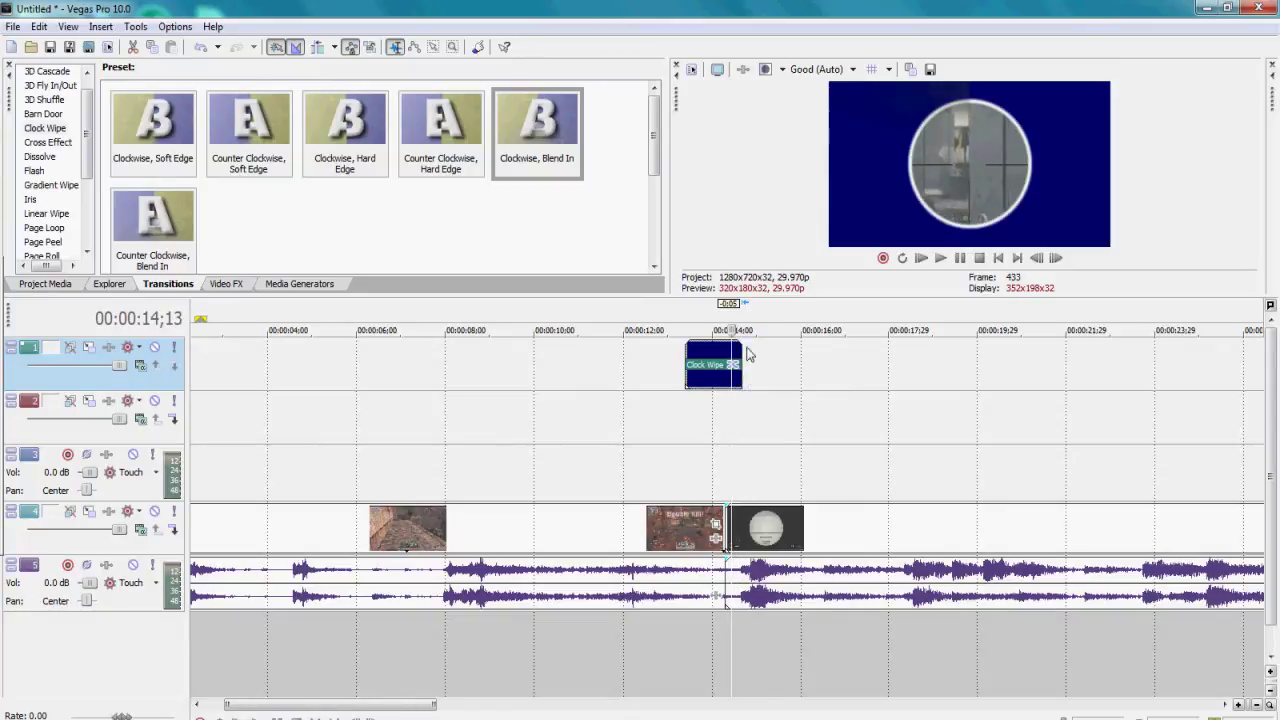
Step: Shorten the solid colour clip's incoming wipe to a fade offset of 00:00:01;01 and give the clip a short fade-out
left_click_drag(737, 342, 733, 344)
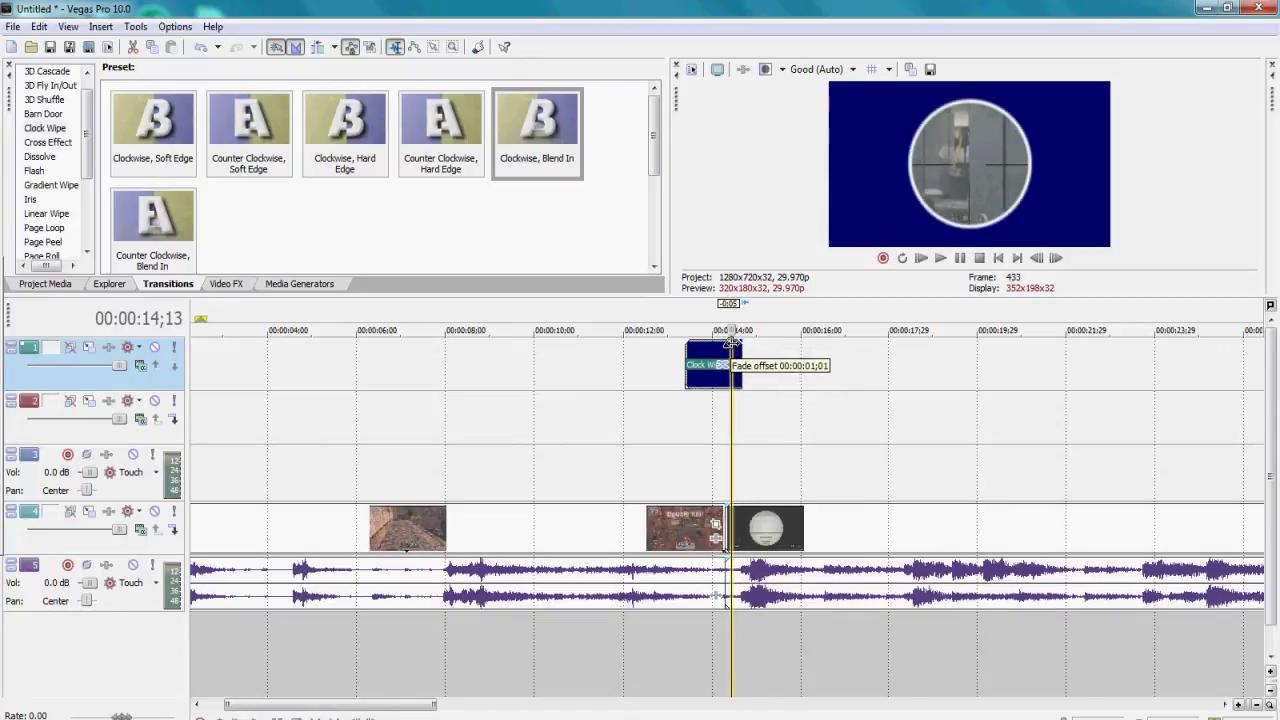
key("Right")
key("Right")
key("Left")
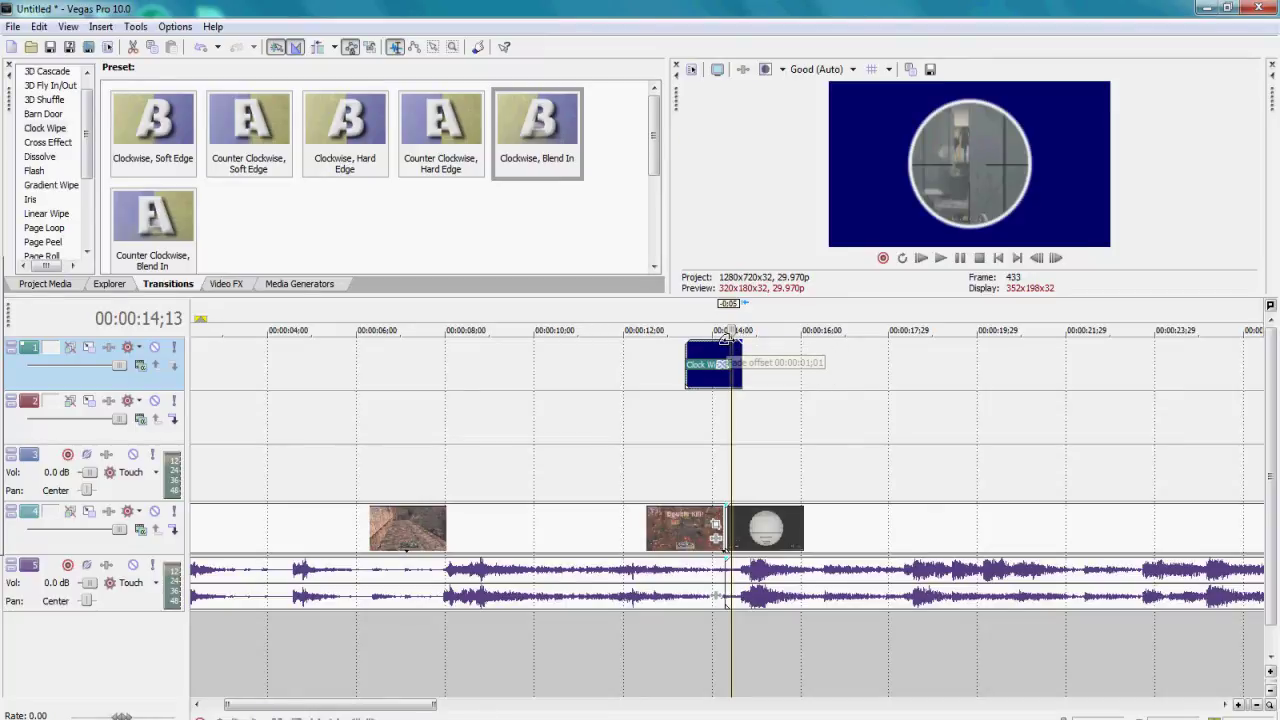
left_click_drag(734, 347, 731, 347)
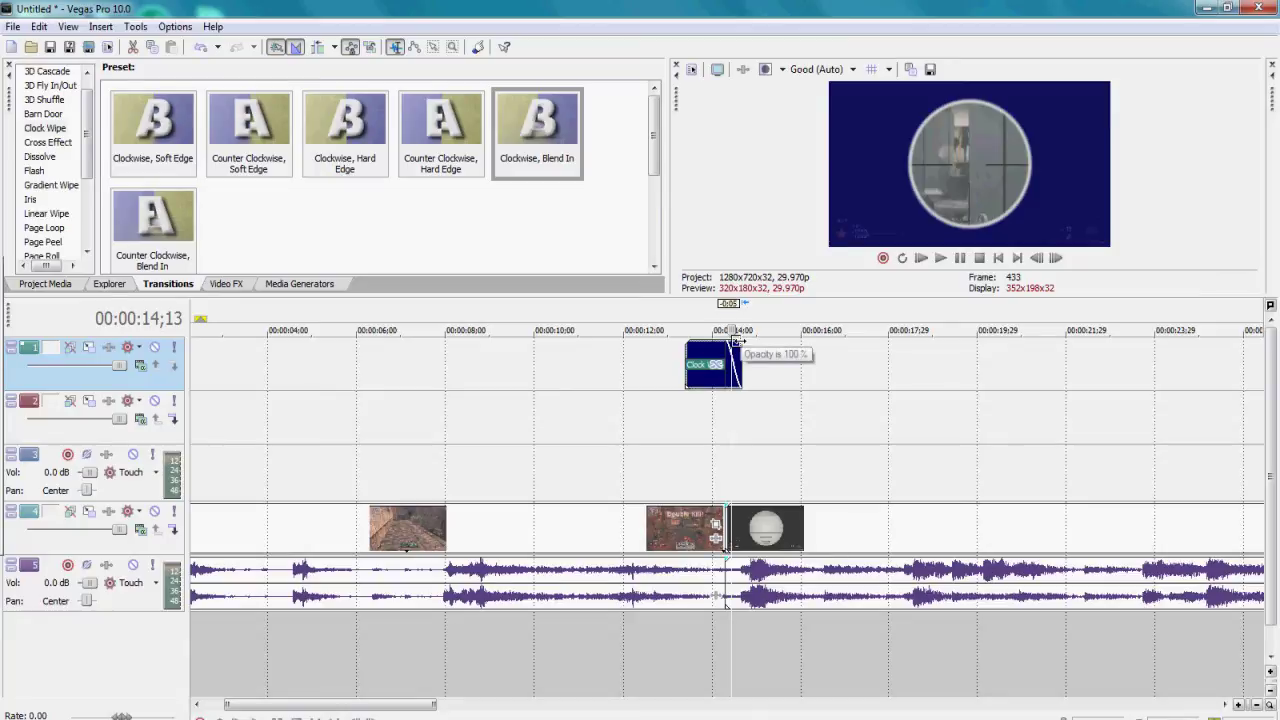
Step: Examine the solid colour clip's fade-out frame by frame, from before the cut to just past the clip's end
key("Right")
key("Right")
key("Right")
key("Right")
key("Right")
key("Right")
key("Right")
key("Right")
key("Right")
key("Right")
key("Right")
key("Right")
key("Right")
key("Right")
key("Right")
key("Right")
key("Right")
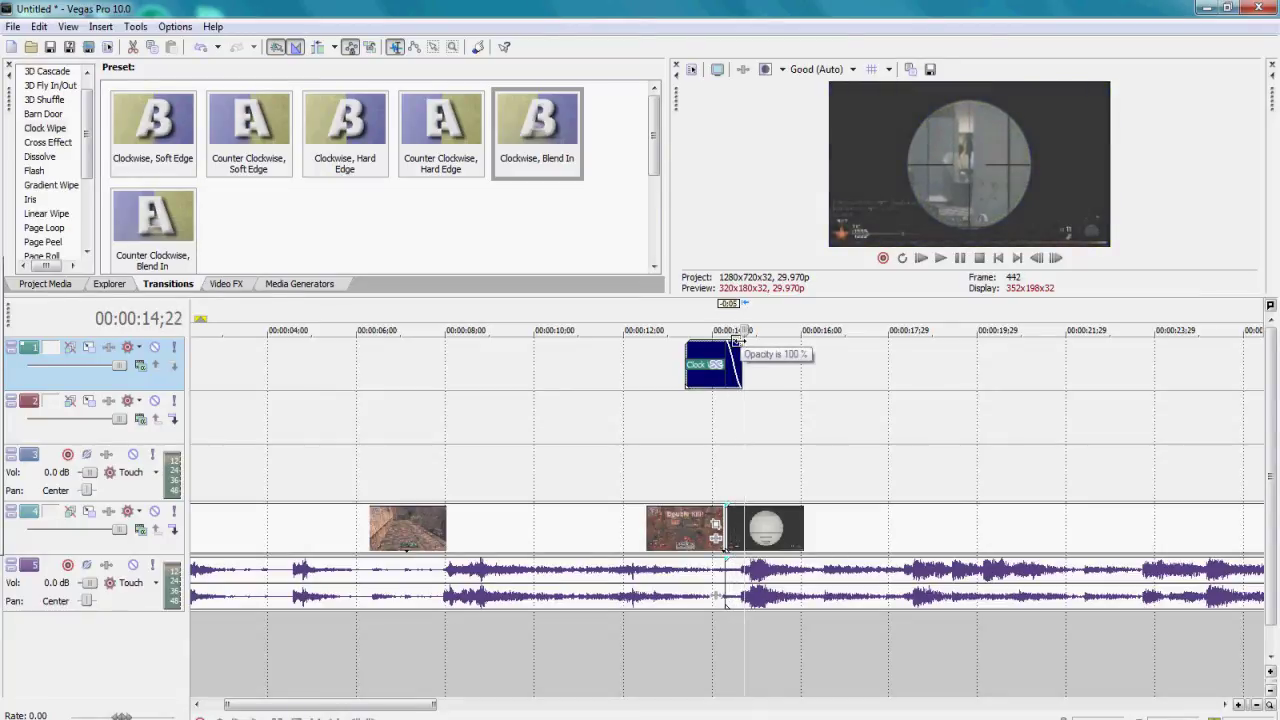
key("Left")
key("Left")
key("Left")
key("Left")
key("Left")
key("Left")
key("Left")
key("Left")
key("Left")
key("Left")
key("Left")
key("Left")
key("Left")
key("Left")
key("Left")
key("Left")
key("Left")
key("Left")
key("Left")
key("Left")
key("Right")
key("Right")
key("Right")
key("Right")
key("Right")
key("Right")
key("Right")
key("Right")
key("Right")
key("Right")
key("Right")
key("Right")
key("Right")
key("Right")
key("Right")
key("Right")
key("Right")
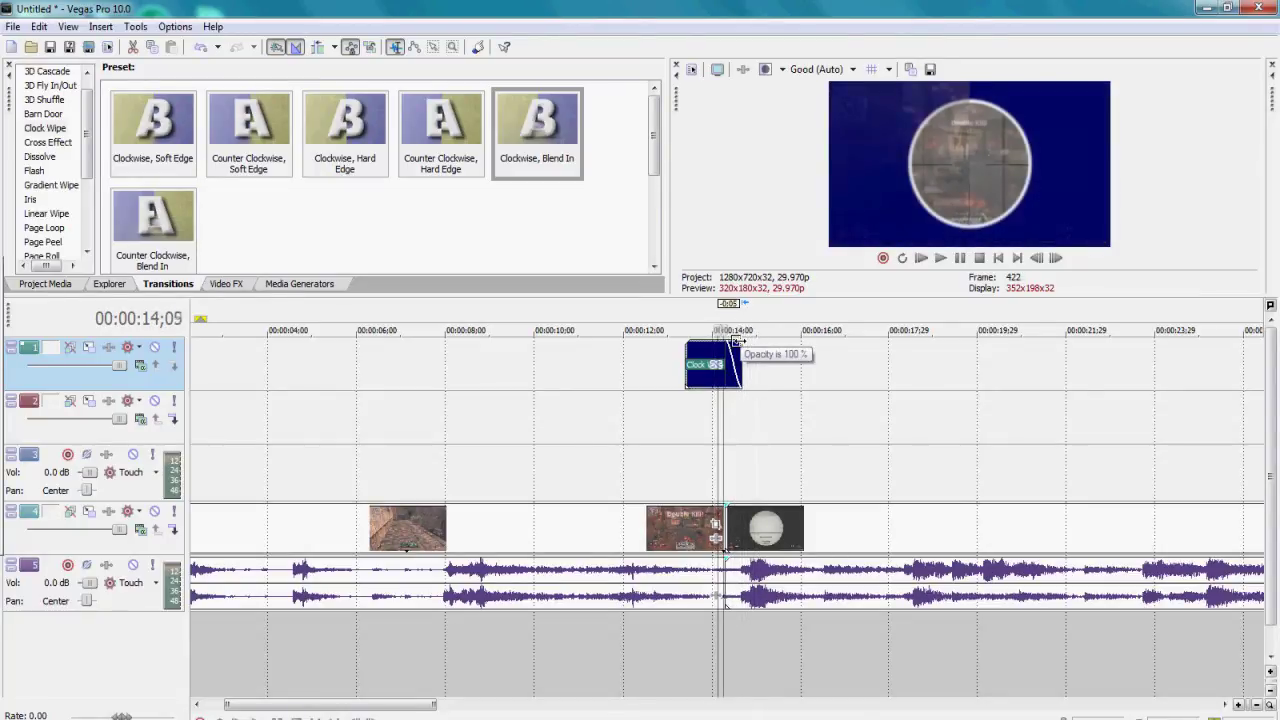
key("Right")
key("Right")
key("Right")
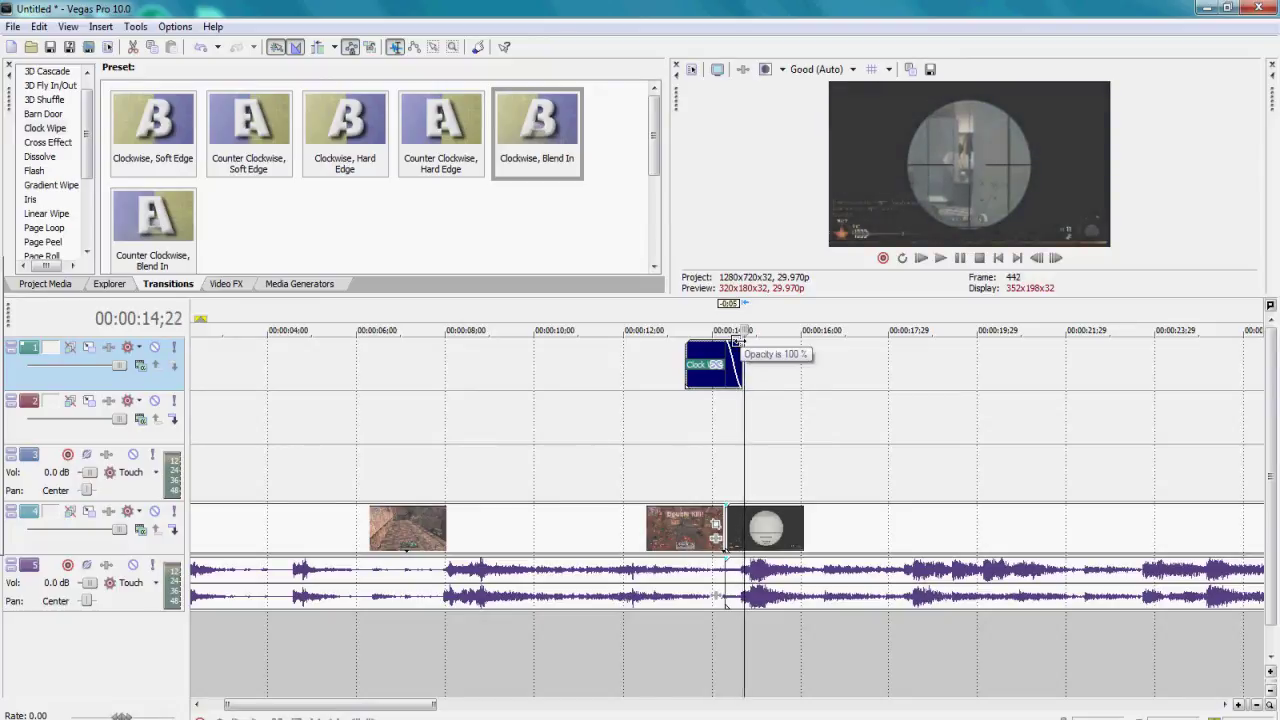
key("Left")
key("Left")
key("Left")
key("Left")
key("Left")
key("Left")
key("Left")
key("Left")
key("Left")
key("Left")
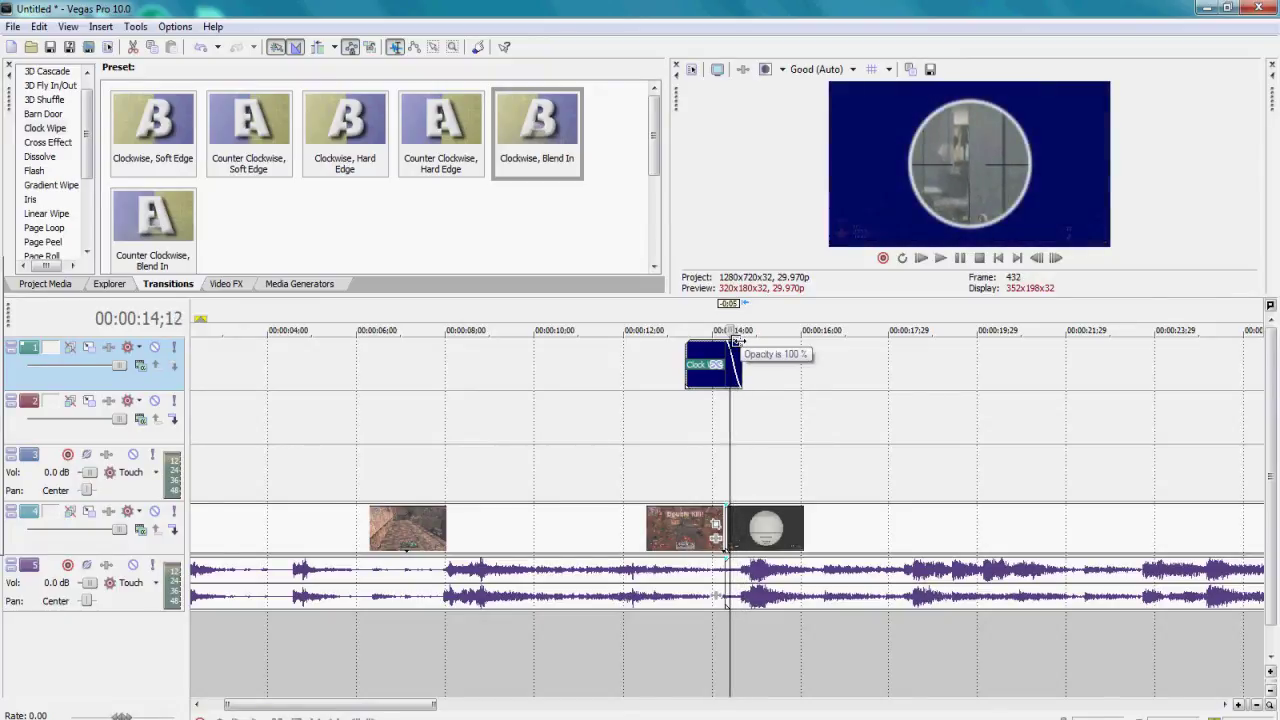
key("Left")
key("Left")
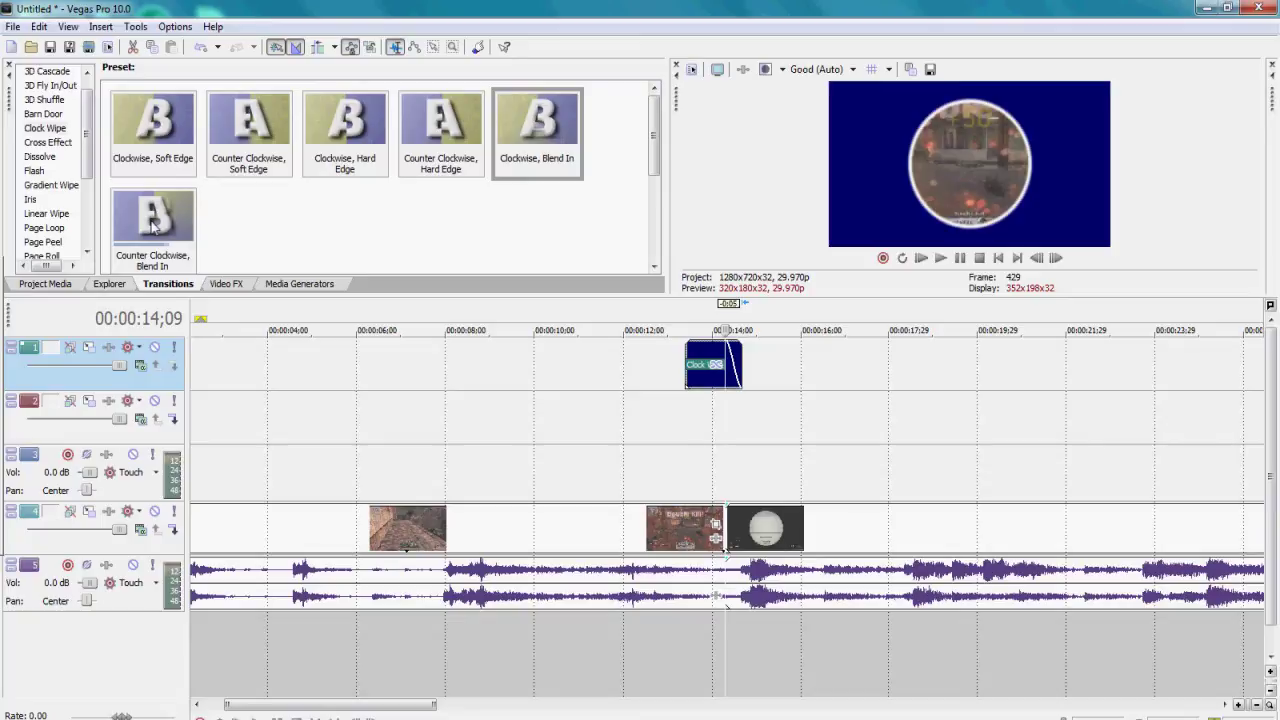
key("Left")
key("Left")
key("Left")
key("Left")
key("Left")
key("Left")
key("Left")
key("Left")
key("Left")
key("Left")
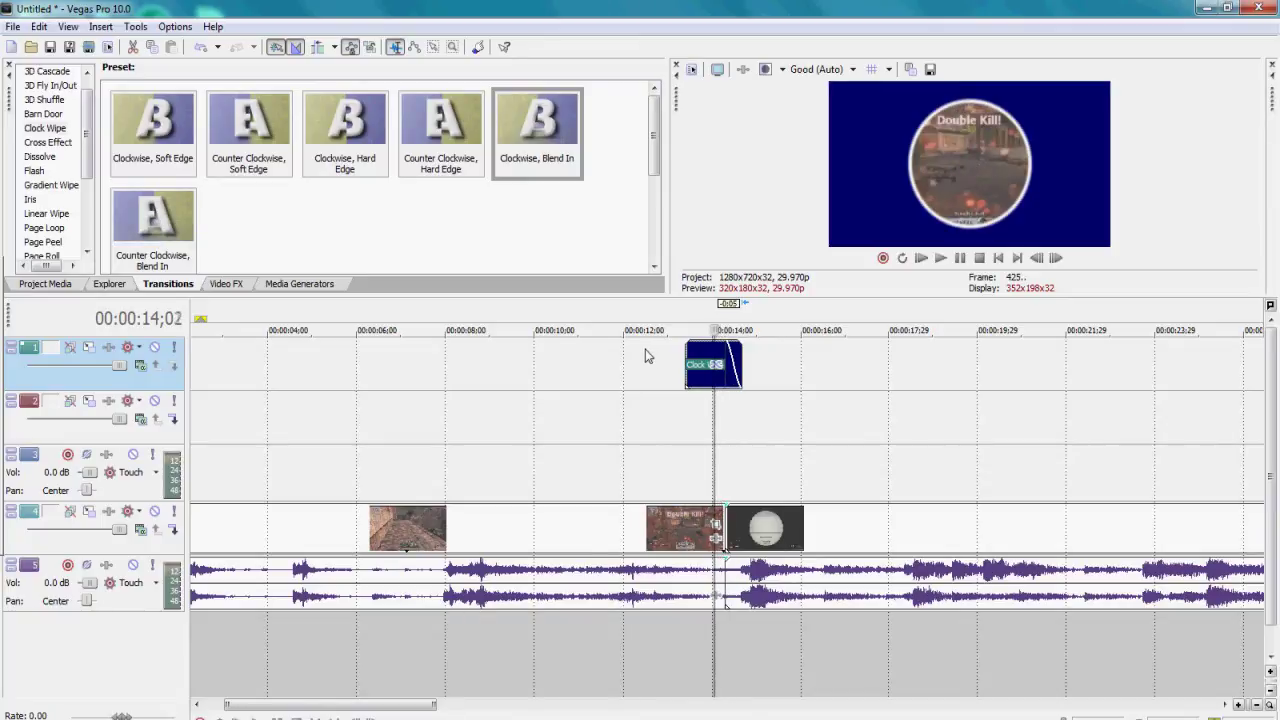
Step: Try the Counter Clockwise, Blend In Clock Wipe preset on the solid colour clip's fade-out, then play it and step back through its frames
left_click_drag(148, 225, 725, 366)
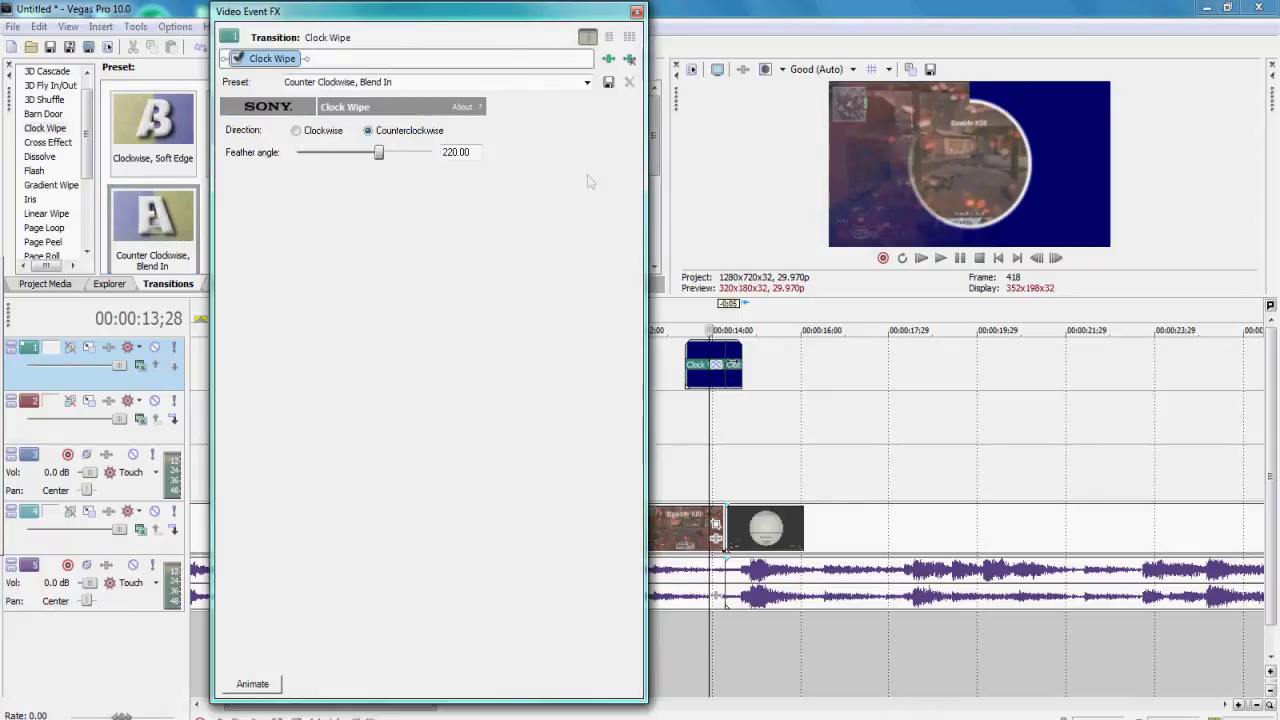
left_click(636, 11)
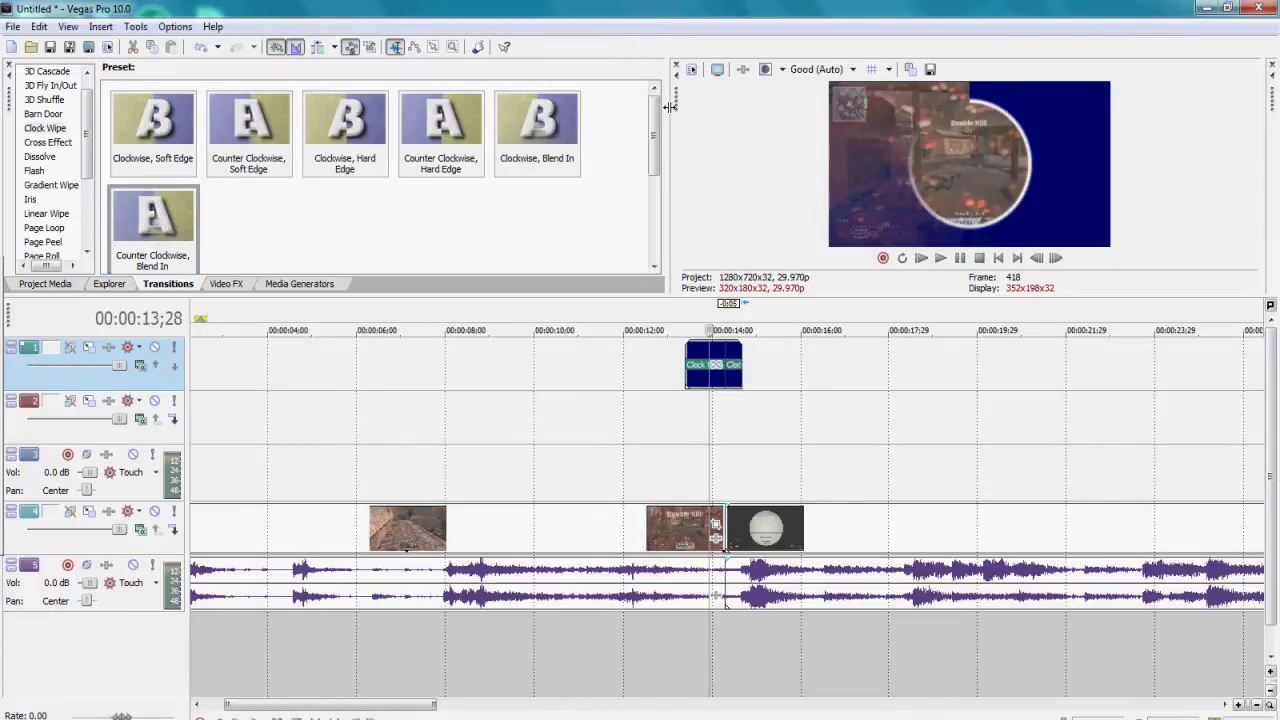
key("space")
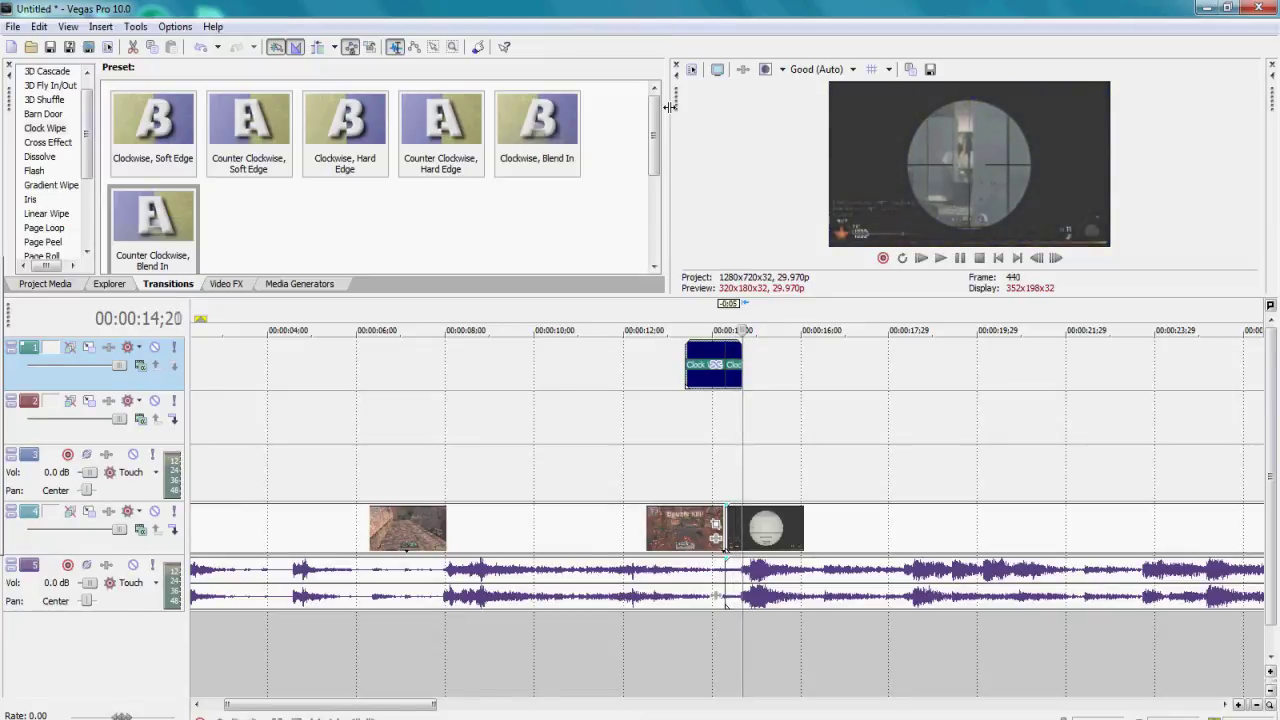
key("Left")
key("Left")
key("Left")
key("Left")
key("Left")
key("Left")
key("Left")
key("Left")
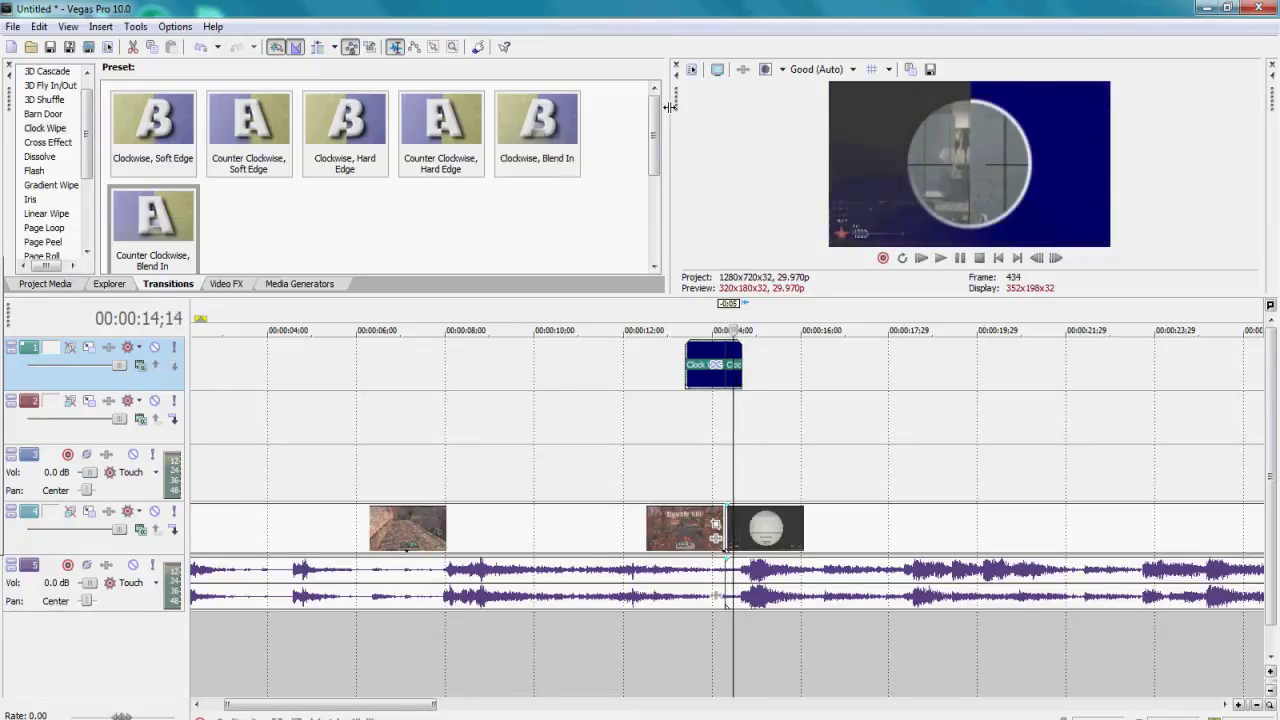
Step: Undo the counterclockwise wipe on the solid colour clip's fade-out
left_click(38, 26)
left_click(100, 45)
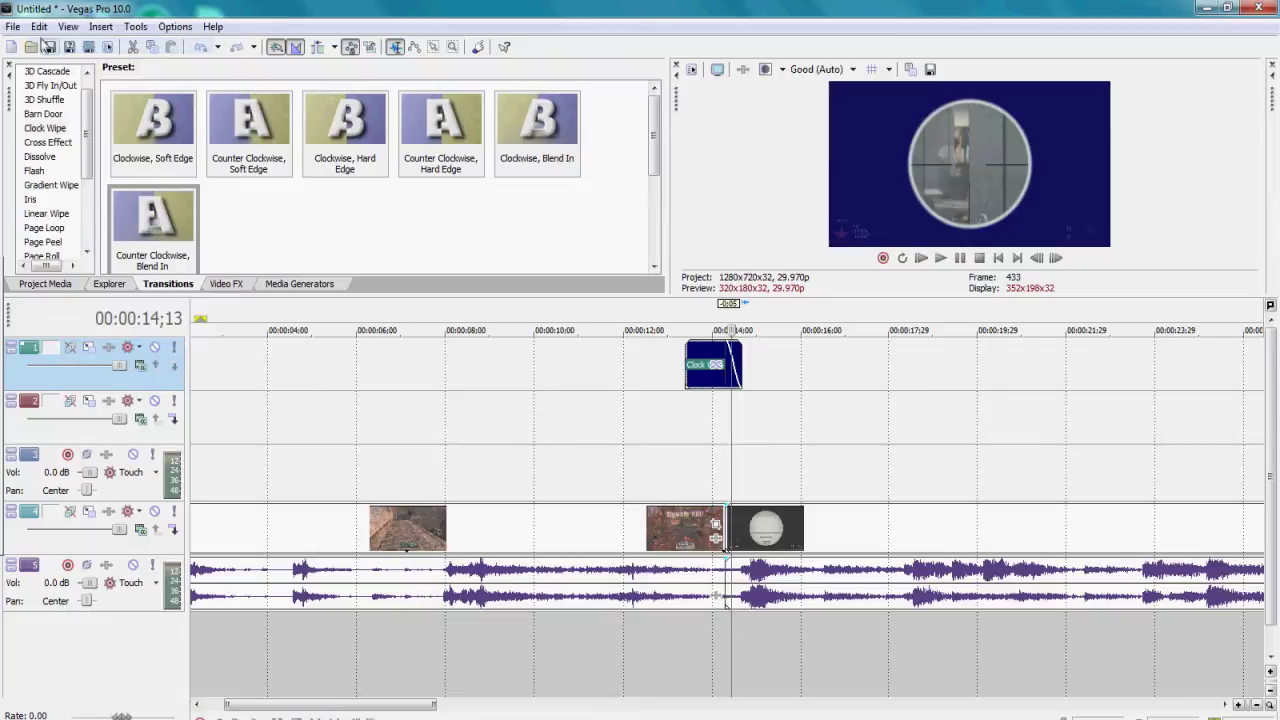
left_click(38, 26)
left_click(38, 26)
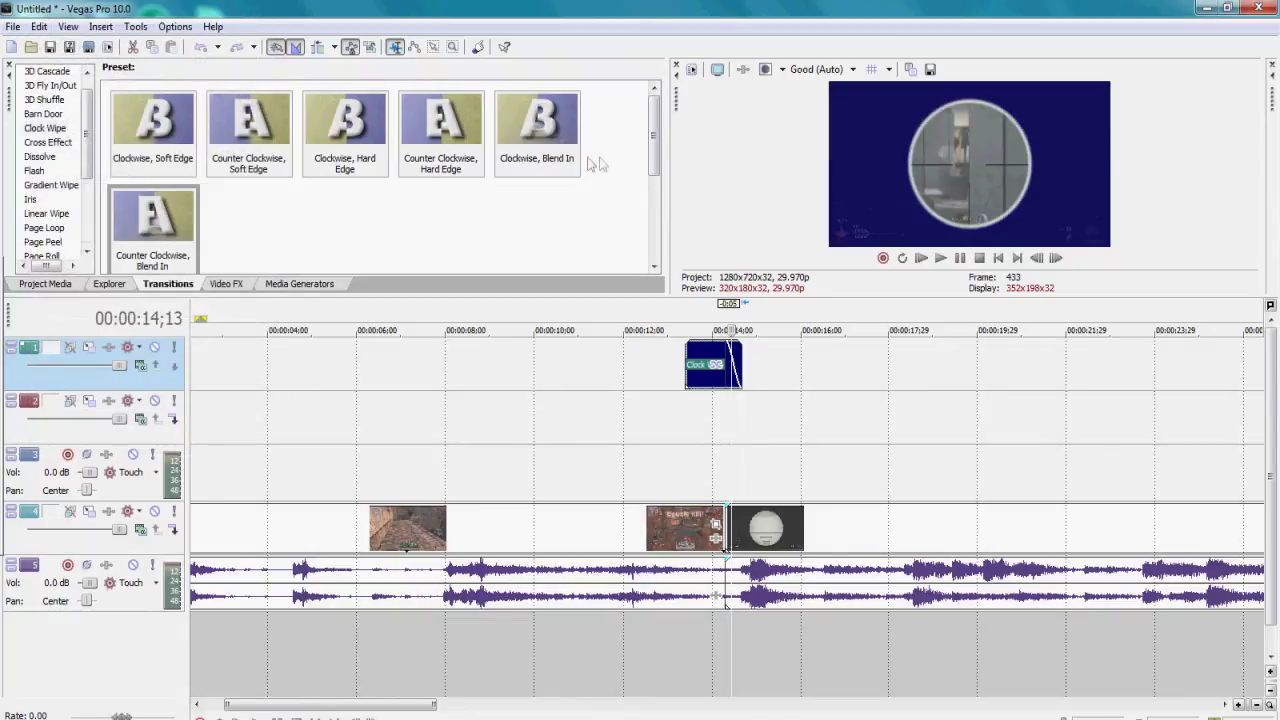
Step: Apply the Clockwise, Blend In Clock Wipe preset to the solid colour clip's fade-out and shorten that wipe by about one frame
left_click(530, 133)
scroll(986, 366, "up", 10)
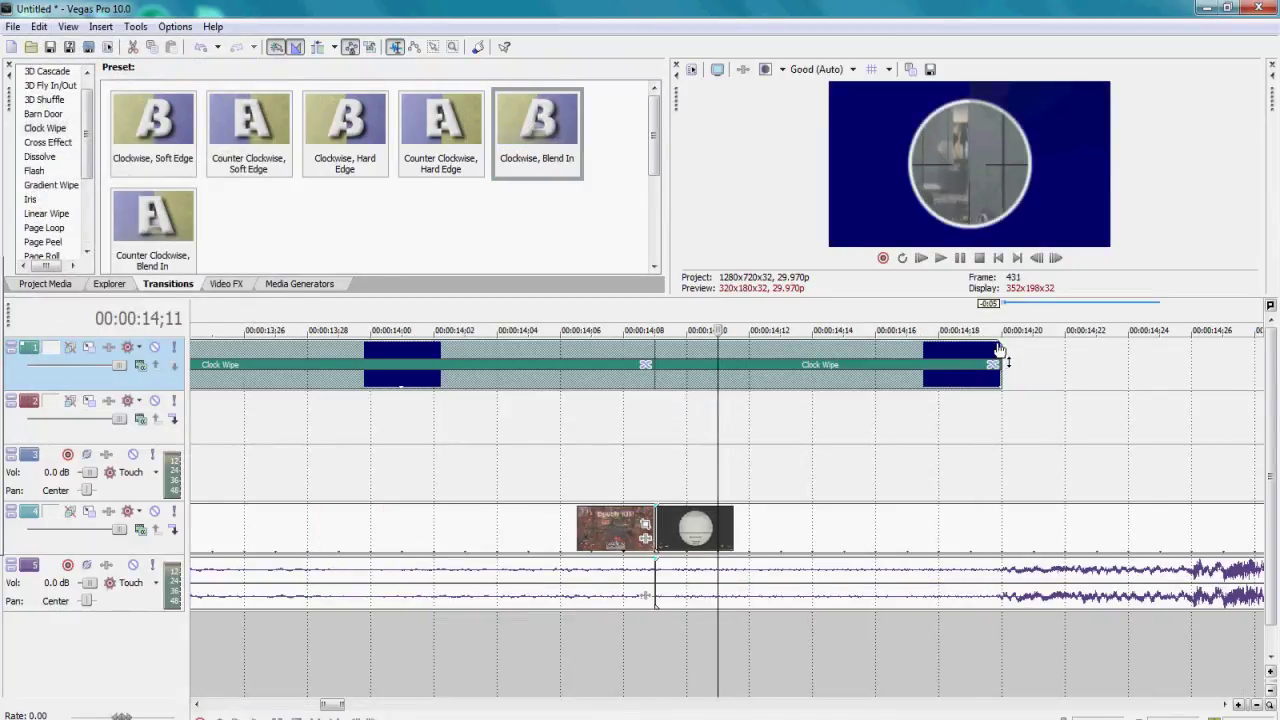
left_click_drag(998, 346, 984, 349)
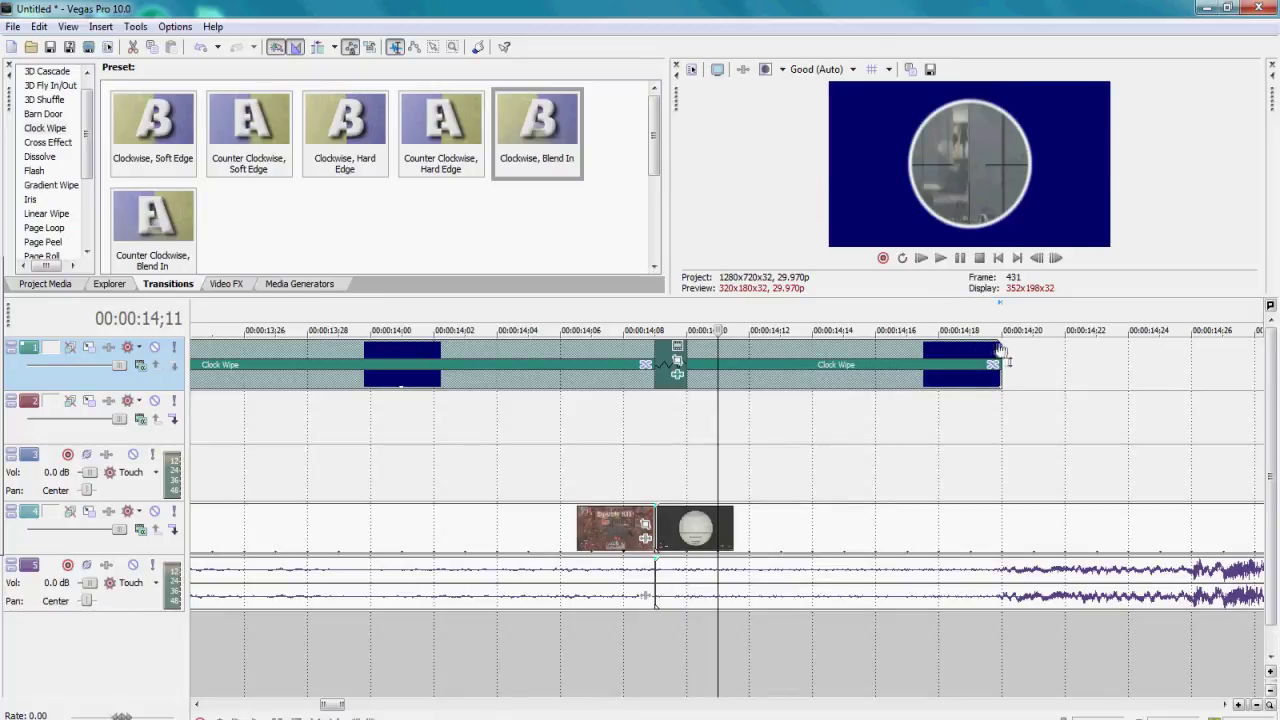
Step: Place the playhead at 00:00:14;10 and check the direction and feather settings of the outgoing Clock Wipe
left_click(690, 350)
left_click(992, 364)
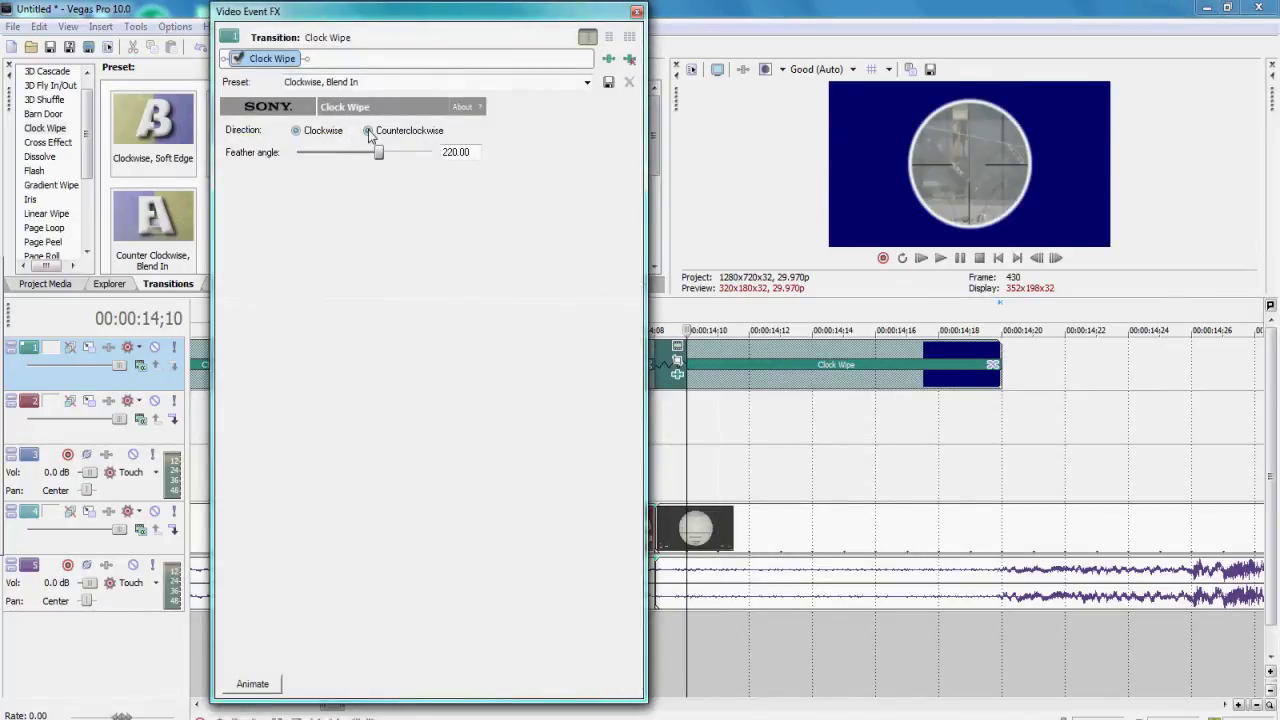
left_click(636, 12)
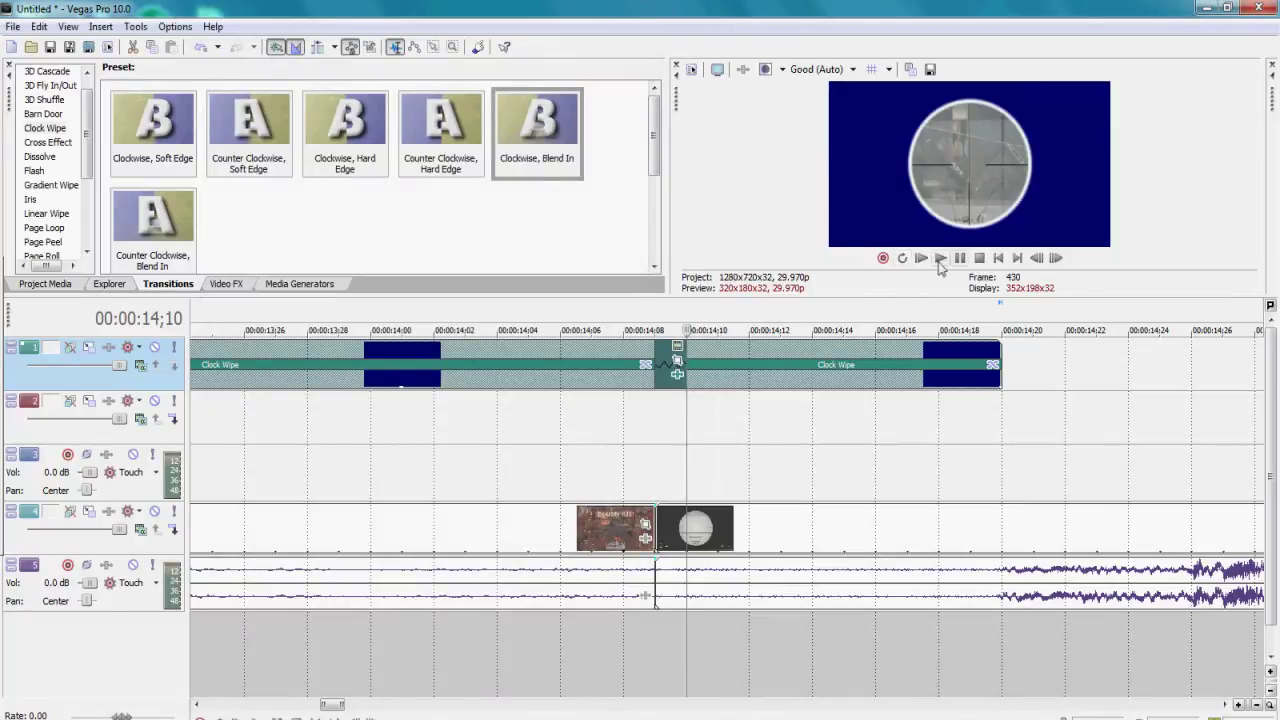
Step: Play back the complete scope transition from just before the solid colour clip into the second gameplay clip
scroll(1252, 670, "down", 5)
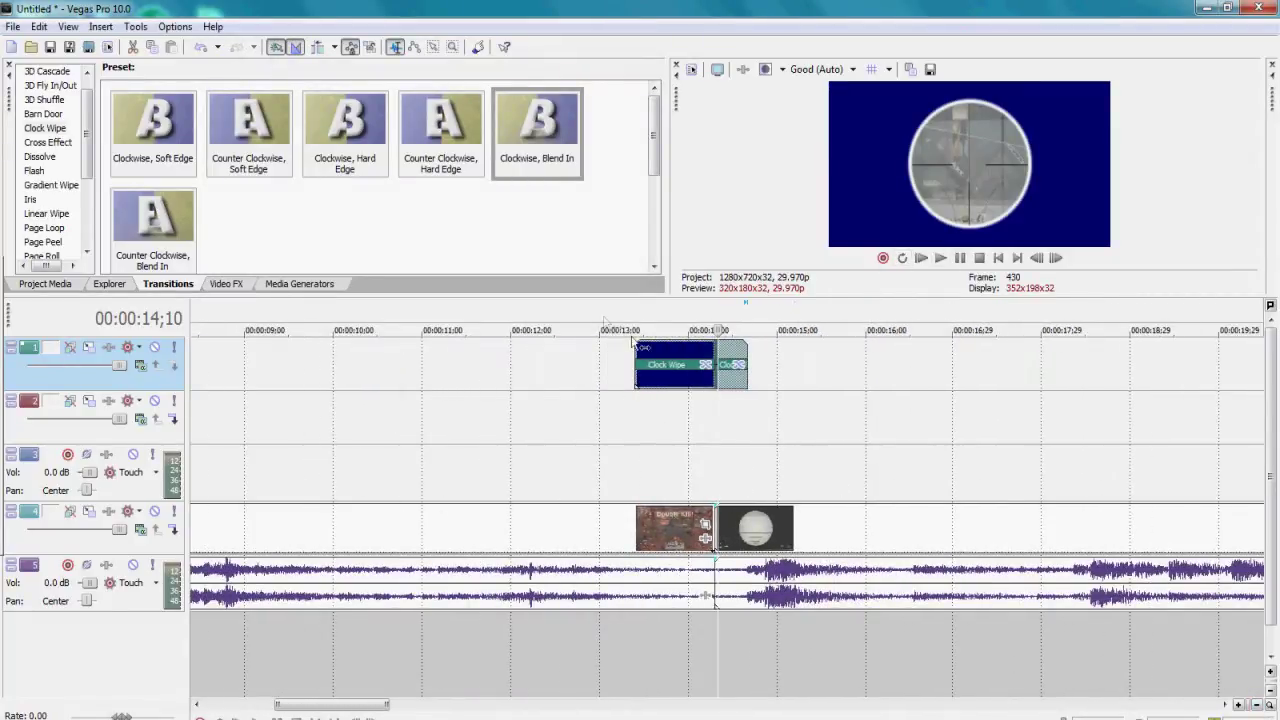
left_click(628, 316)
left_click(940, 258)
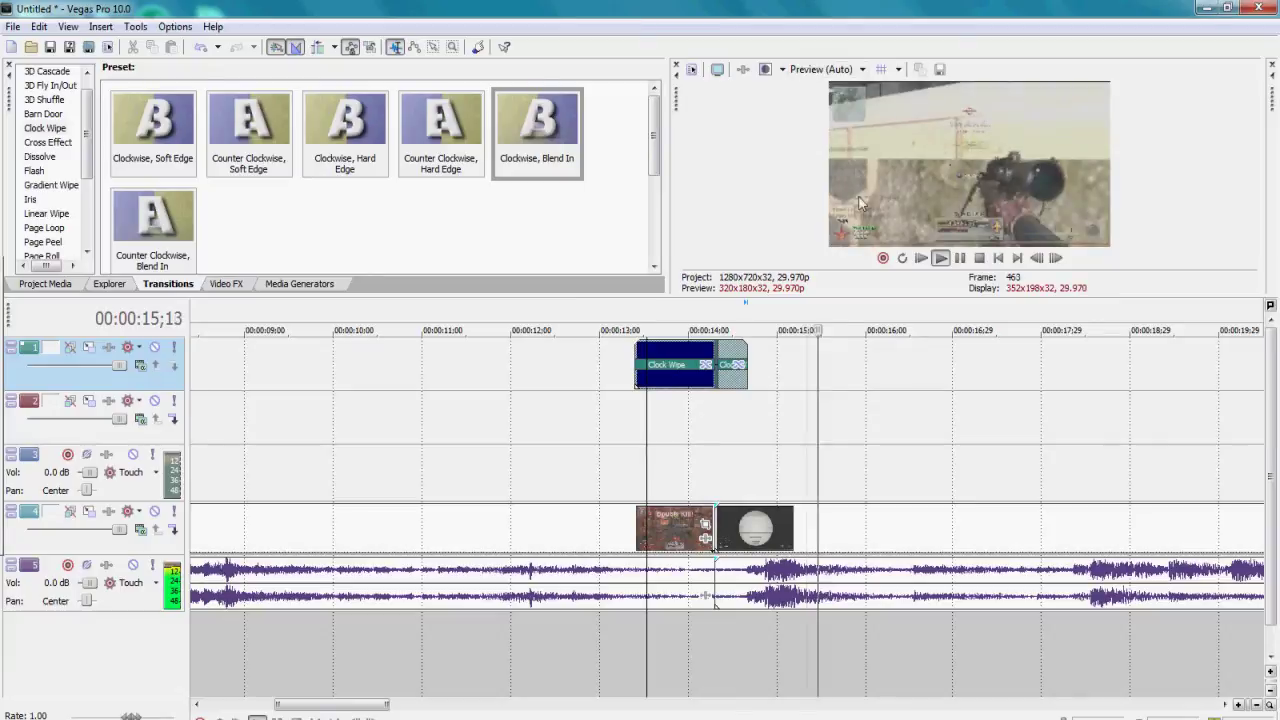
left_click(960, 258)
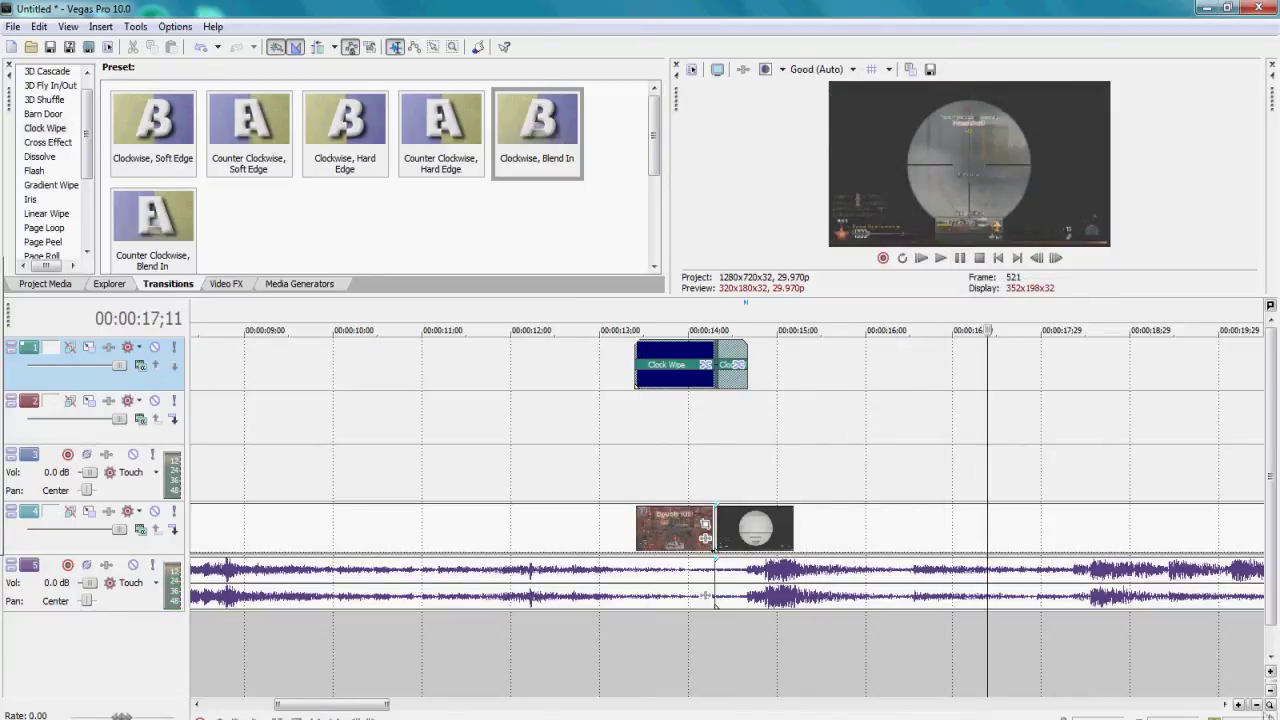
Step: Stretch the loop region across the whole project, from the timeline start to the end of the second gameplay clip
scroll(715, 605, "down", 8)
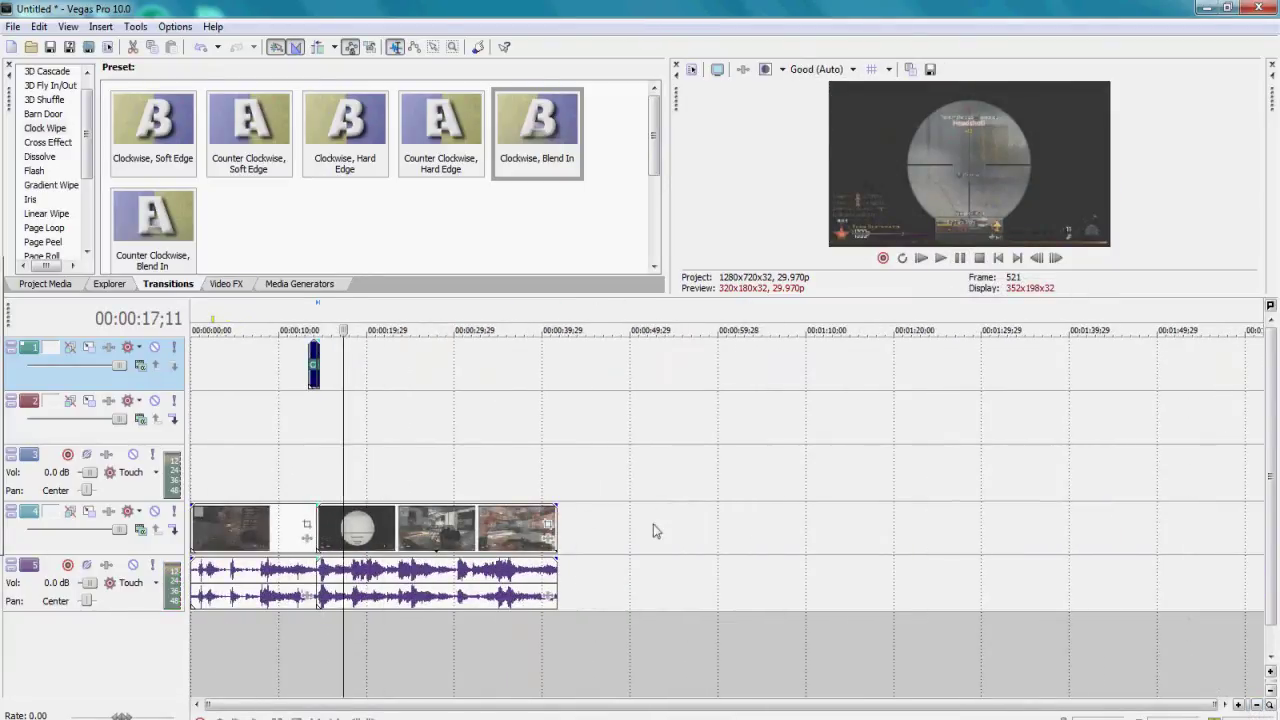
left_click(431, 314)
left_click(478, 319)
left_click_drag(518, 317, 226, 314)
left_click(222, 316)
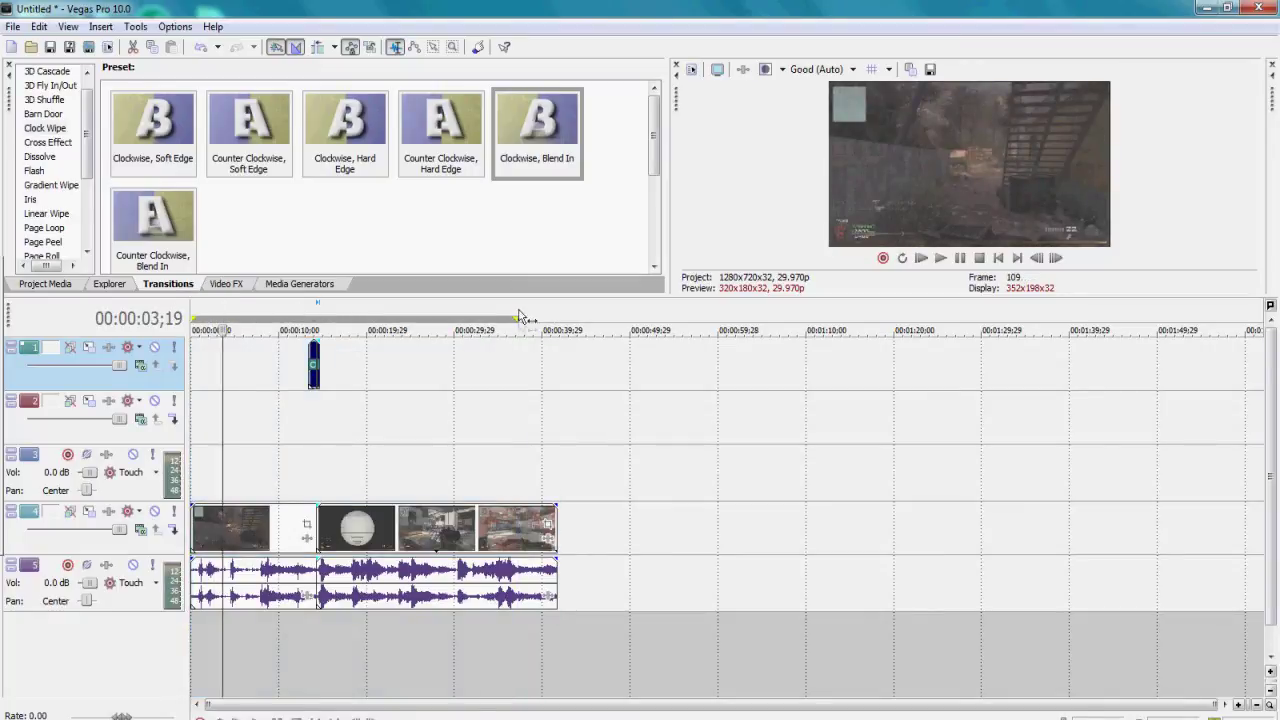
left_click_drag(519, 316, 557, 316)
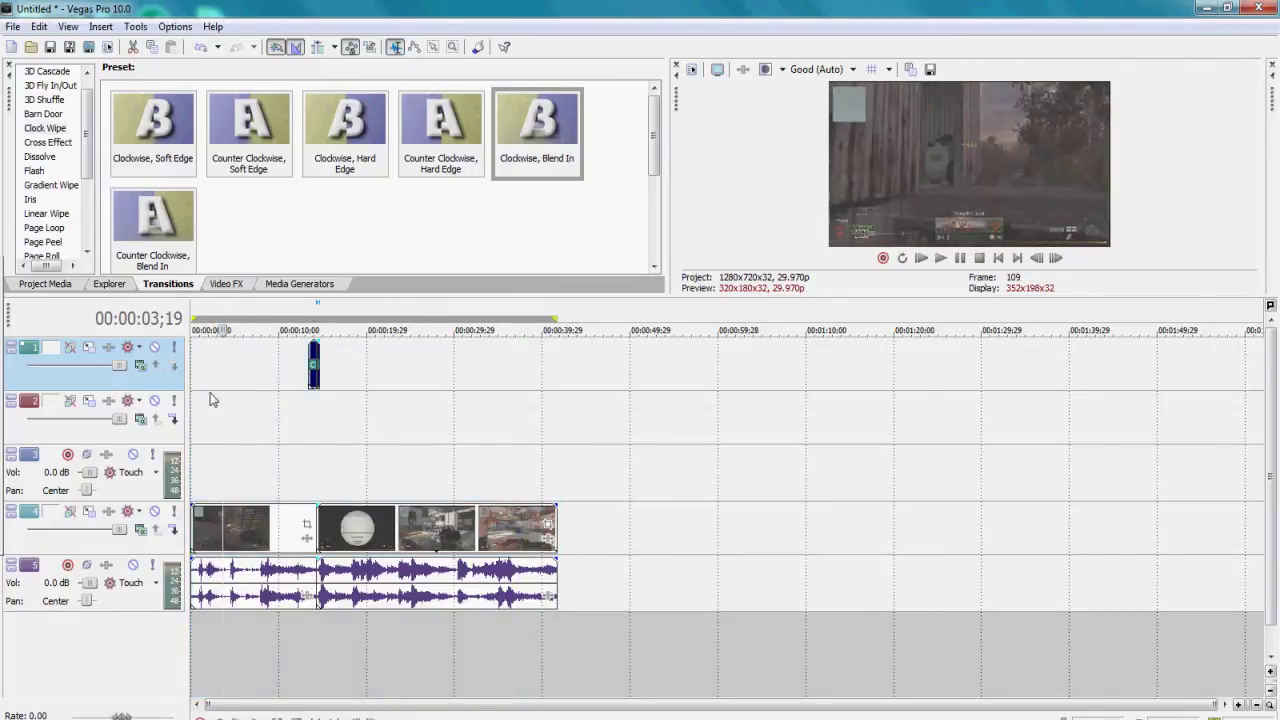
Step: Look at frames at several points along the two gameplay clips
left_click(211, 315)
left_click(366, 316)
left_click(413, 314)
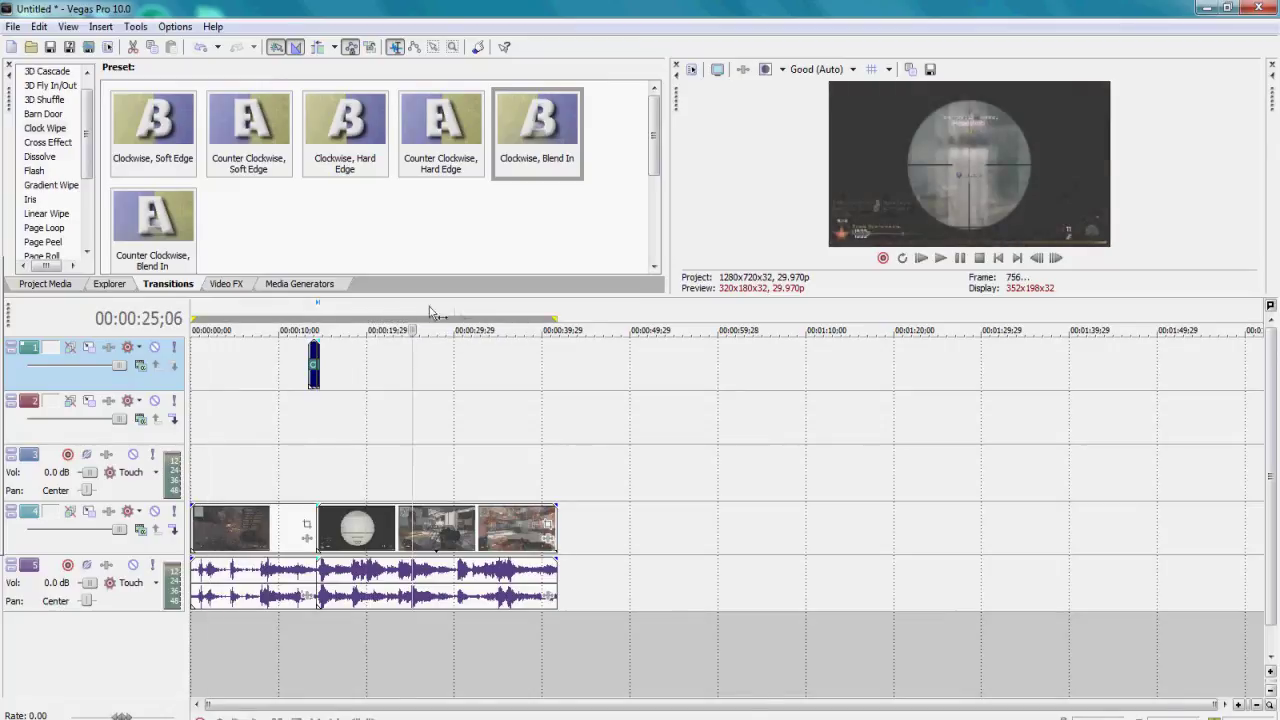
left_click(461, 315)
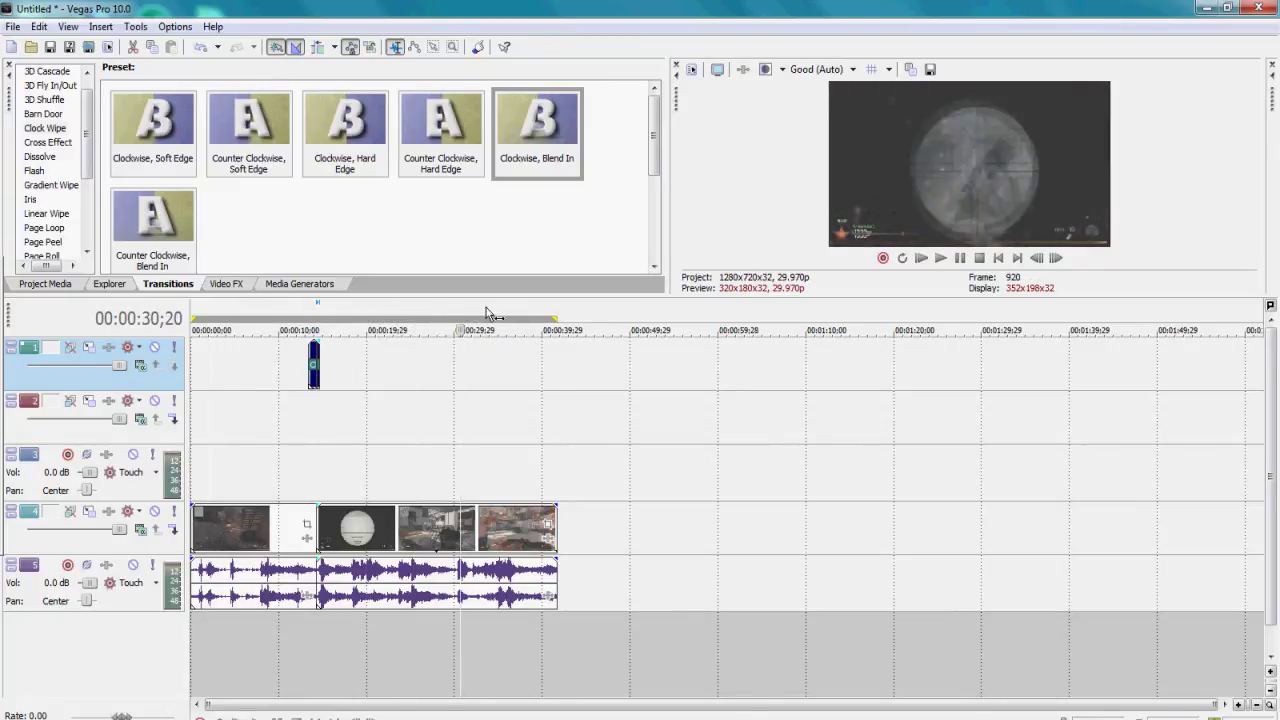
left_click(493, 312)
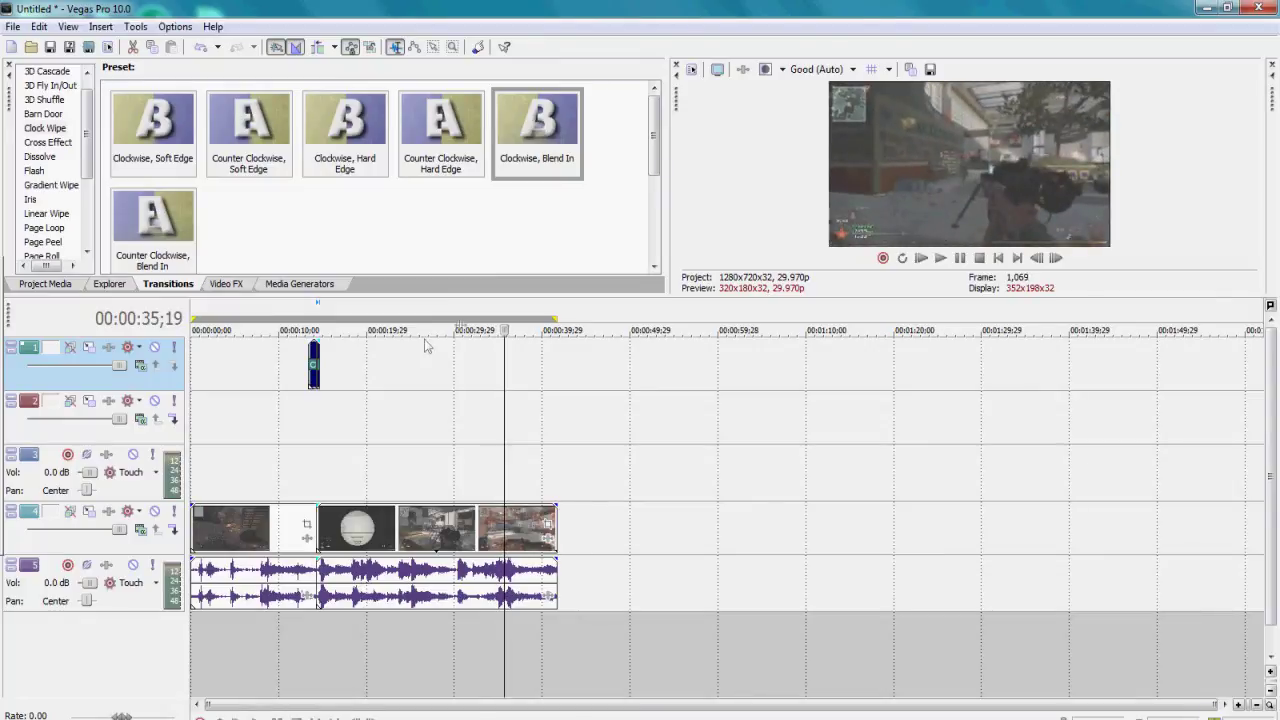
Step: Enlarge the video preview area and set its quality to Best (Auto)
left_click_drag(994, 298, 996, 447)
left_click(816, 69)
mouse_move(835, 143)
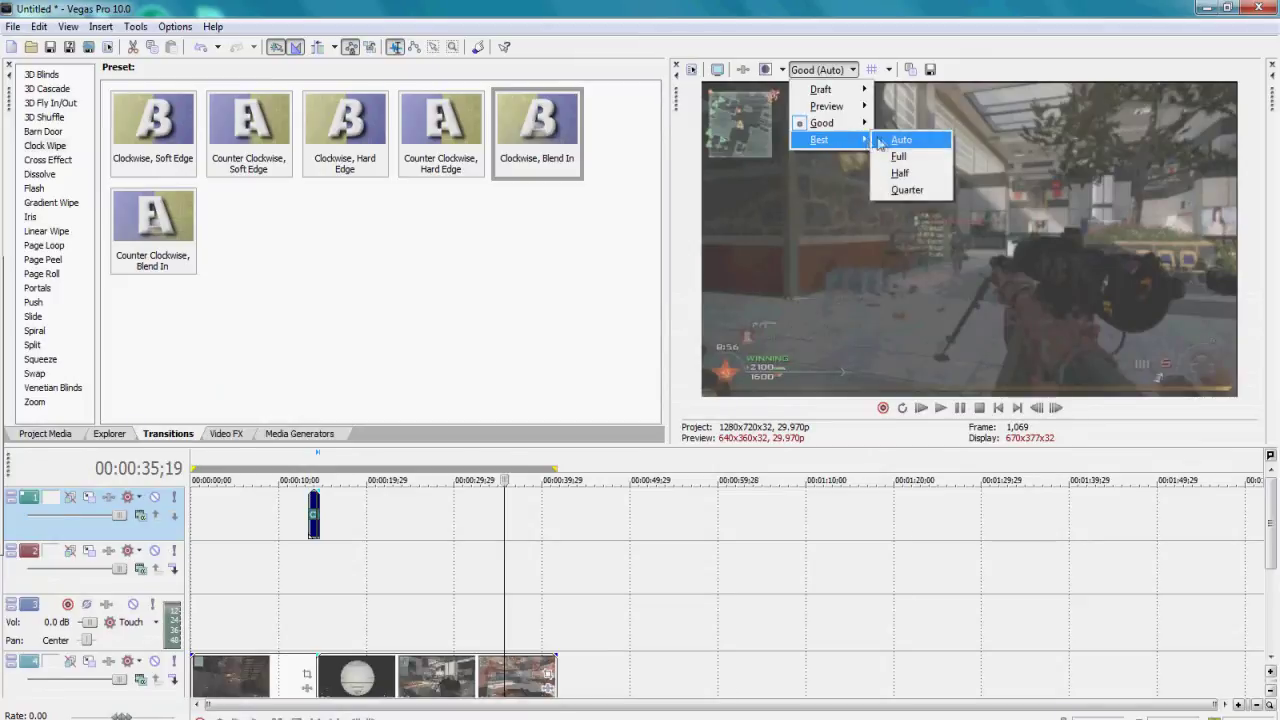
left_click(881, 142)
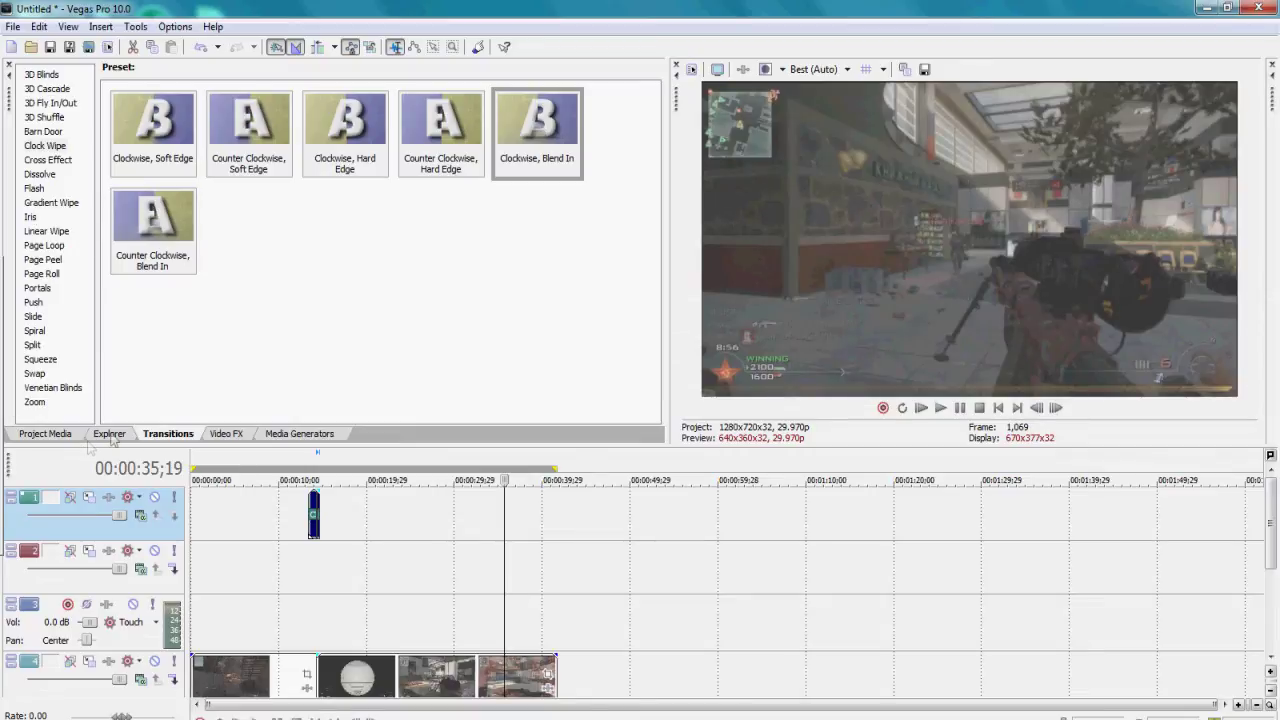
Step: Add the Color Corrector video effect with the Reset to None preset to the second gameplay clip
left_click(226, 433)
scroll(85, 208, "up", 2)
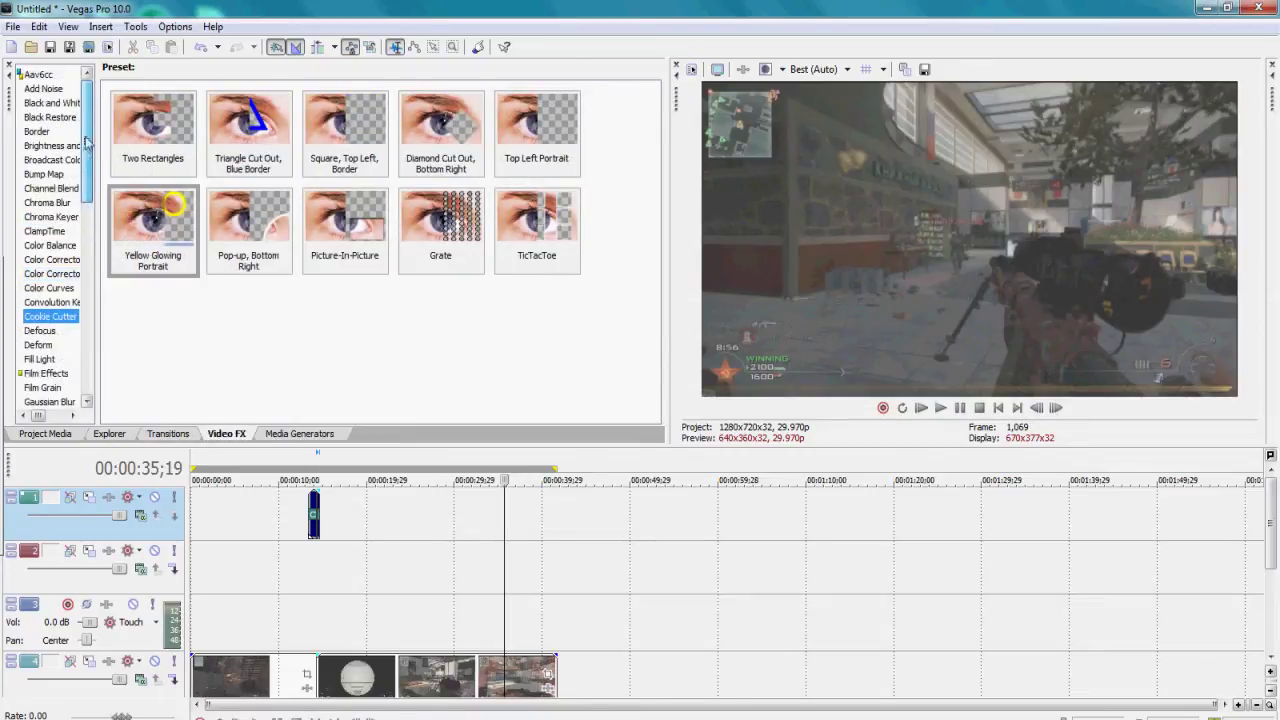
left_click(50, 260)
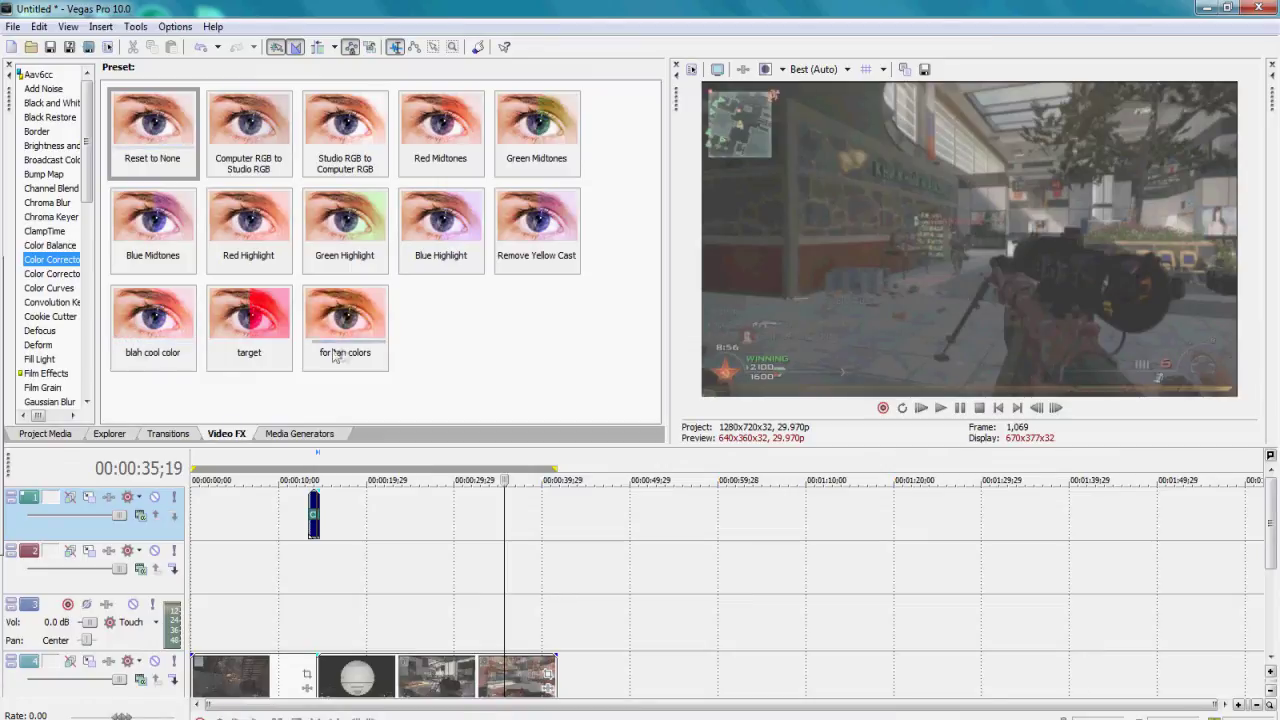
left_click_drag(160, 143, 485, 680)
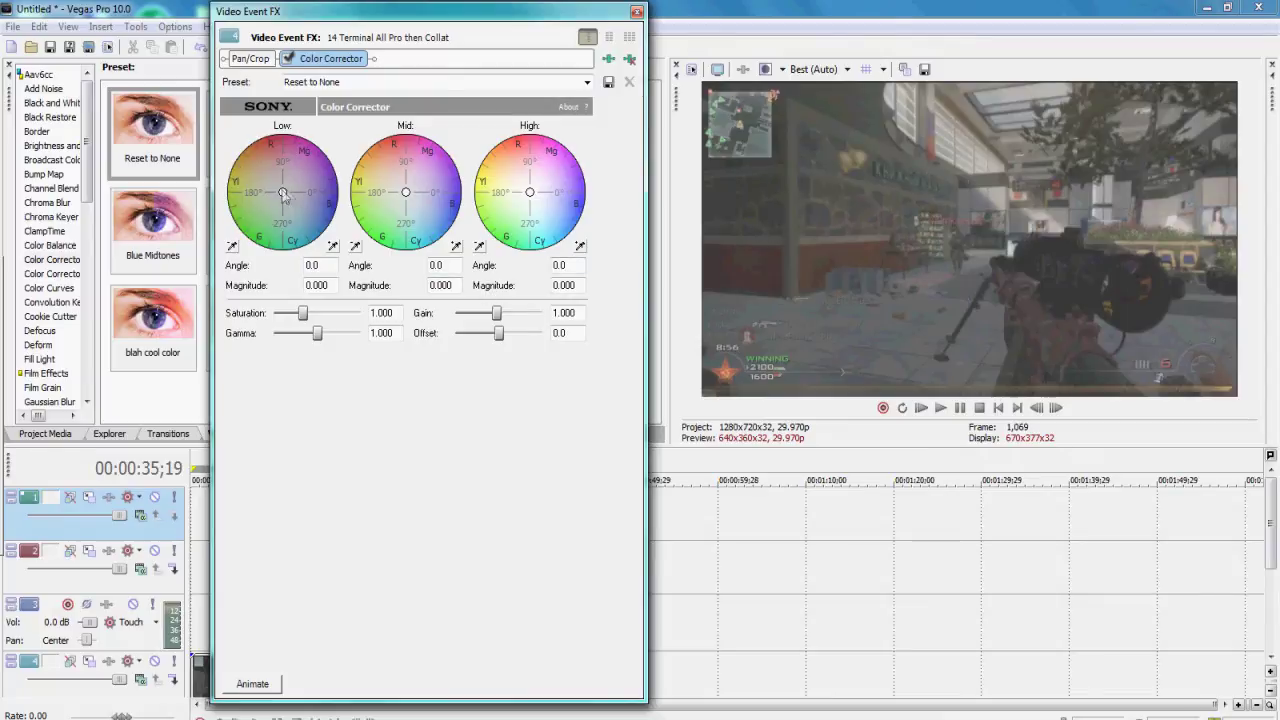
Step: Try out different tints for the second gameplay clip on the Color Corrector's low, mid and high colour wheels
left_click_drag(284, 193, 291, 200)
left_click_drag(405, 193, 405, 185)
mouse_move(538, 200)
left_mouse_down()
mouse_move(518, 200)
mouse_move(526, 214)
mouse_move(548, 199)
mouse_move(533, 188)
left_mouse_up()
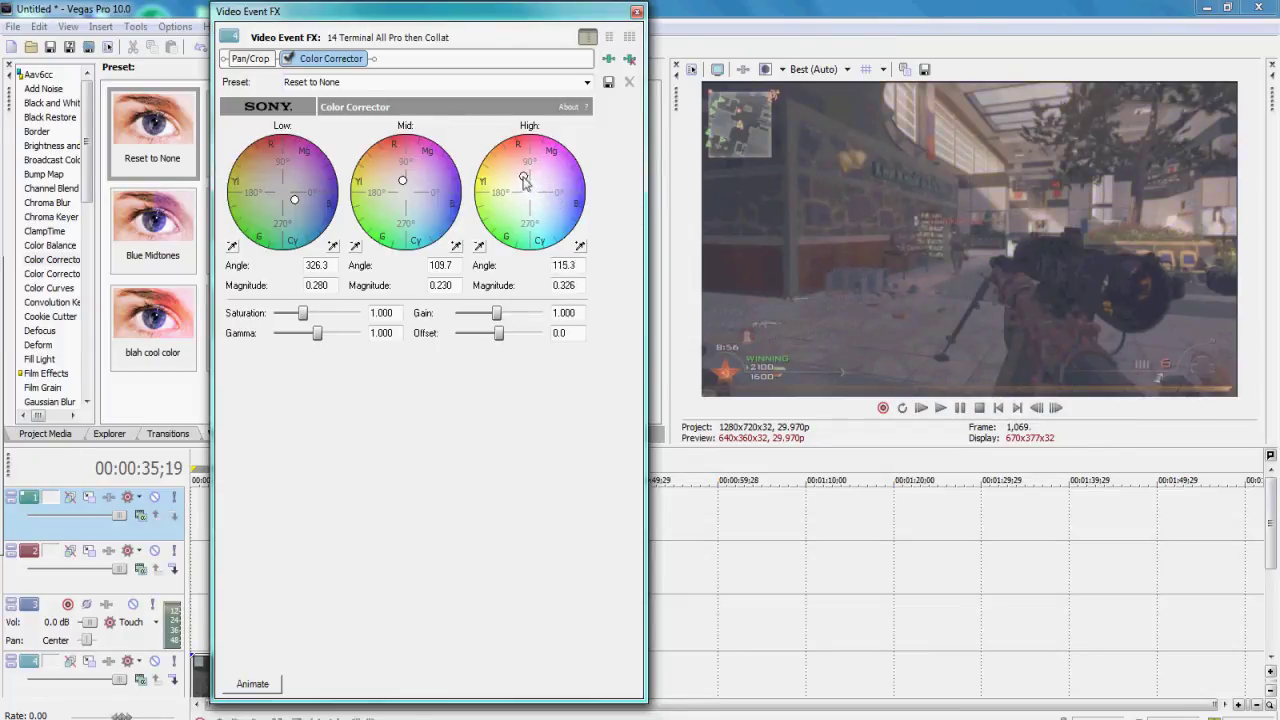
left_click_drag(418, 187, 423, 200)
left_click_drag(294, 196, 284, 193)
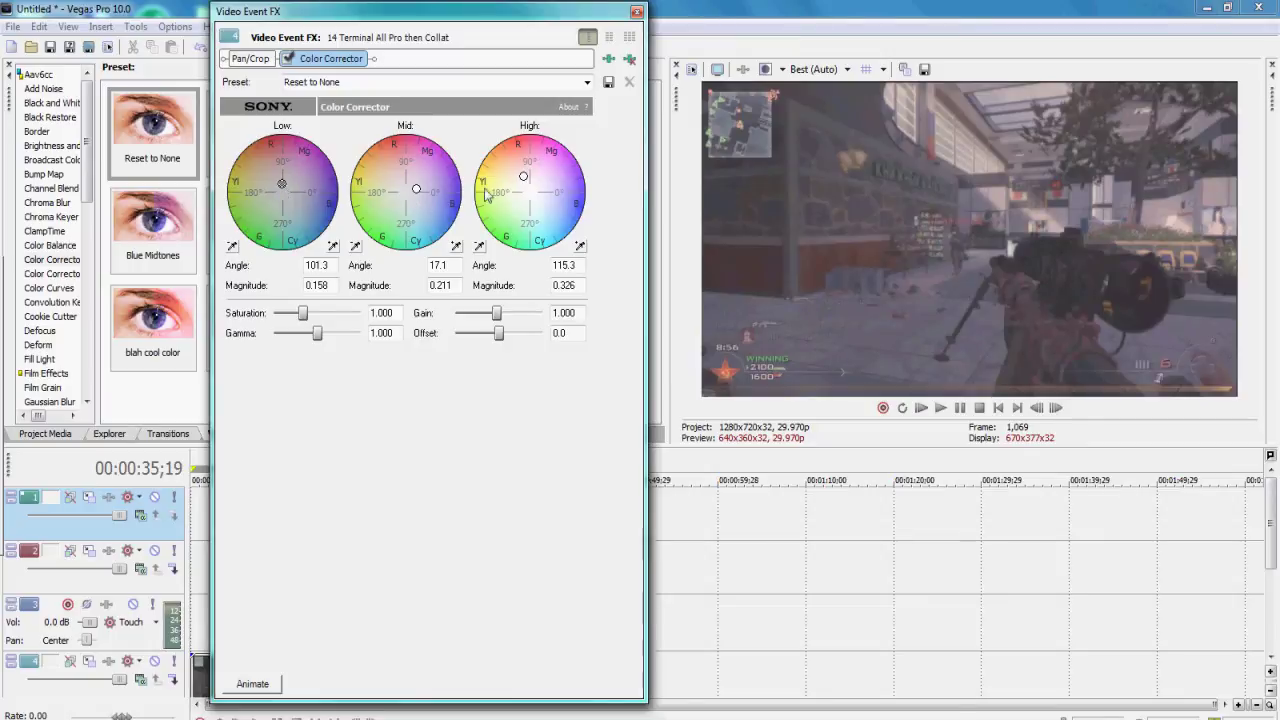
left_click_drag(523, 183, 510, 215)
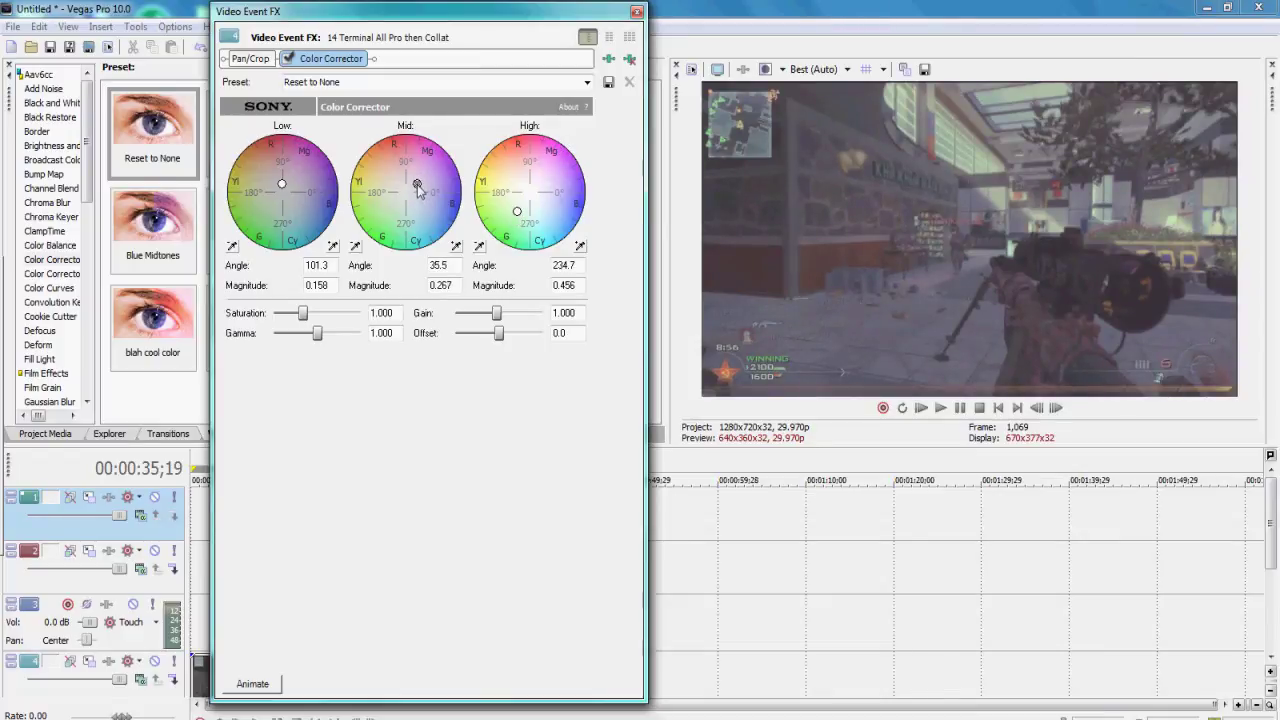
mouse_move(513, 209)
left_mouse_down()
mouse_move(534, 224)
mouse_move(543, 214)
mouse_move(519, 199)
left_mouse_up()
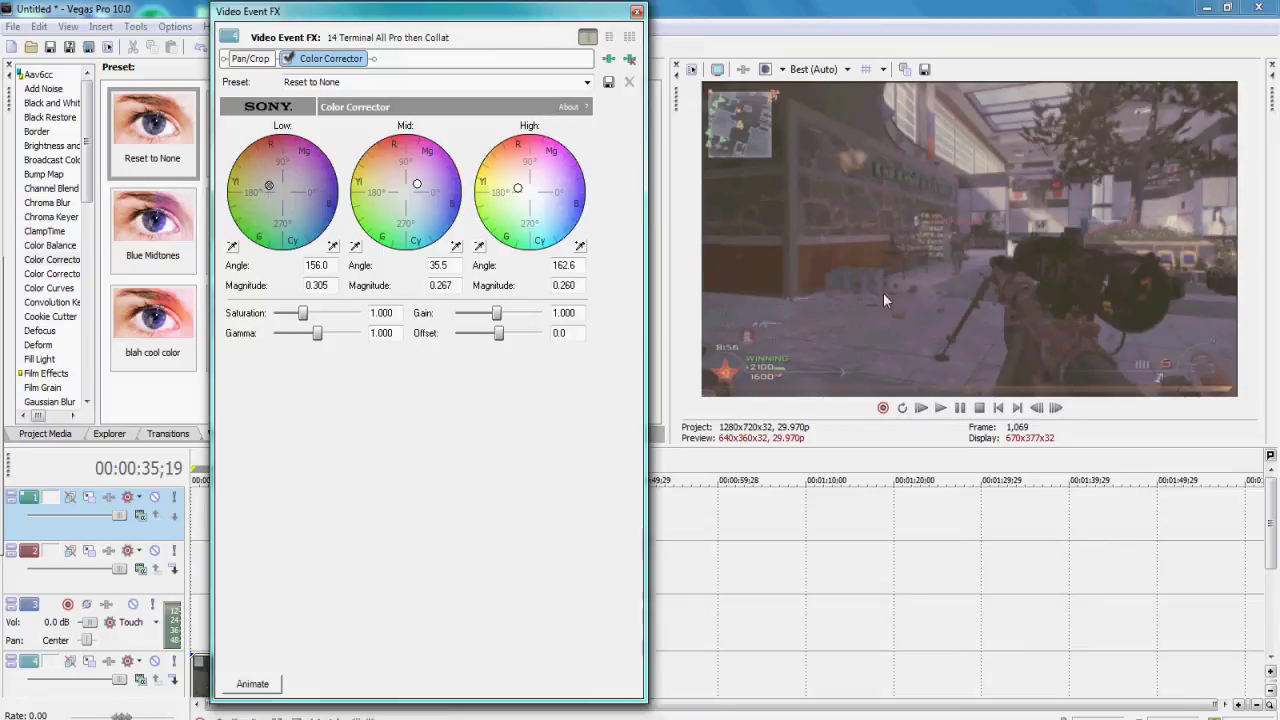
Step: Tint the lows to about angle 102, the mids to about 336 and the highs to about 150, and preview the clip
mouse_move(278, 178)
left_mouse_down()
mouse_move(278, 210)
mouse_move(282, 185)
left_mouse_up()
left_click_drag(424, 183, 426, 202)
left_click_drag(519, 190, 491, 172)
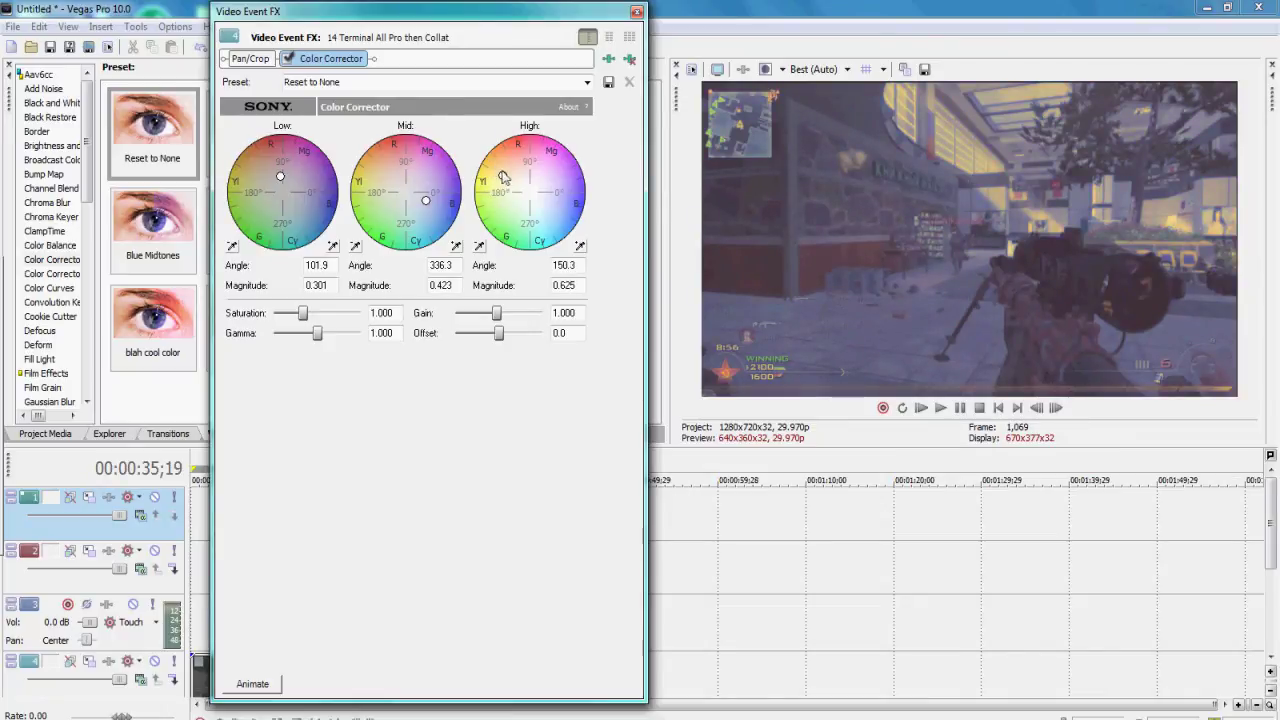
left_click(636, 13)
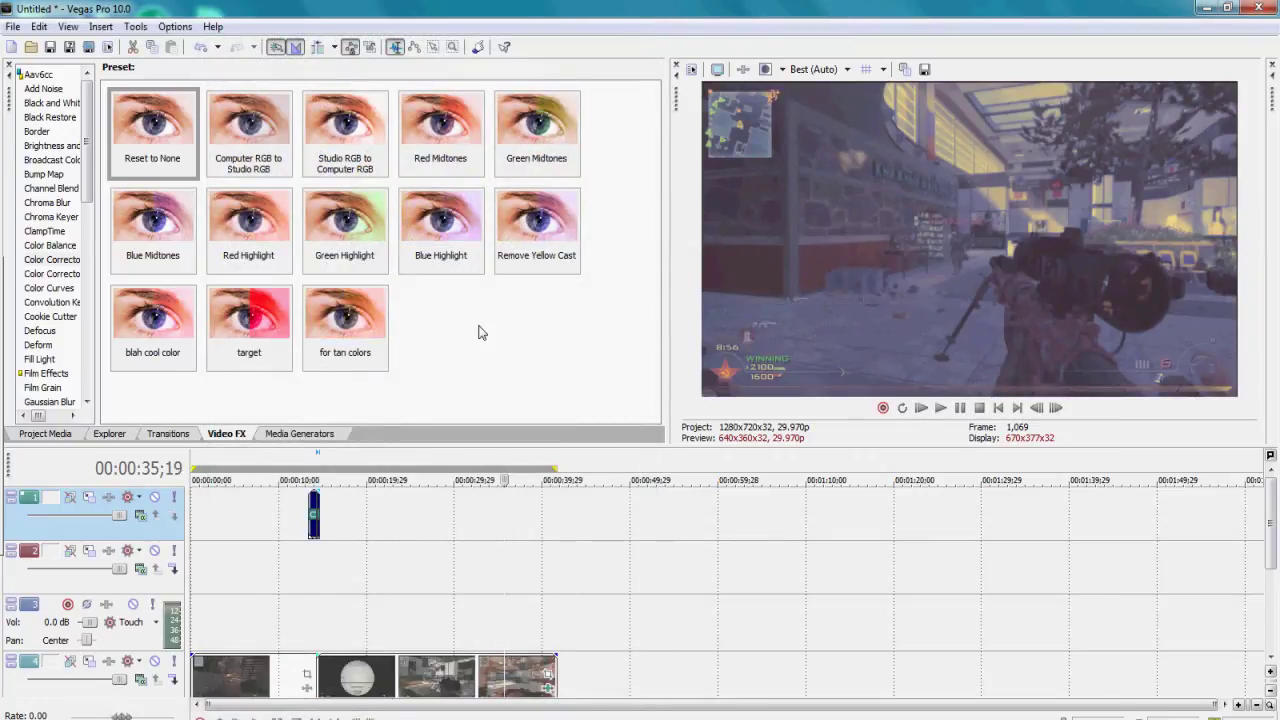
left_click(958, 407)
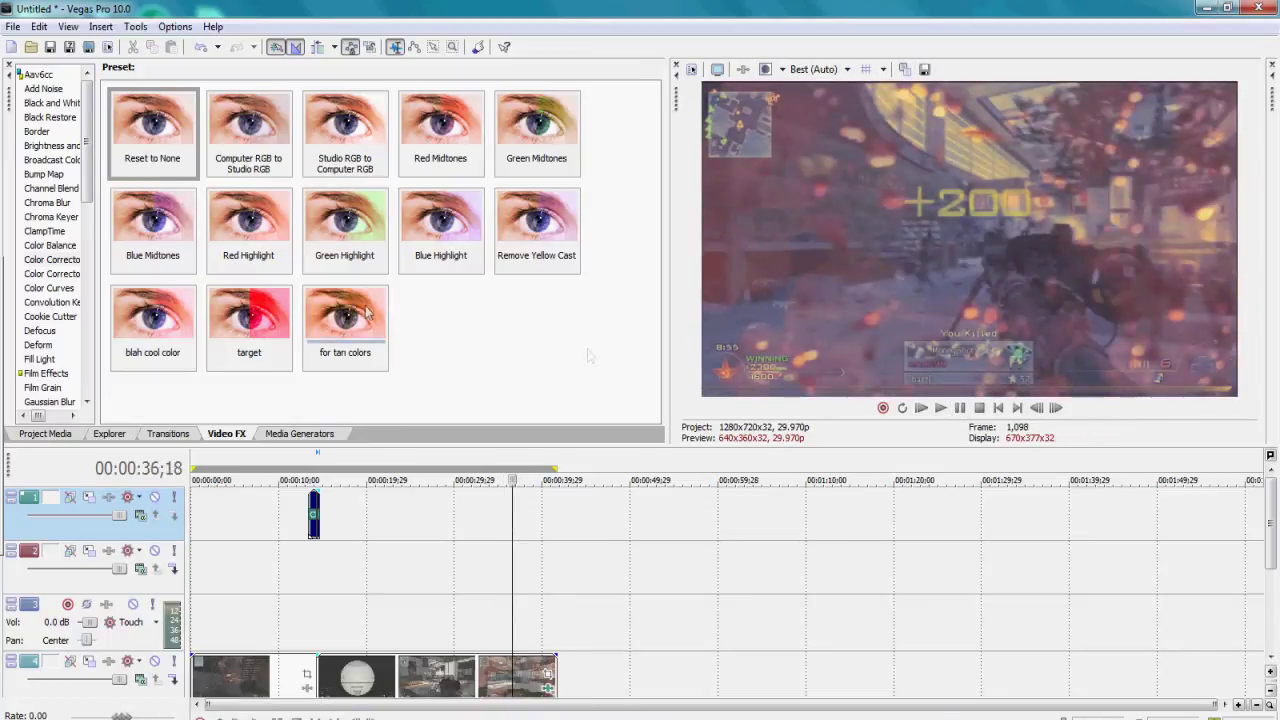
mouse_move(86, 200)
left_mouse_down()
mouse_move(87, 346)
mouse_move(90, 186)
left_mouse_up()
Step: Switch the second gameplay clip's Color Corrector to the blah cool color preset and play back the corrected footage
left_click(548, 667)
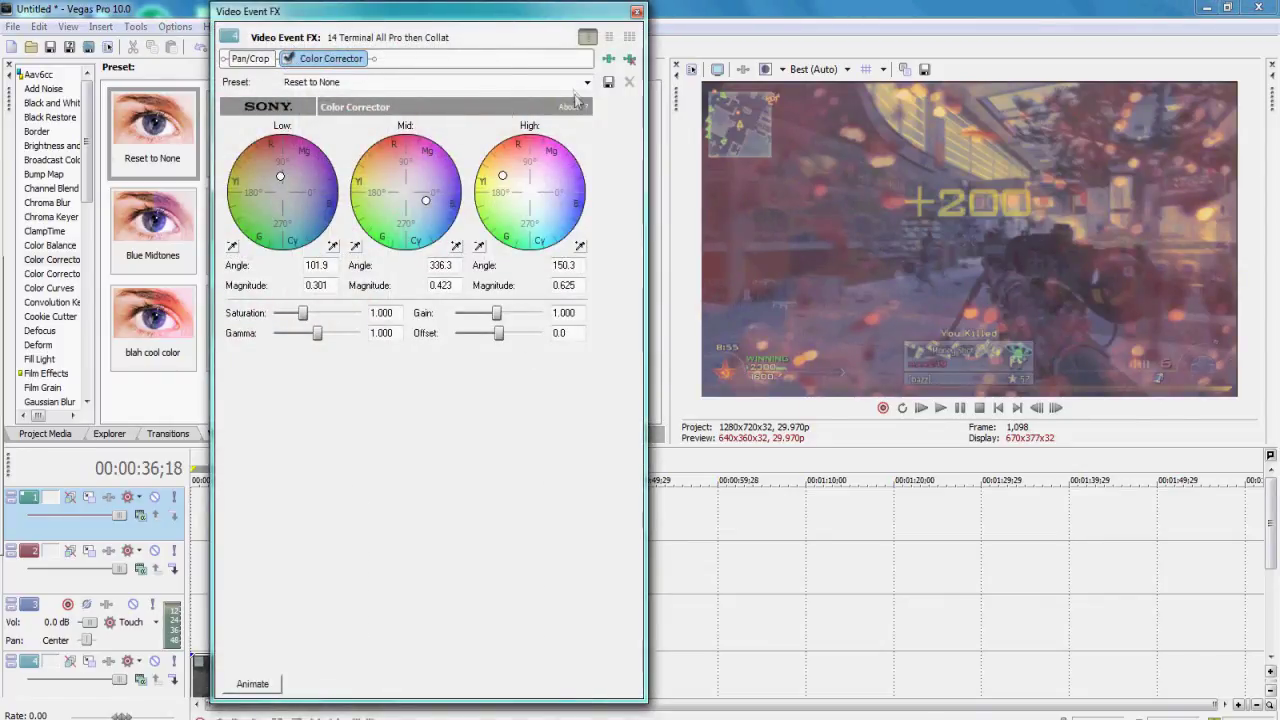
left_click(587, 82)
left_click(557, 214)
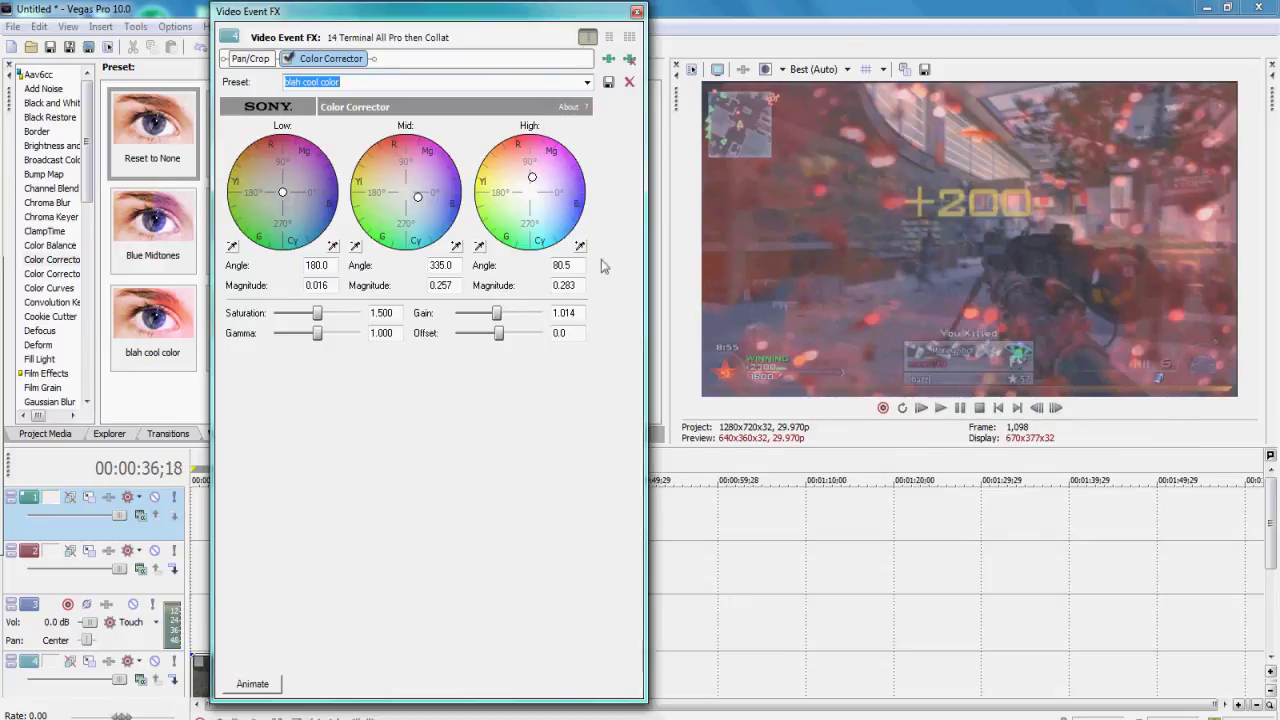
left_click(940, 407)
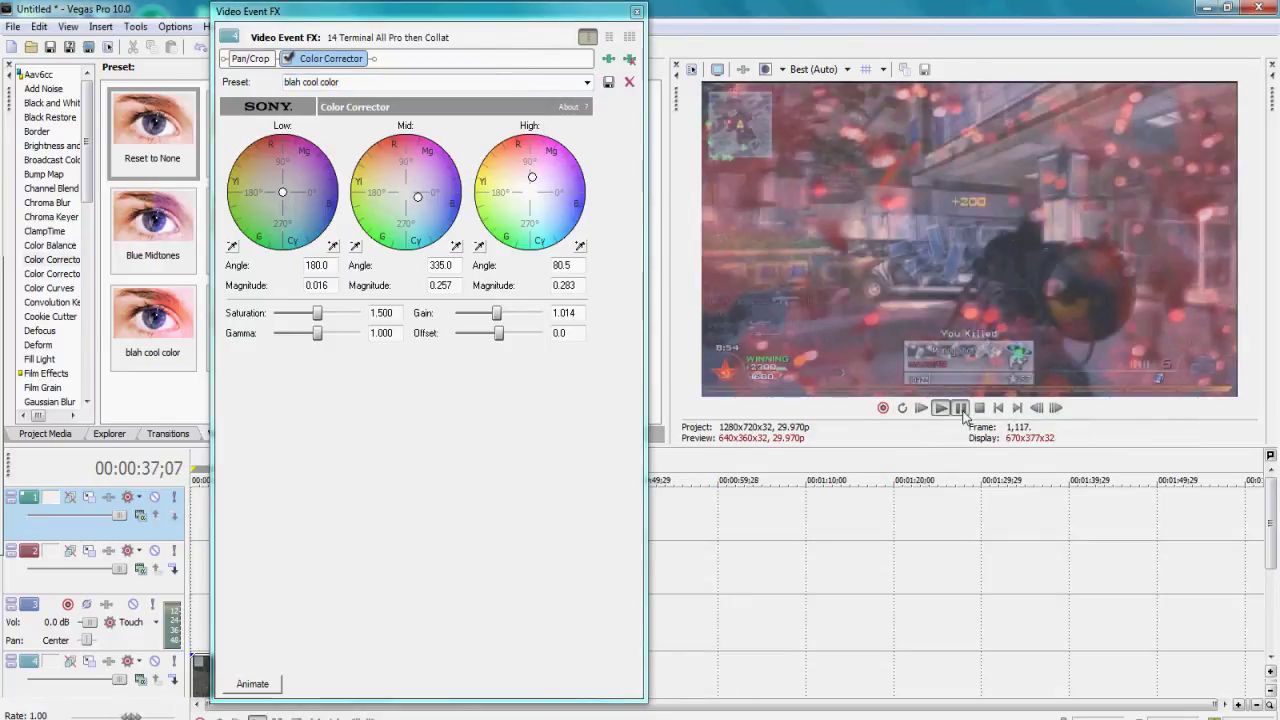
left_click(636, 12)
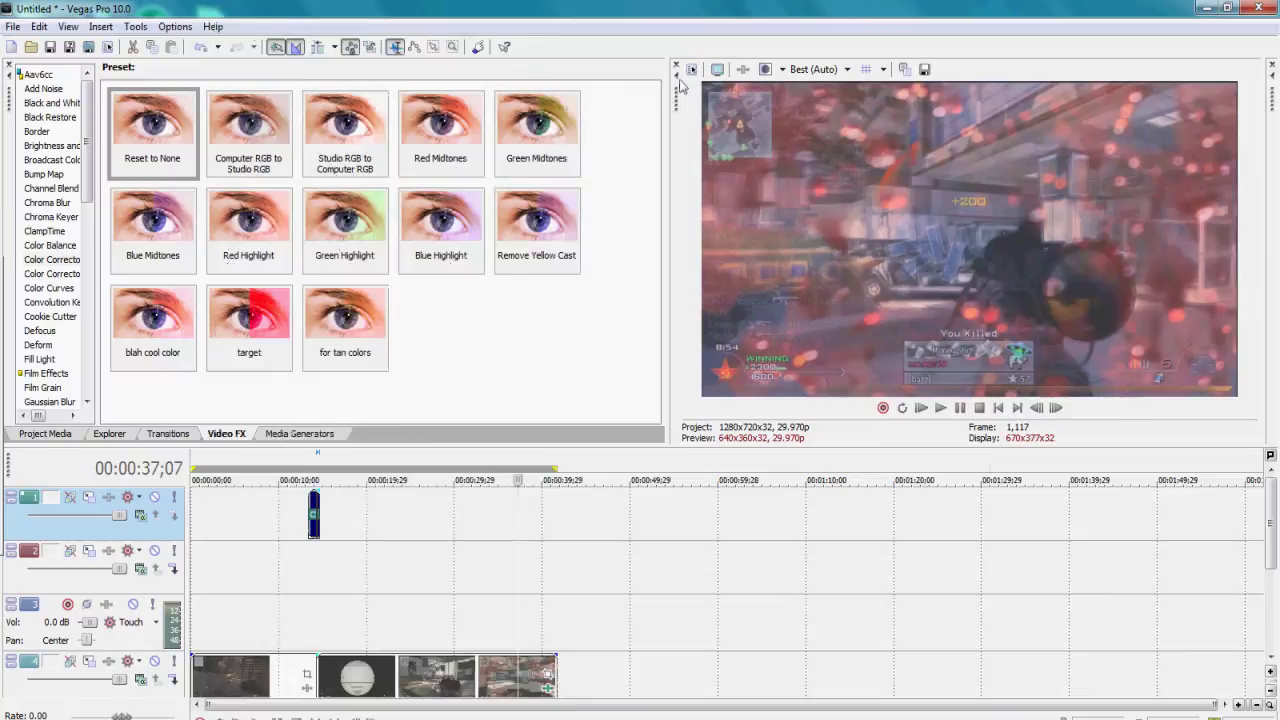
left_click(960, 408)
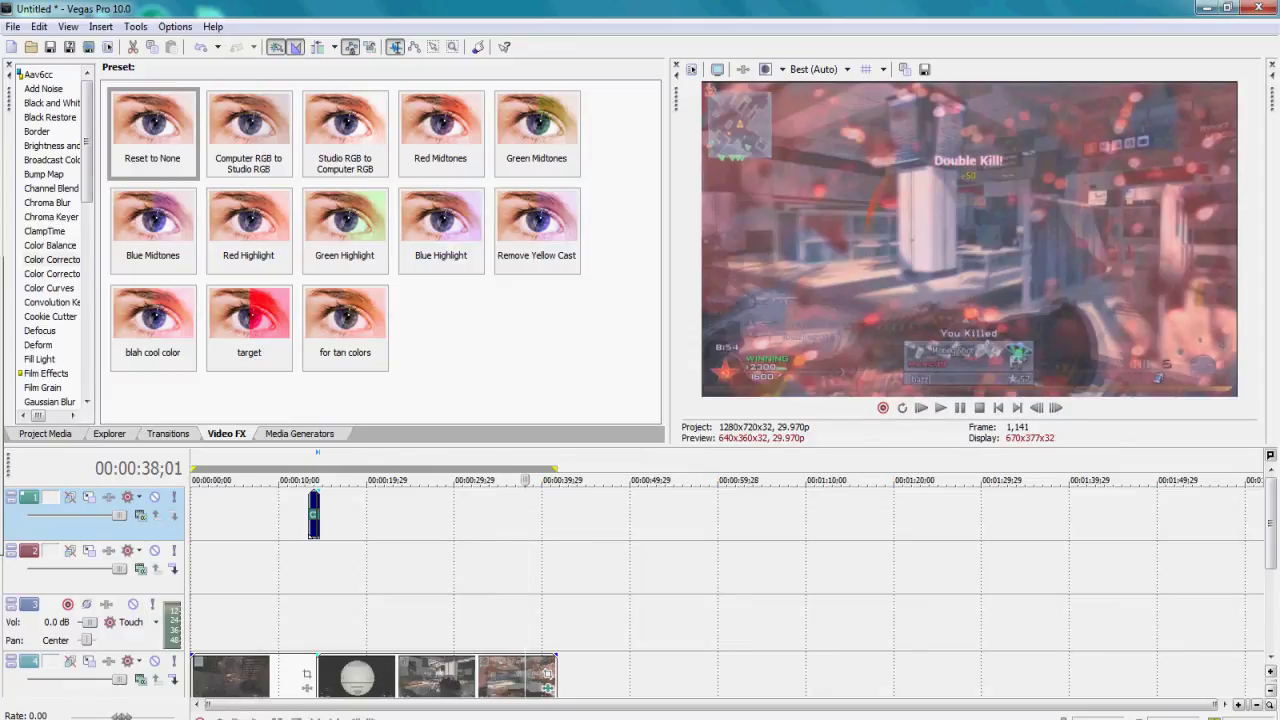
Step: Narrow the loop region to a short time range starting at about 00:00:18;03 in the second gameplay clip
left_click(465, 461)
mouse_move(389, 466)
left_mouse_down()
mouse_move(243, 467)
mouse_move(370, 468)
left_mouse_up()
left_click_drag(577, 457, 245, 513)
left_click_drag(368, 584, 319, 549)
left_click_drag(533, 511, 350, 590)
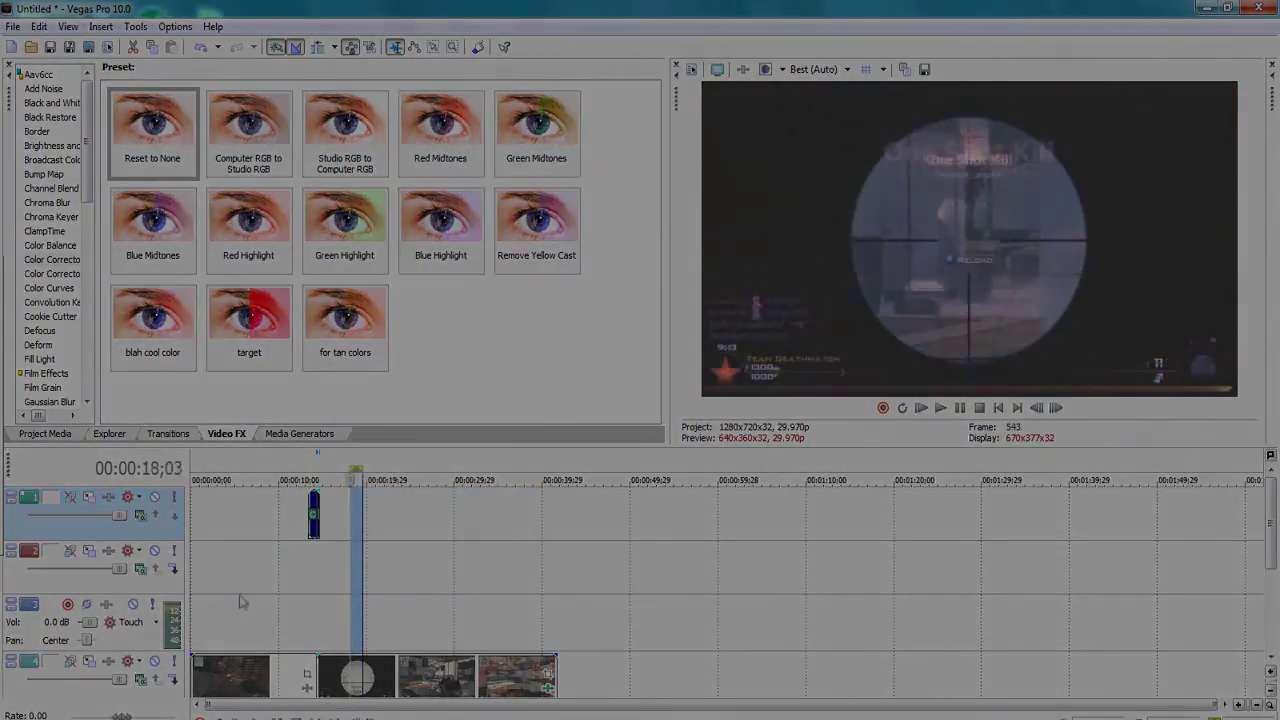